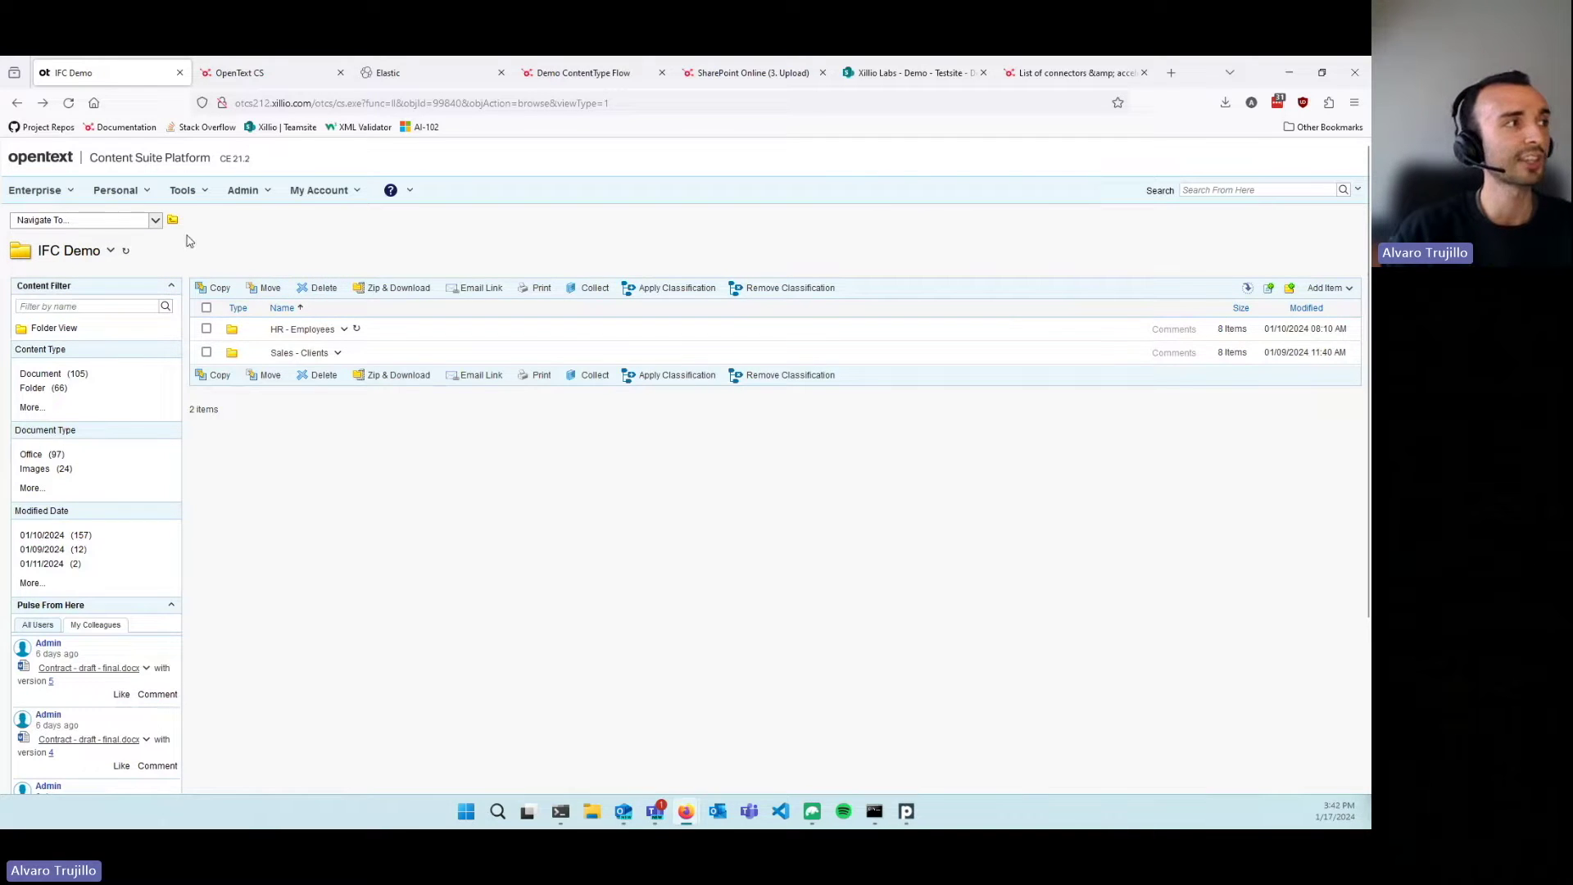
{"action": "left_click", "coordinate": [306, 330]}
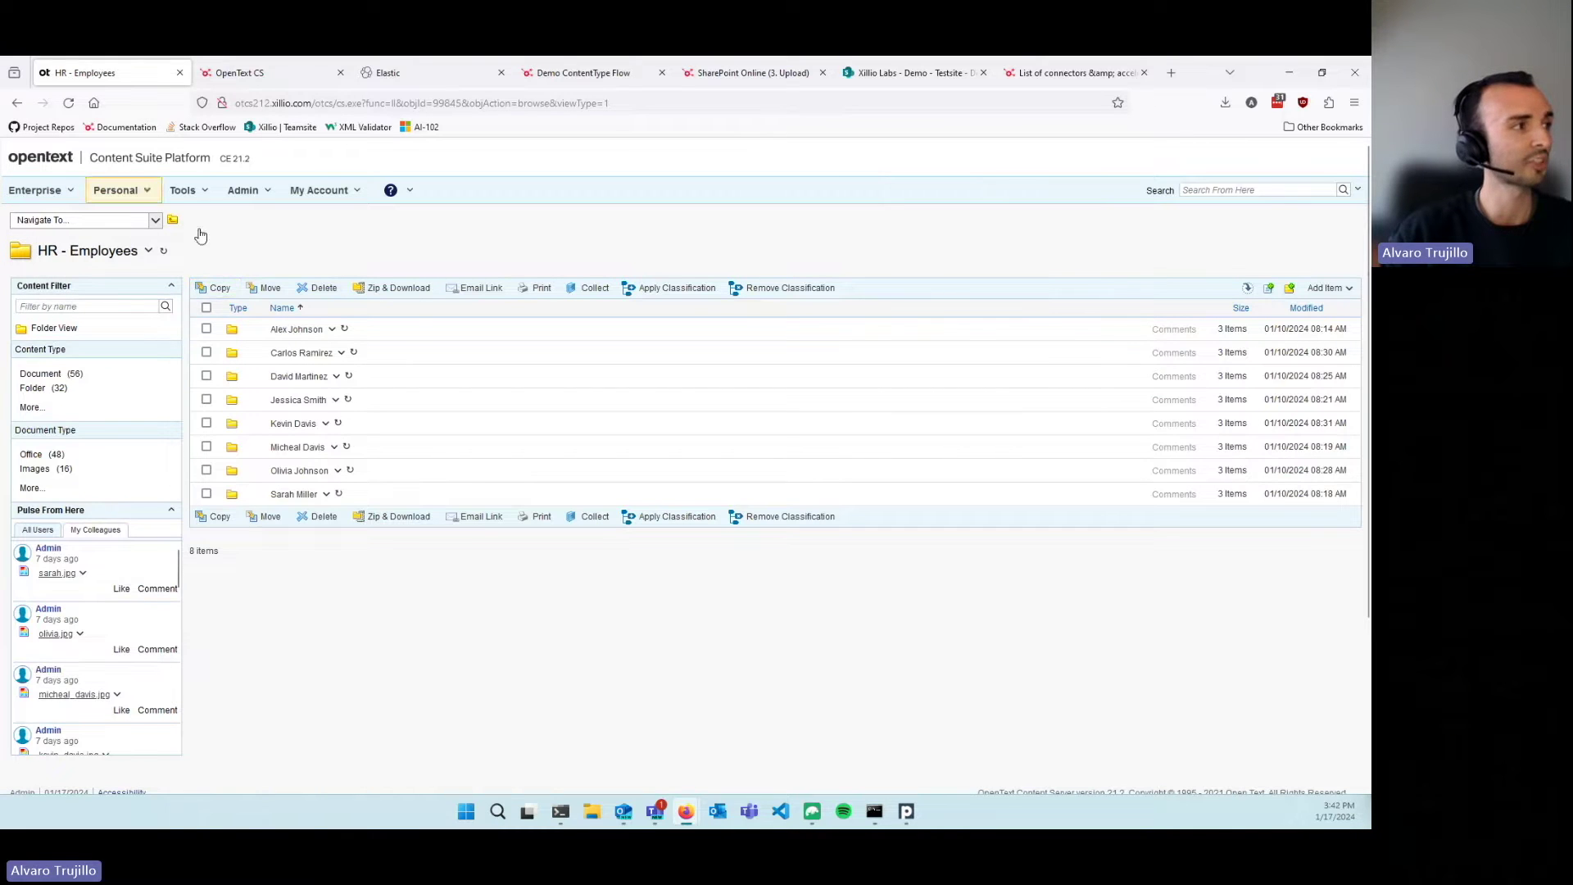
{"action": "left_click", "coordinate": [16, 102]}
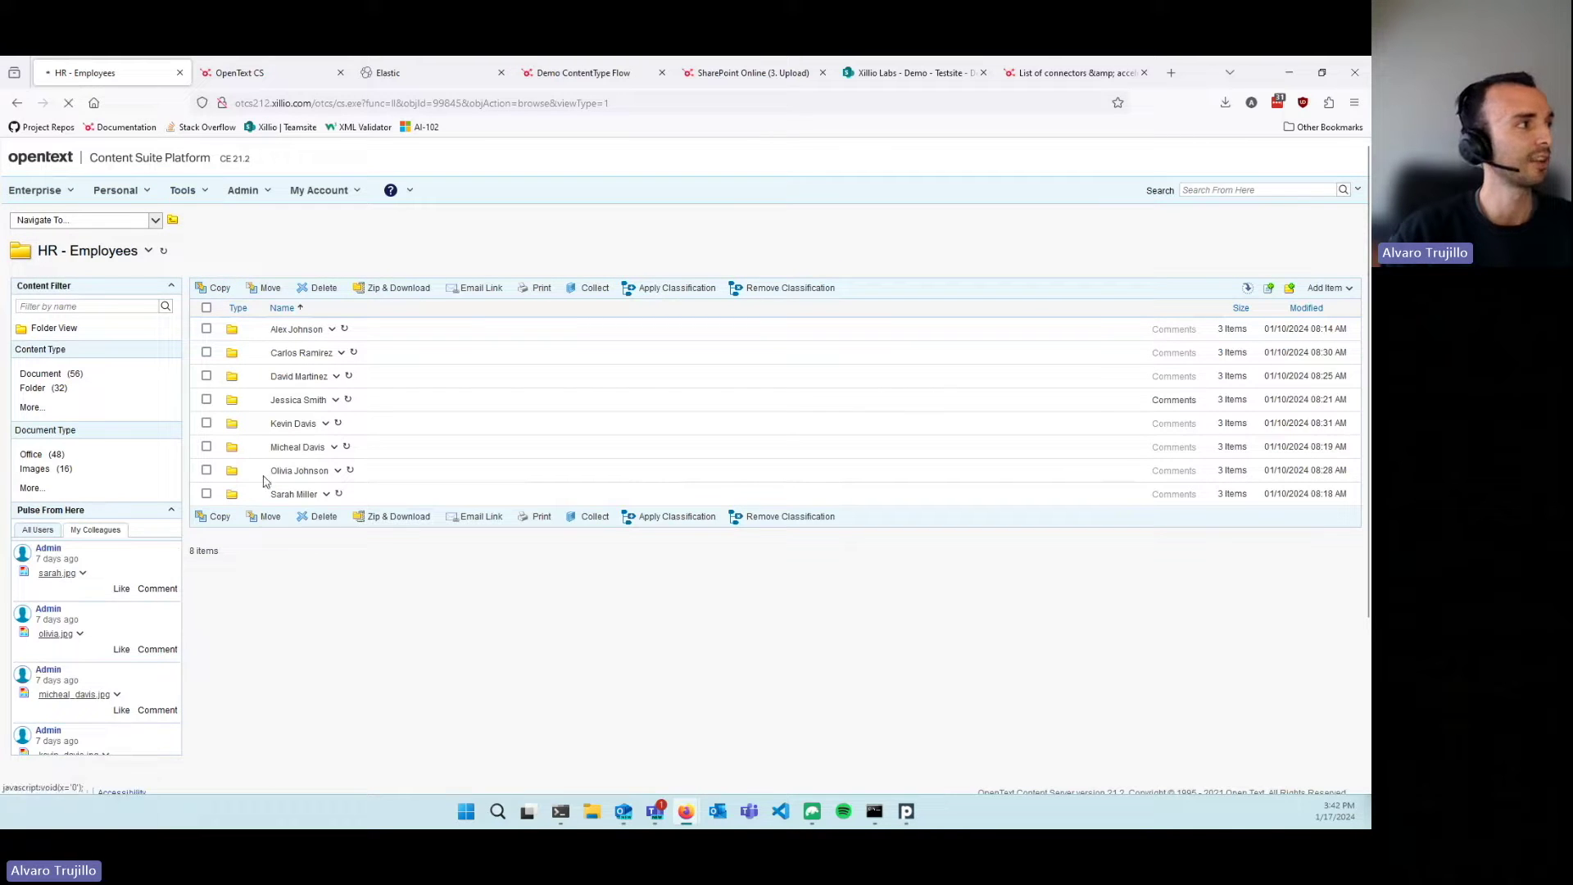
{"action": "left_click", "coordinate": [289, 353]}
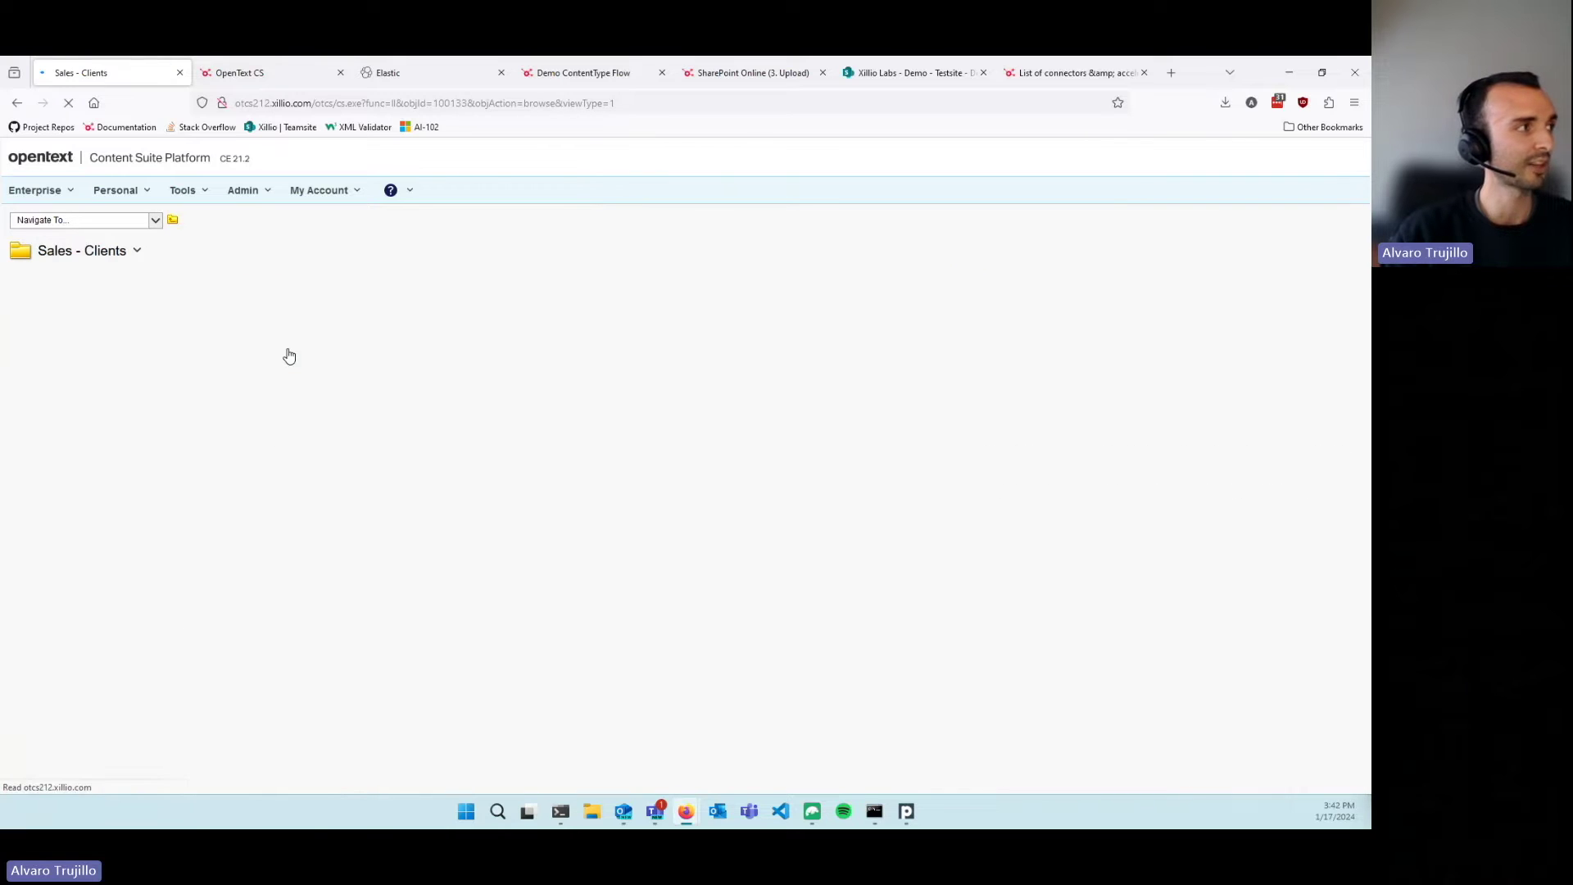
{"action": "key", "text": "alt+Left"}
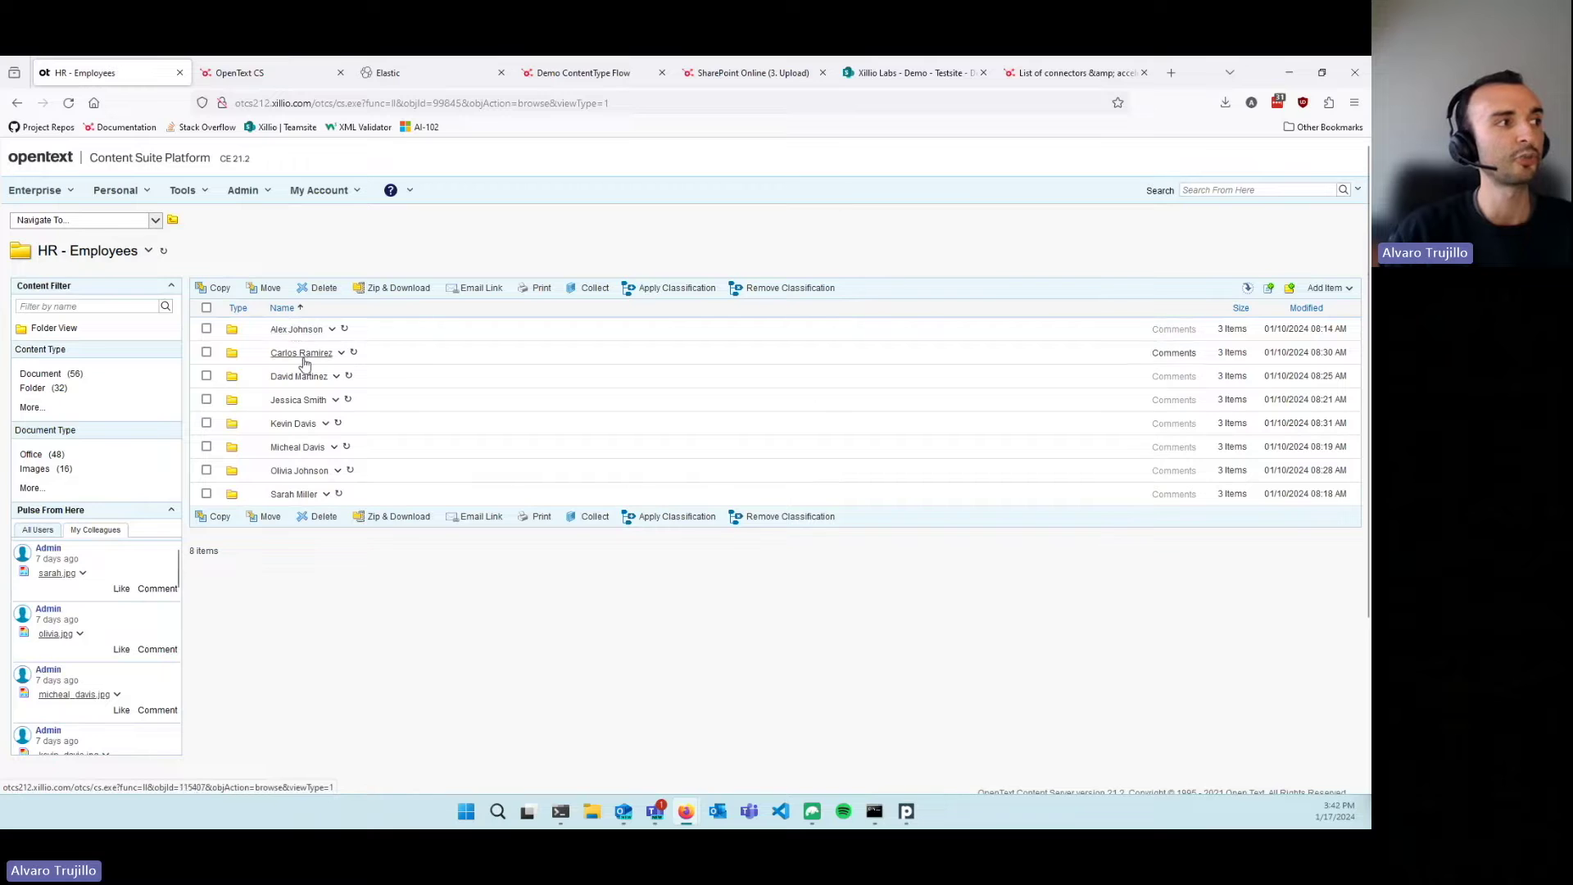
{"action": "left_click", "coordinate": [302, 356]}
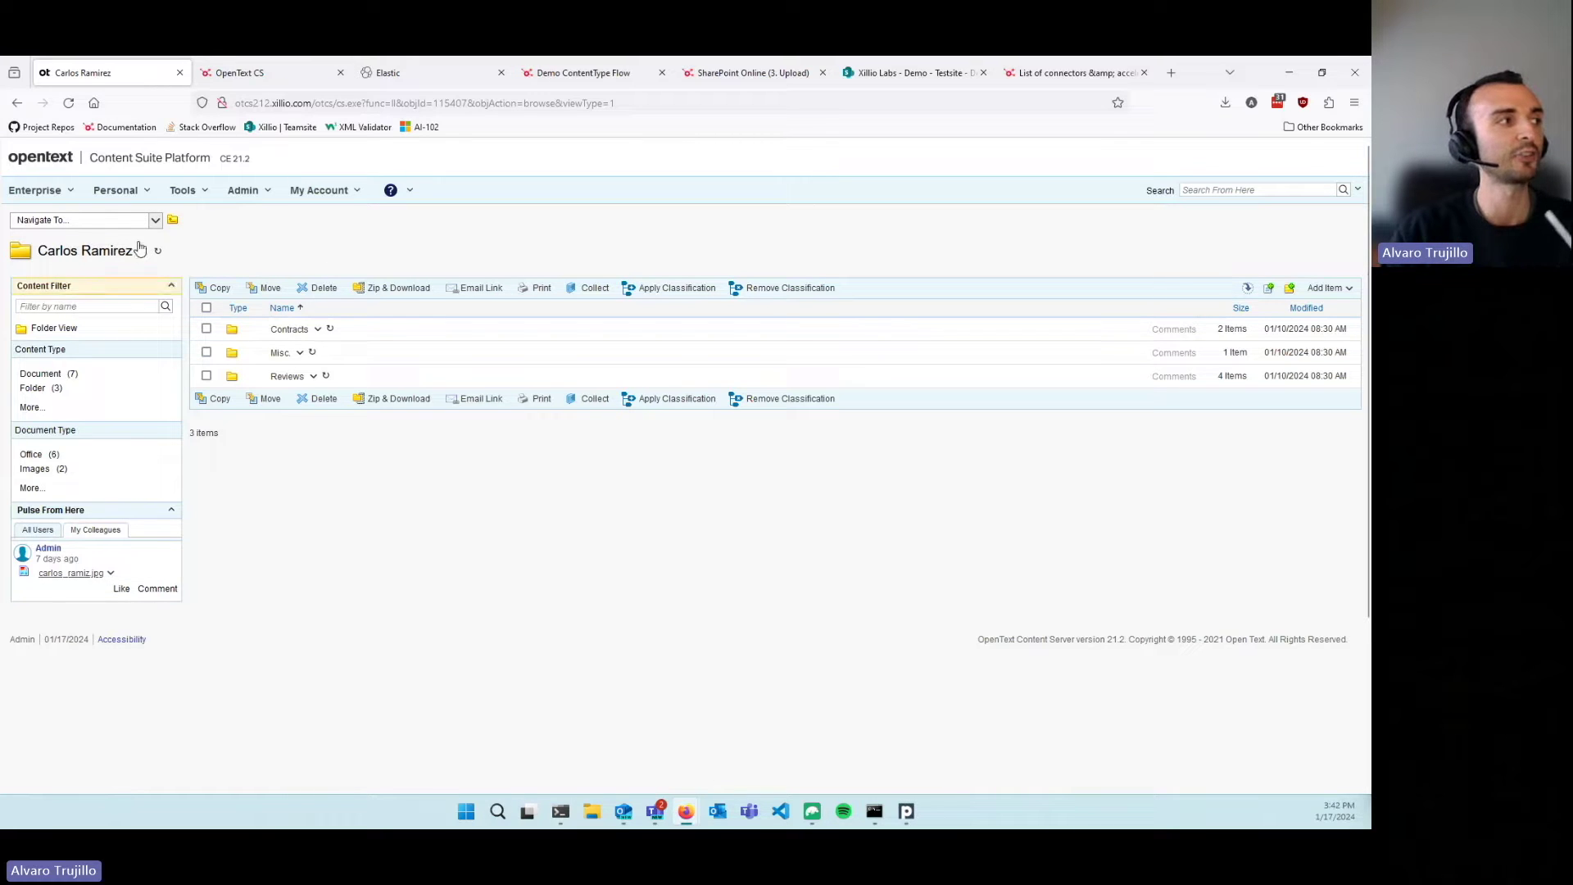
{"action": "left_click", "coordinate": [17, 103]}
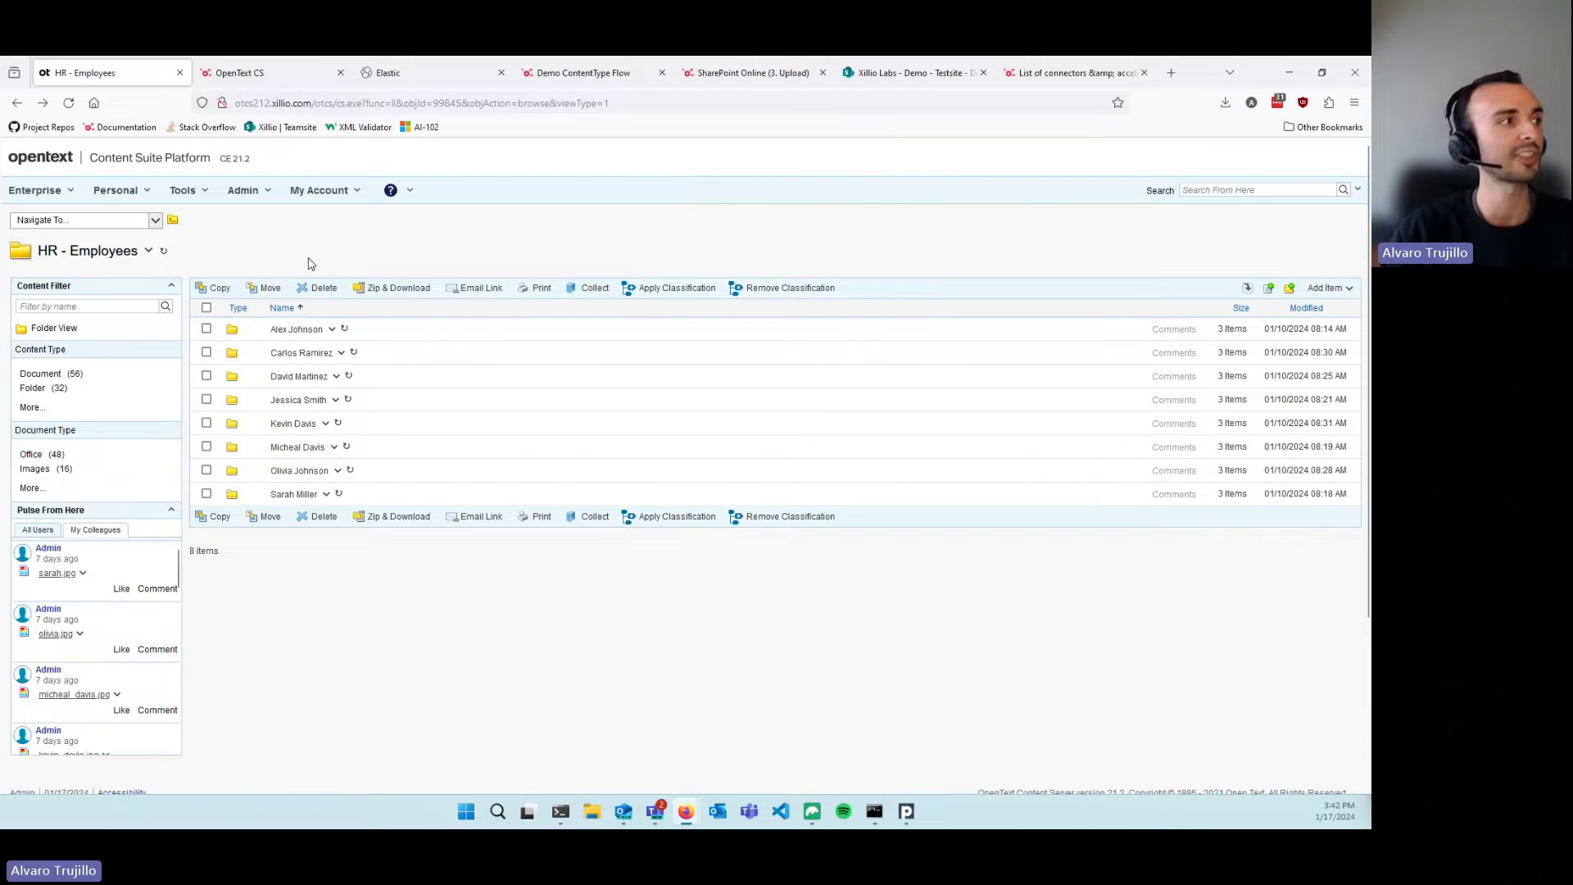
{"action": "left_click", "coordinate": [17, 102]}
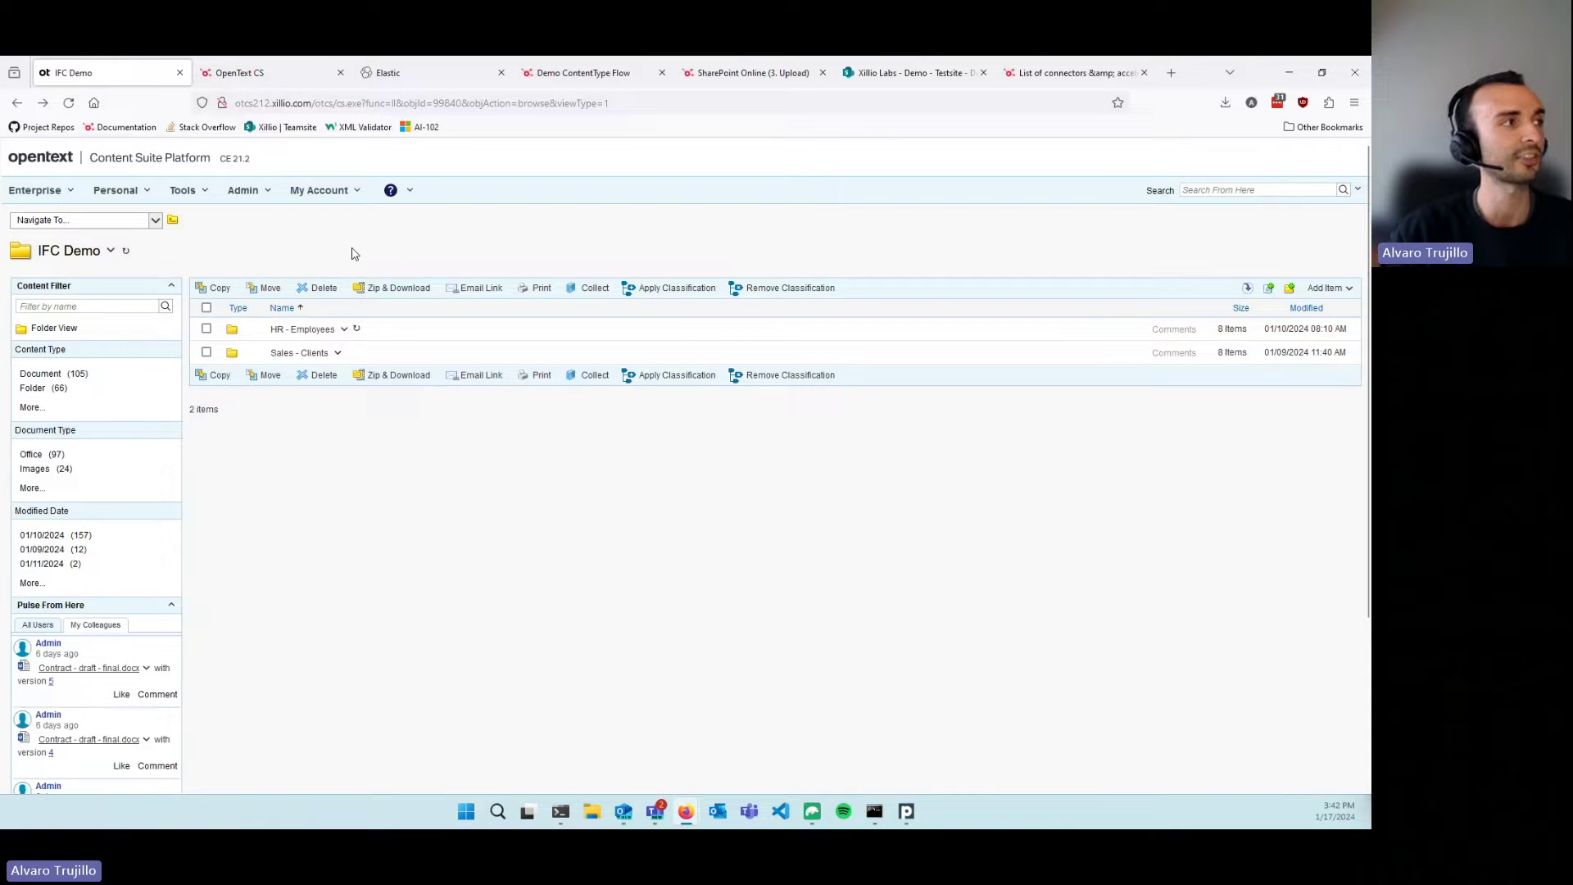
{"action": "key", "text": "ctrl+Tab"}
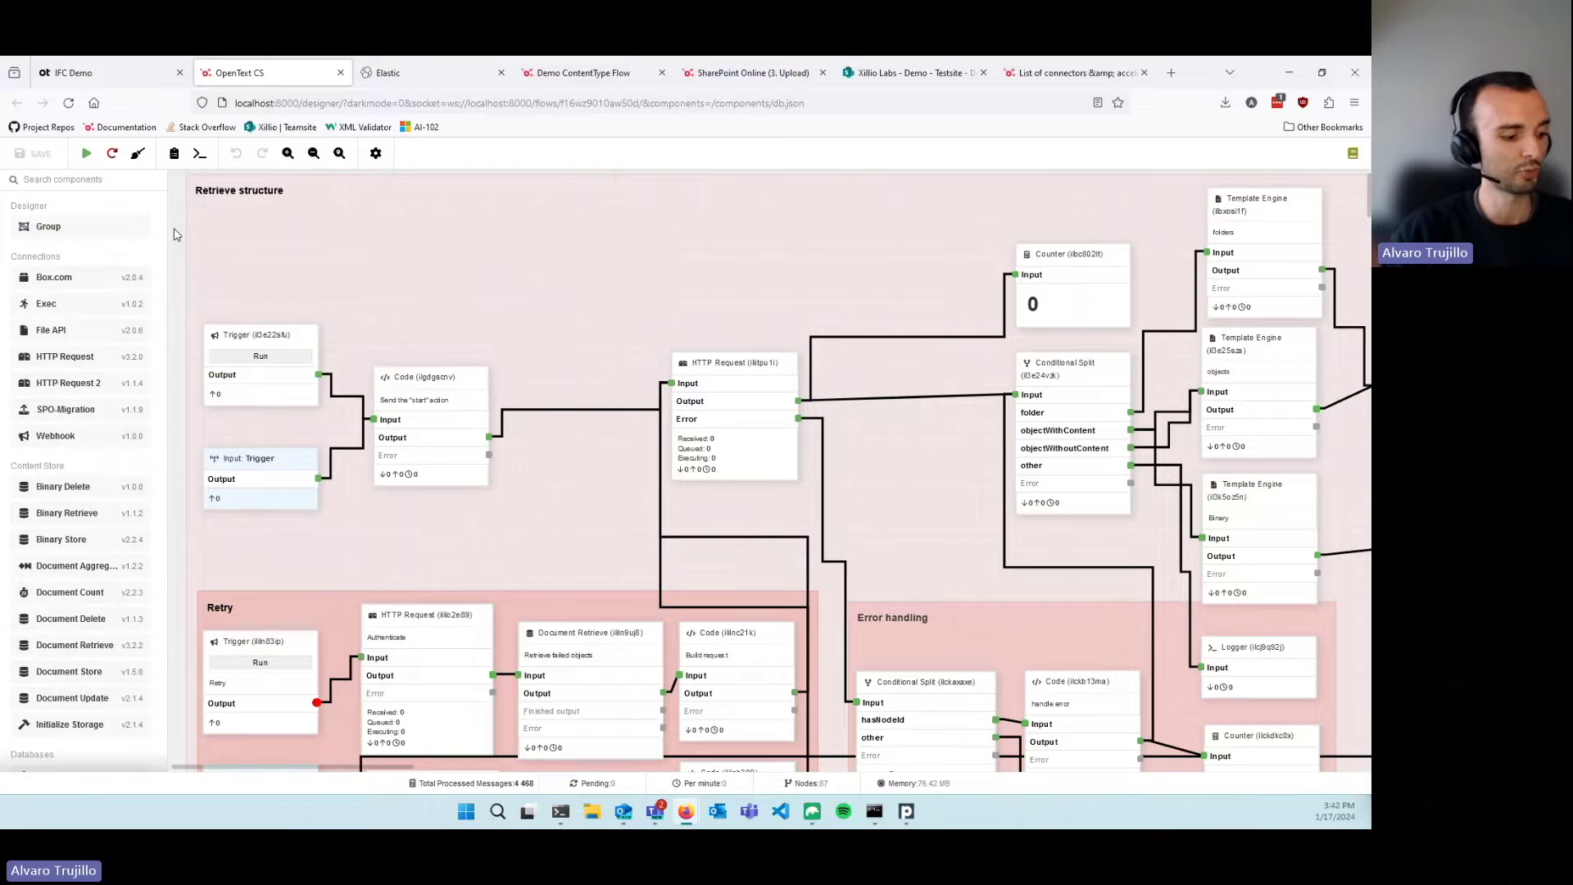
- Inspect the flow variables with the unset rootIds placeholder, then return to the IFC Demo folder
{"action": "scroll", "coordinate": [181, 235], "scroll_direction": "down", "scroll_amount": 5}
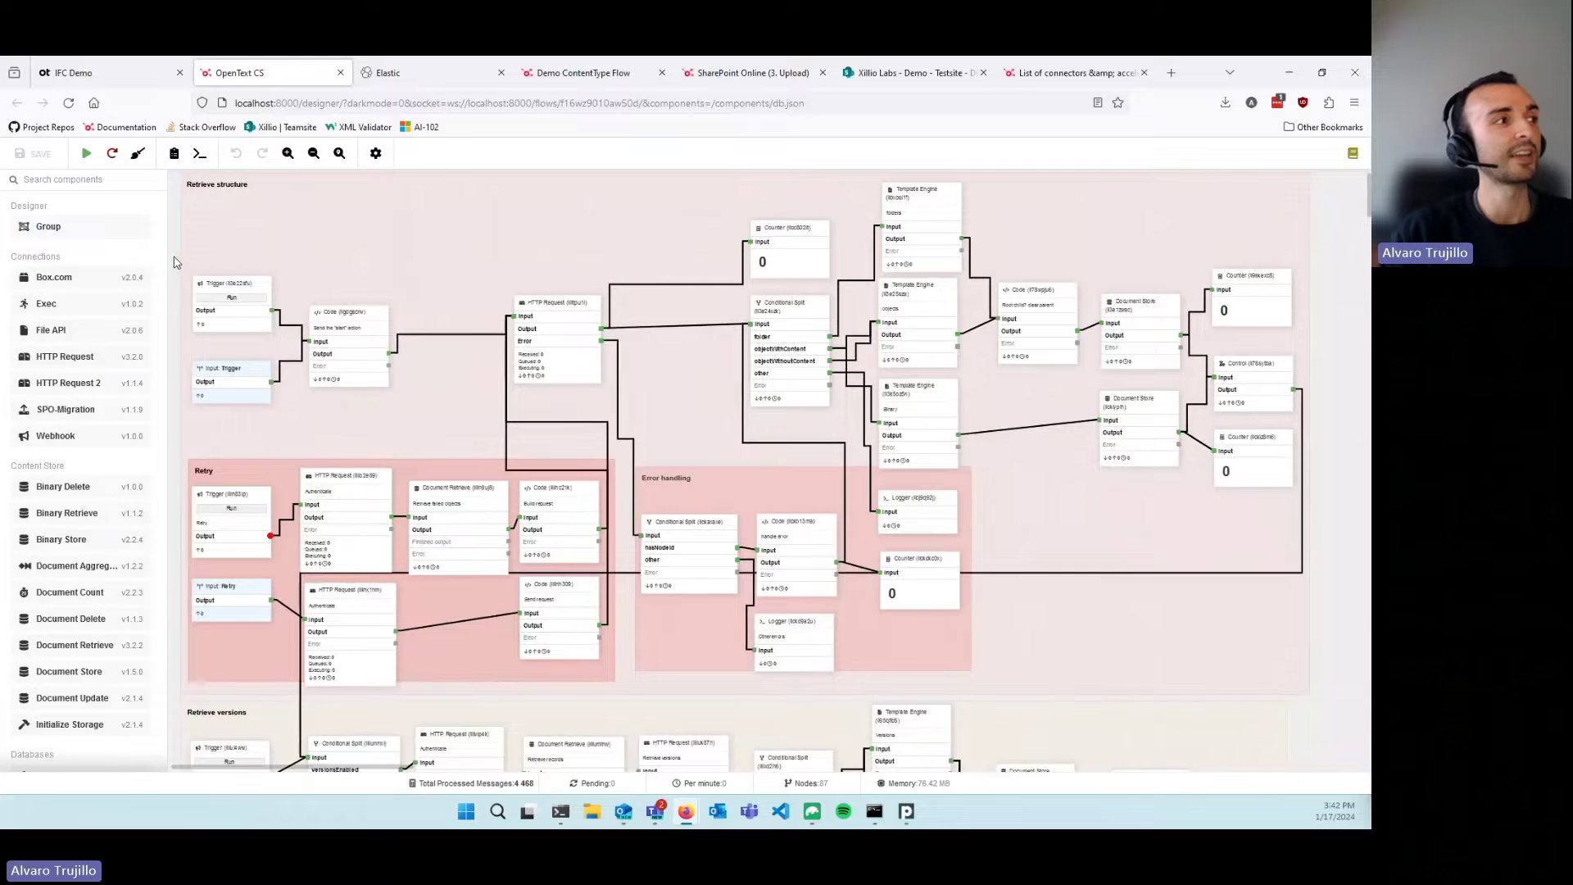
{"action": "scroll", "coordinate": [174, 262], "scroll_direction": "up", "scroll_amount": 4}
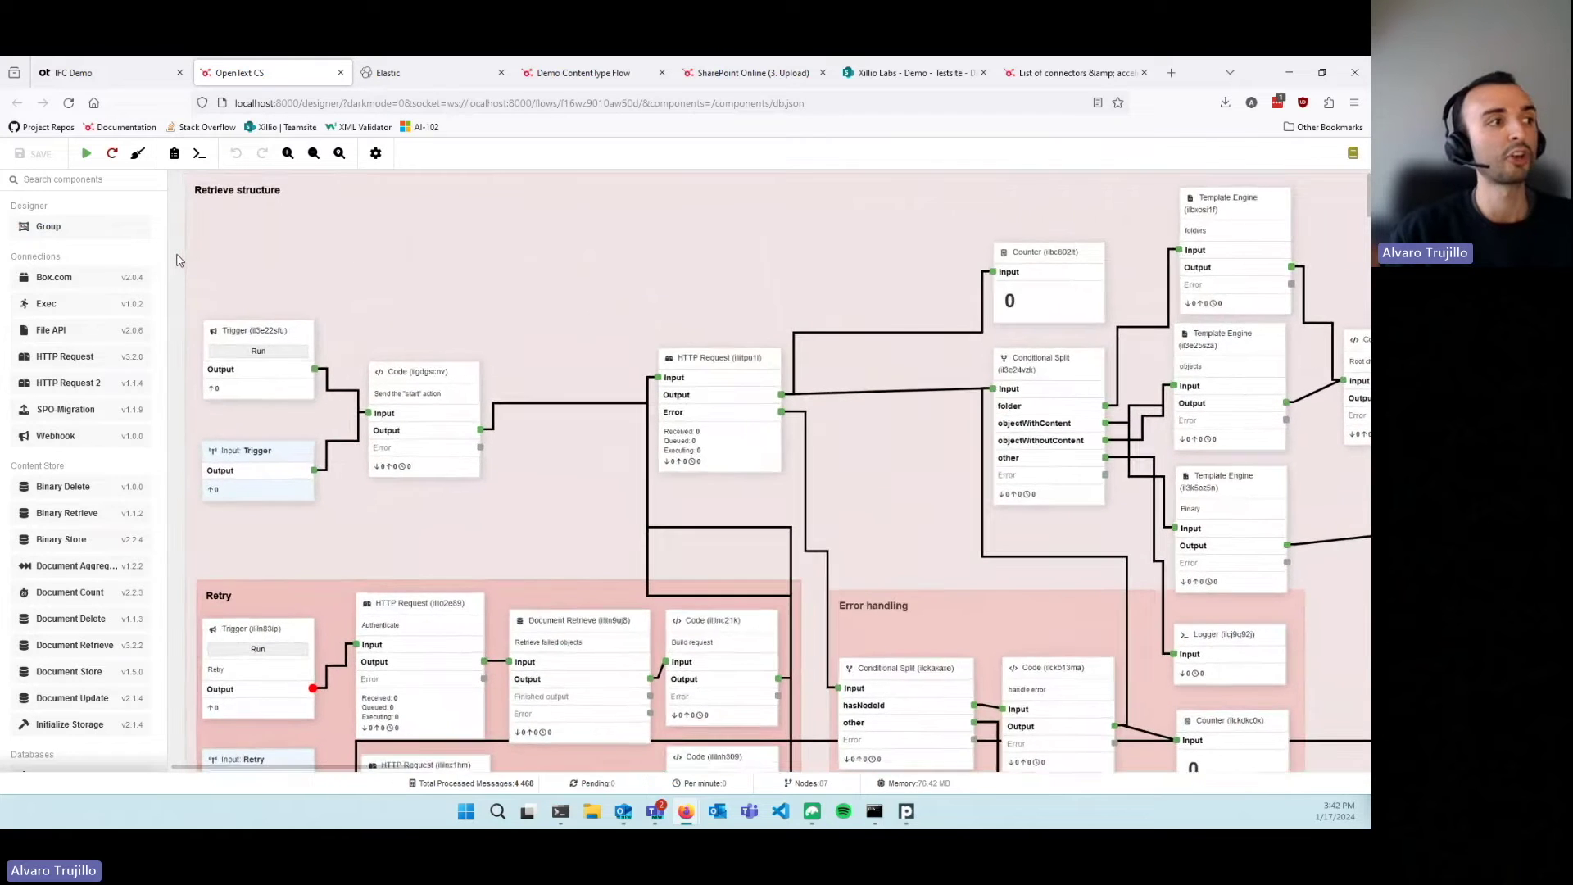
{"action": "scroll", "coordinate": [177, 259], "scroll_direction": "up", "scroll_amount": 1}
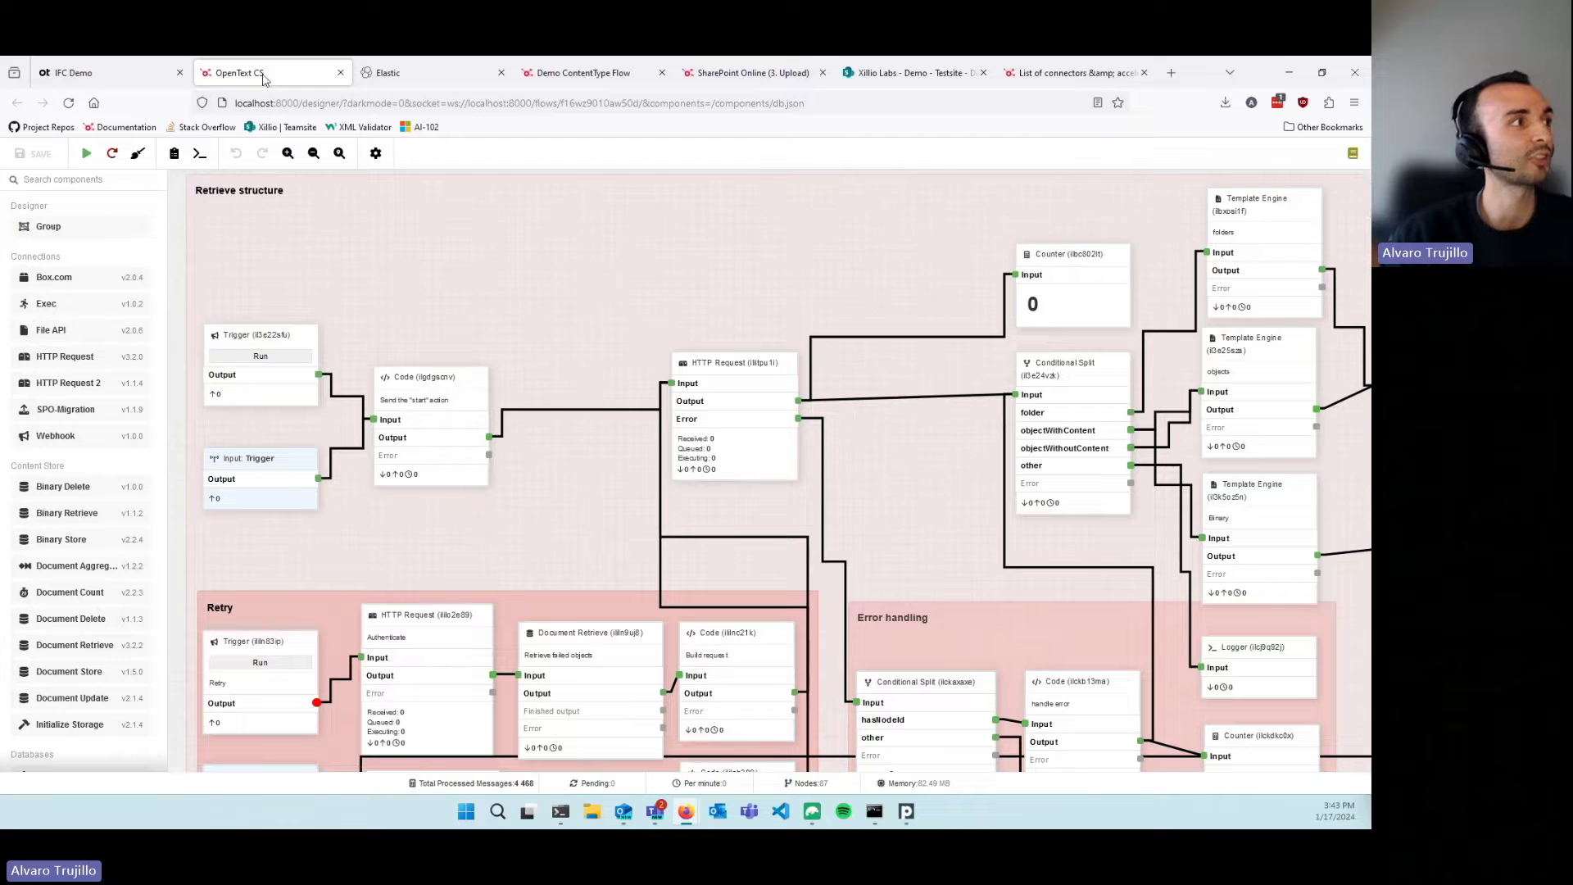
{"action": "left_click", "coordinate": [173, 154]}
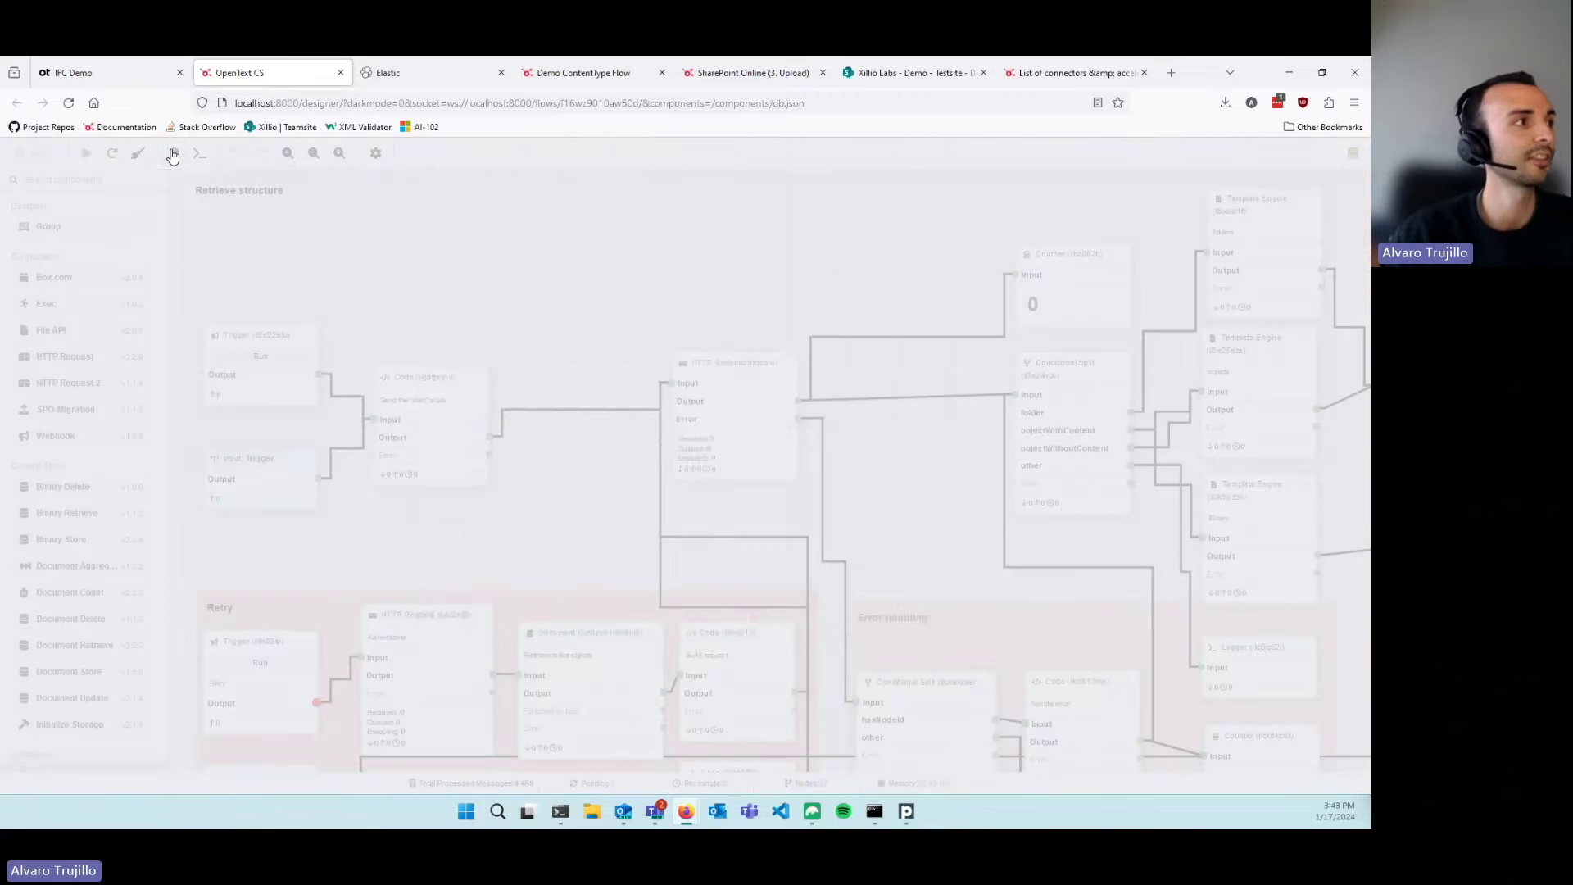
{"action": "left_click", "coordinate": [119, 78]}
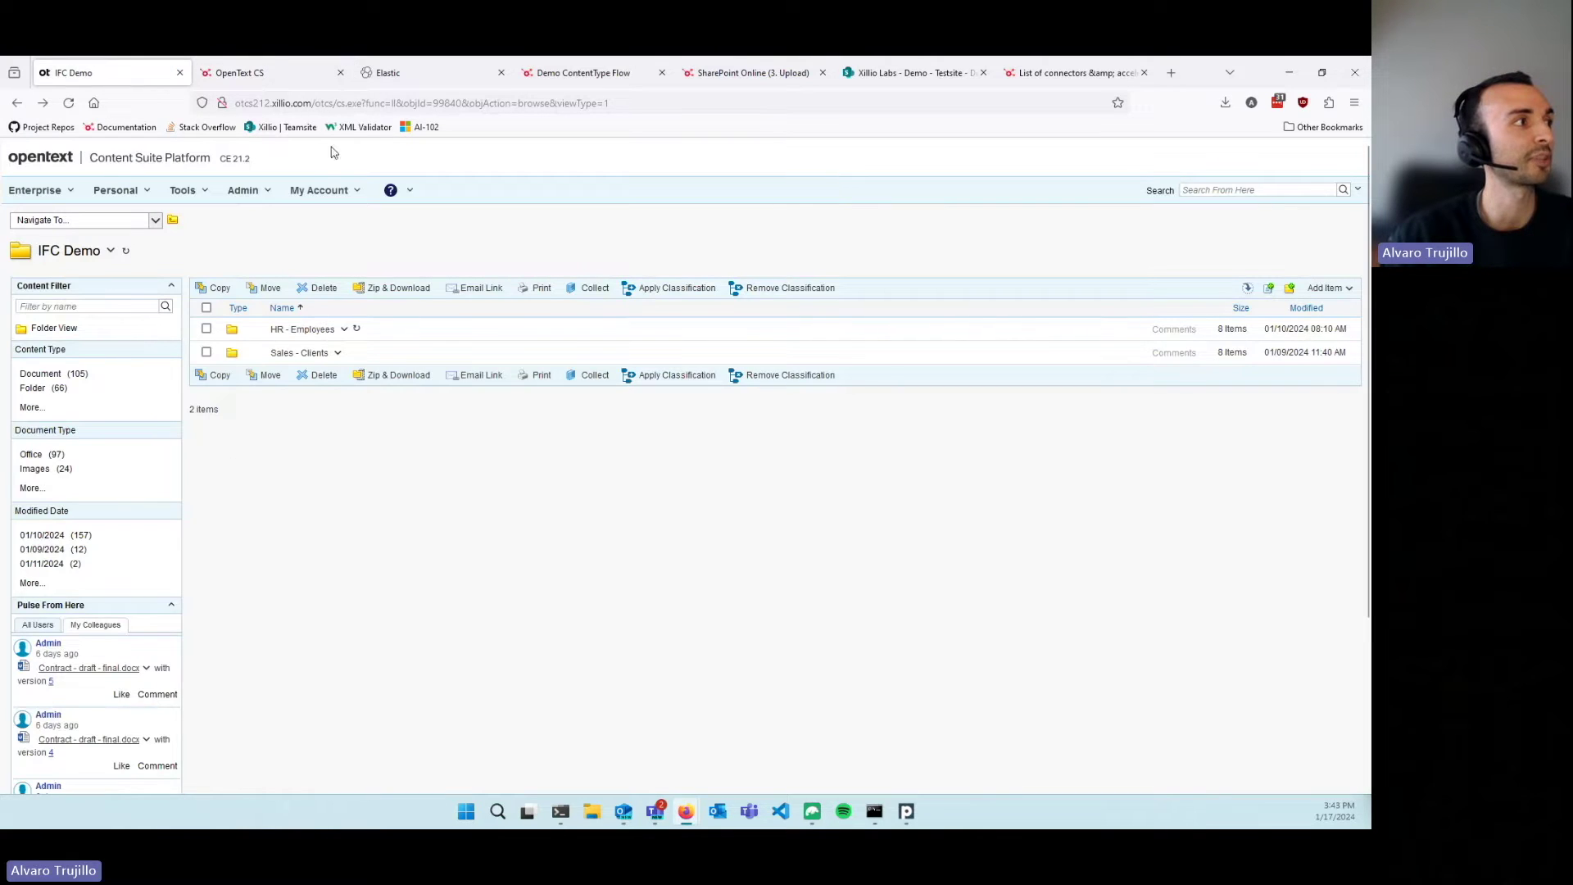
{"action": "left_click", "coordinate": [245, 73]}
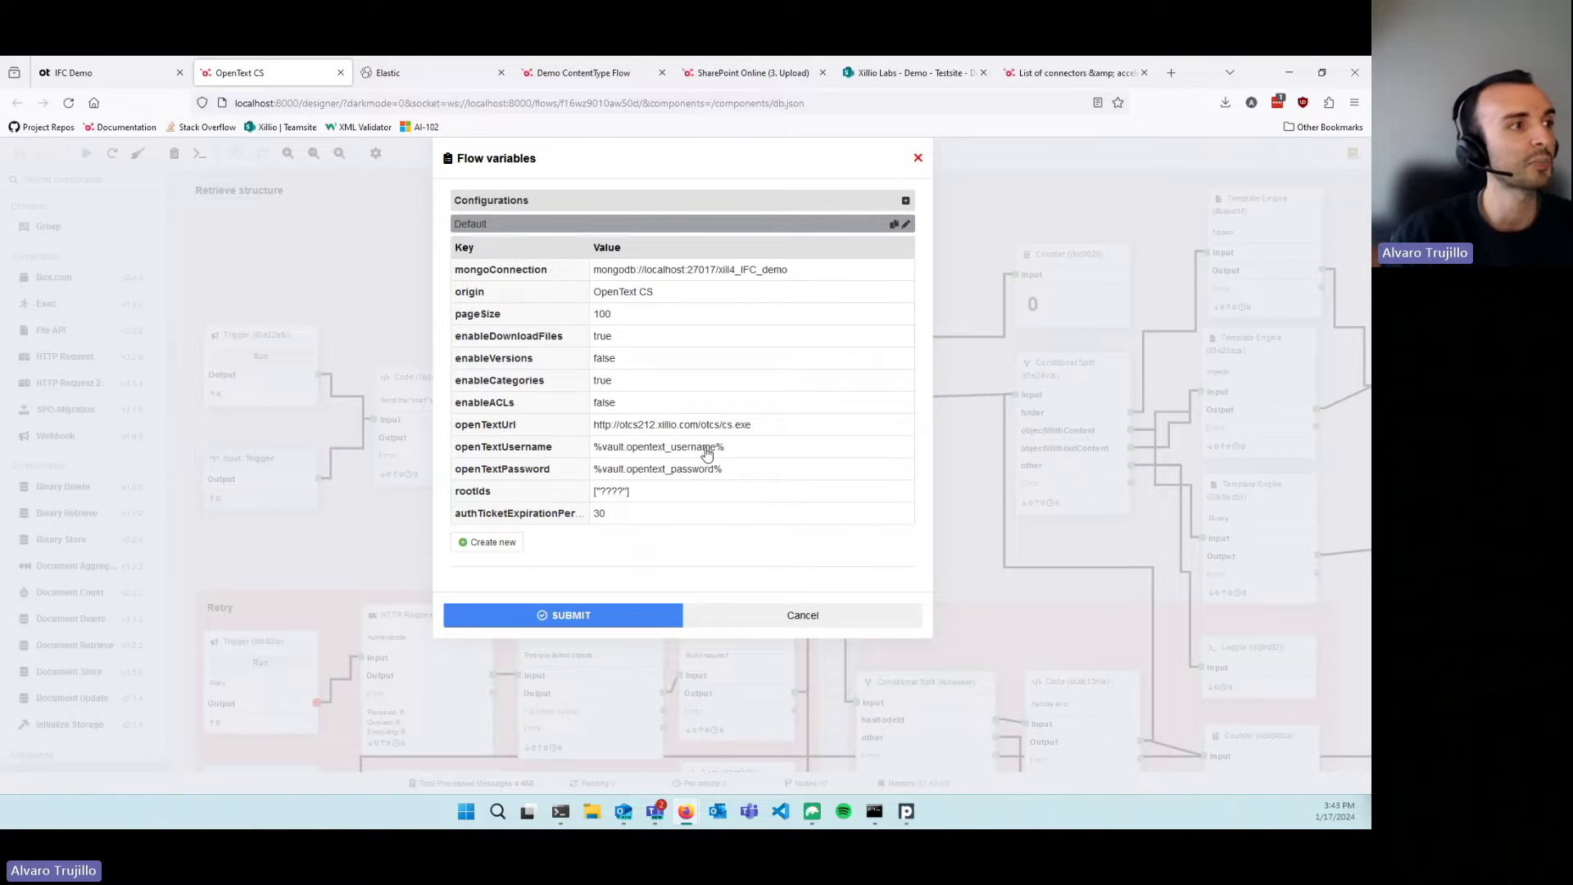
{"action": "left_click", "coordinate": [105, 73]}
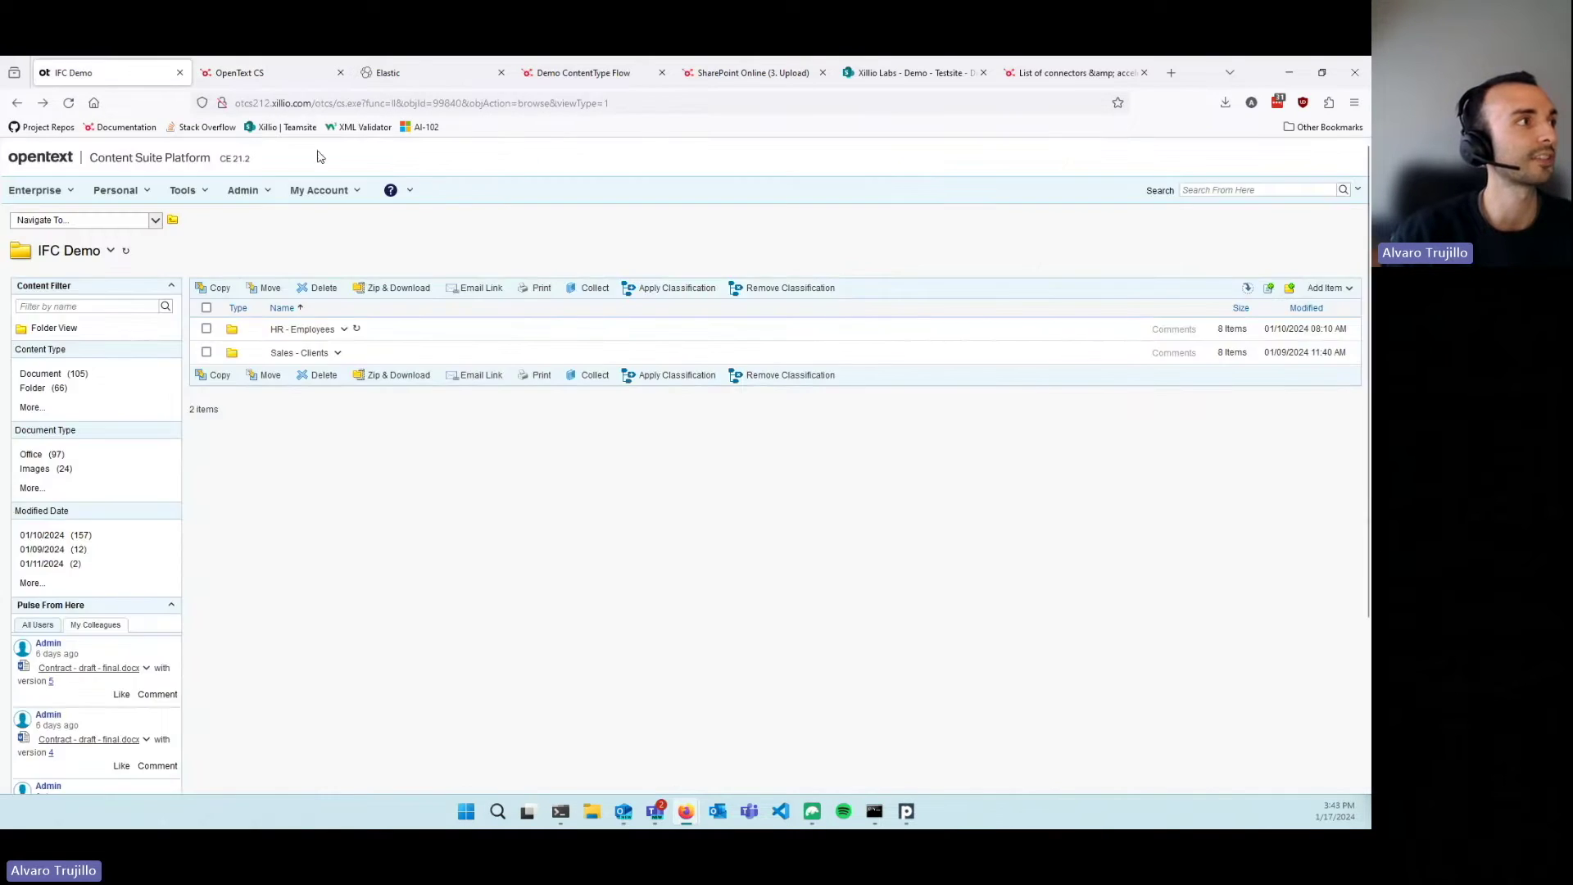
- Select object ID 99840 in the address and check it on the IFC Demo folder's General properties
{"action": "left_click", "coordinate": [441, 101]}
{"action": "double_click", "coordinate": [441, 101]}
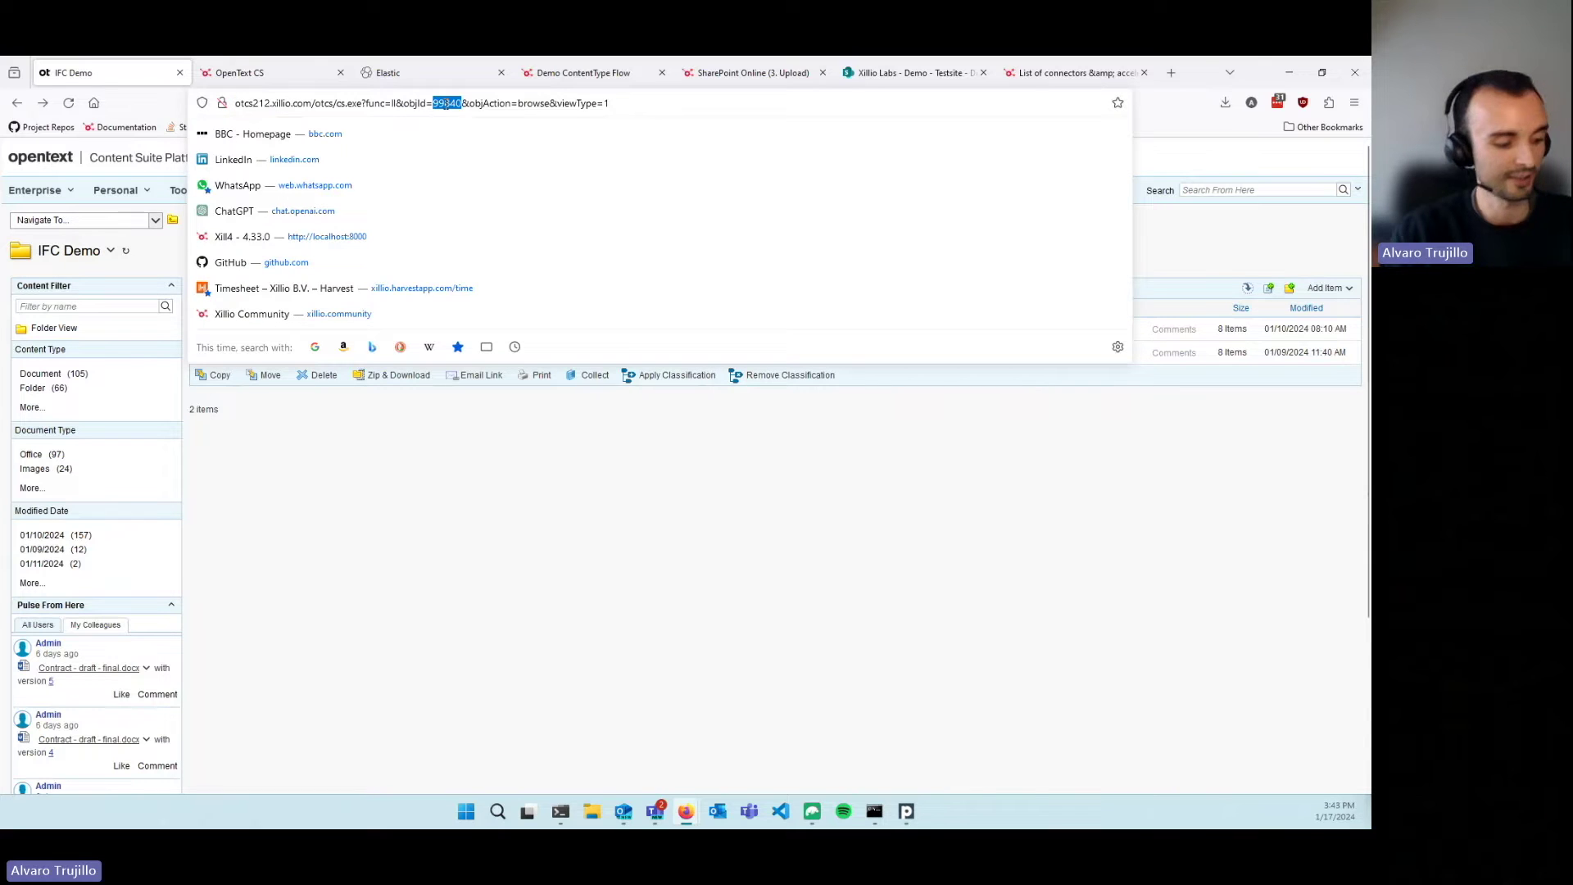
{"action": "left_click", "coordinate": [539, 586]}
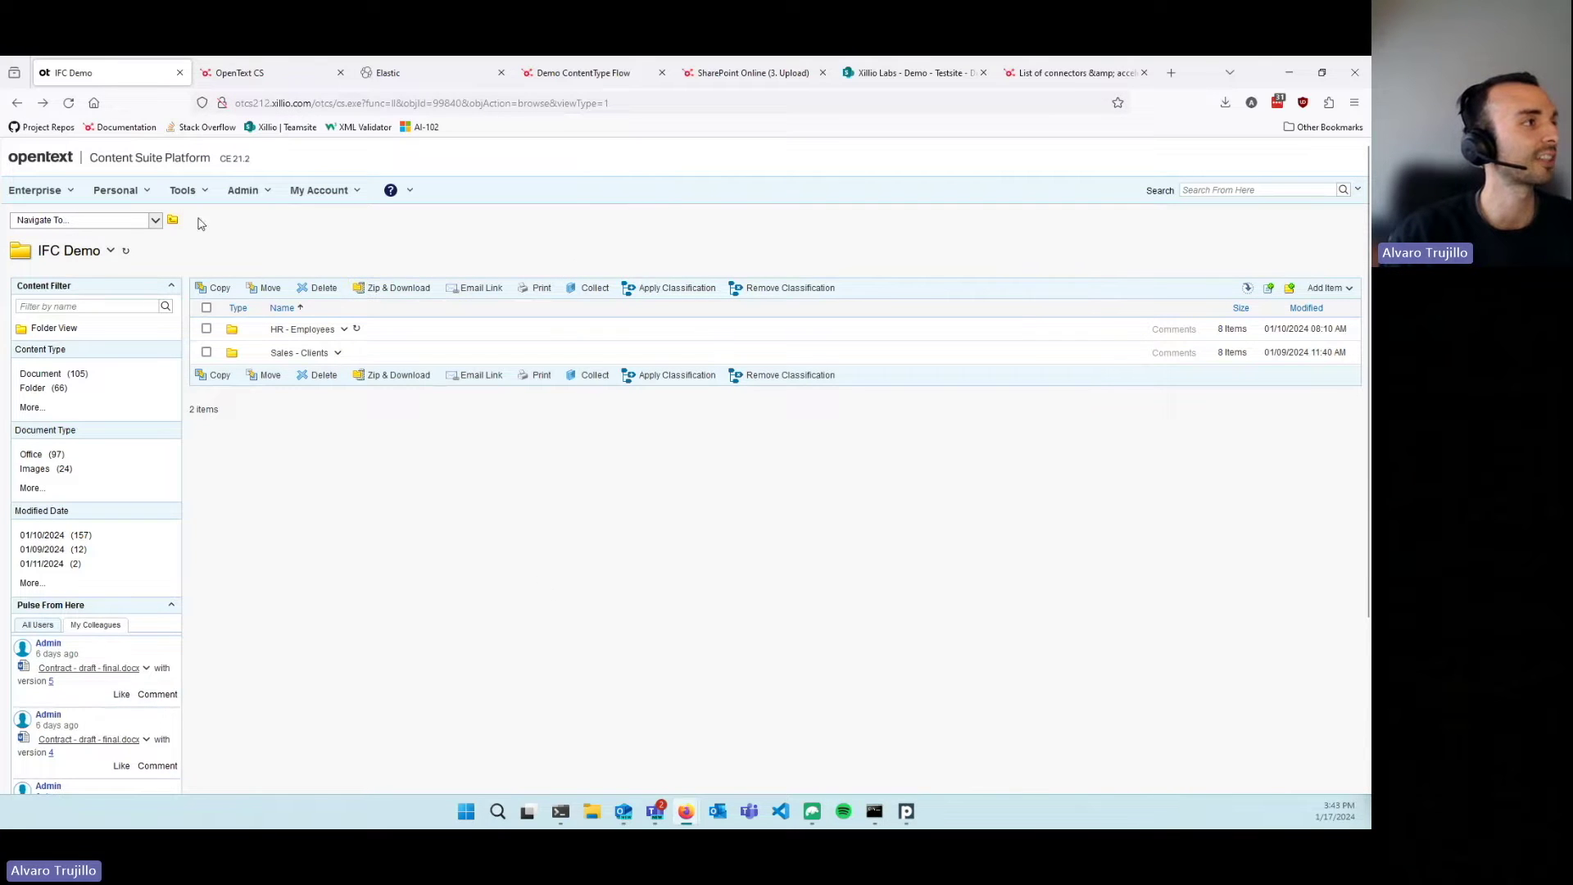
{"action": "left_click", "coordinate": [114, 251]}
{"action": "mouse_move", "coordinate": [168, 656]}
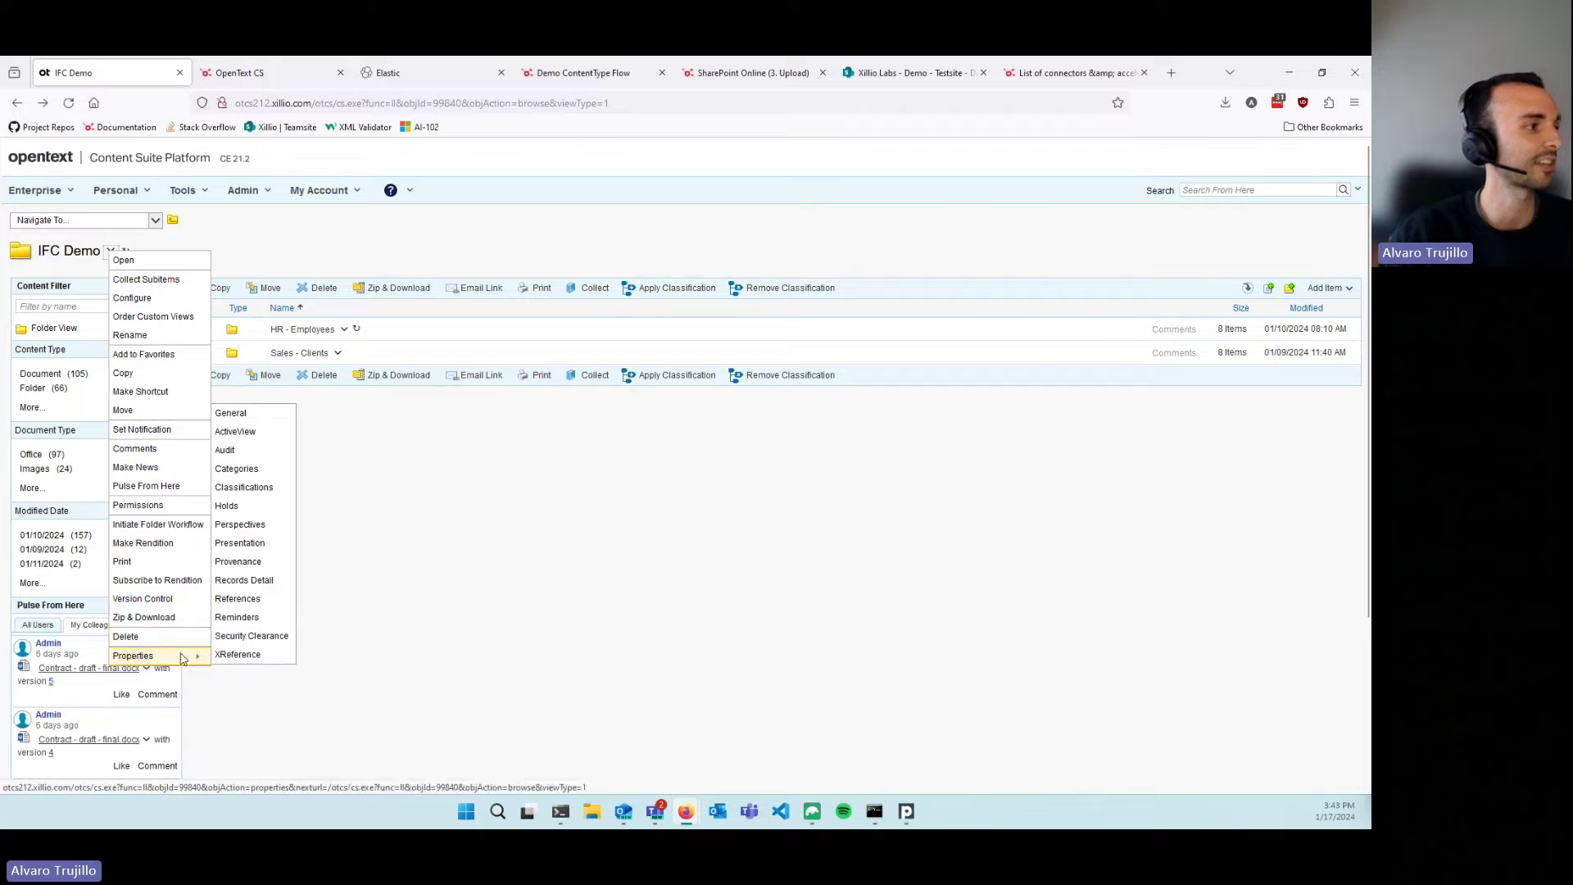
{"action": "left_click", "coordinate": [248, 413]}
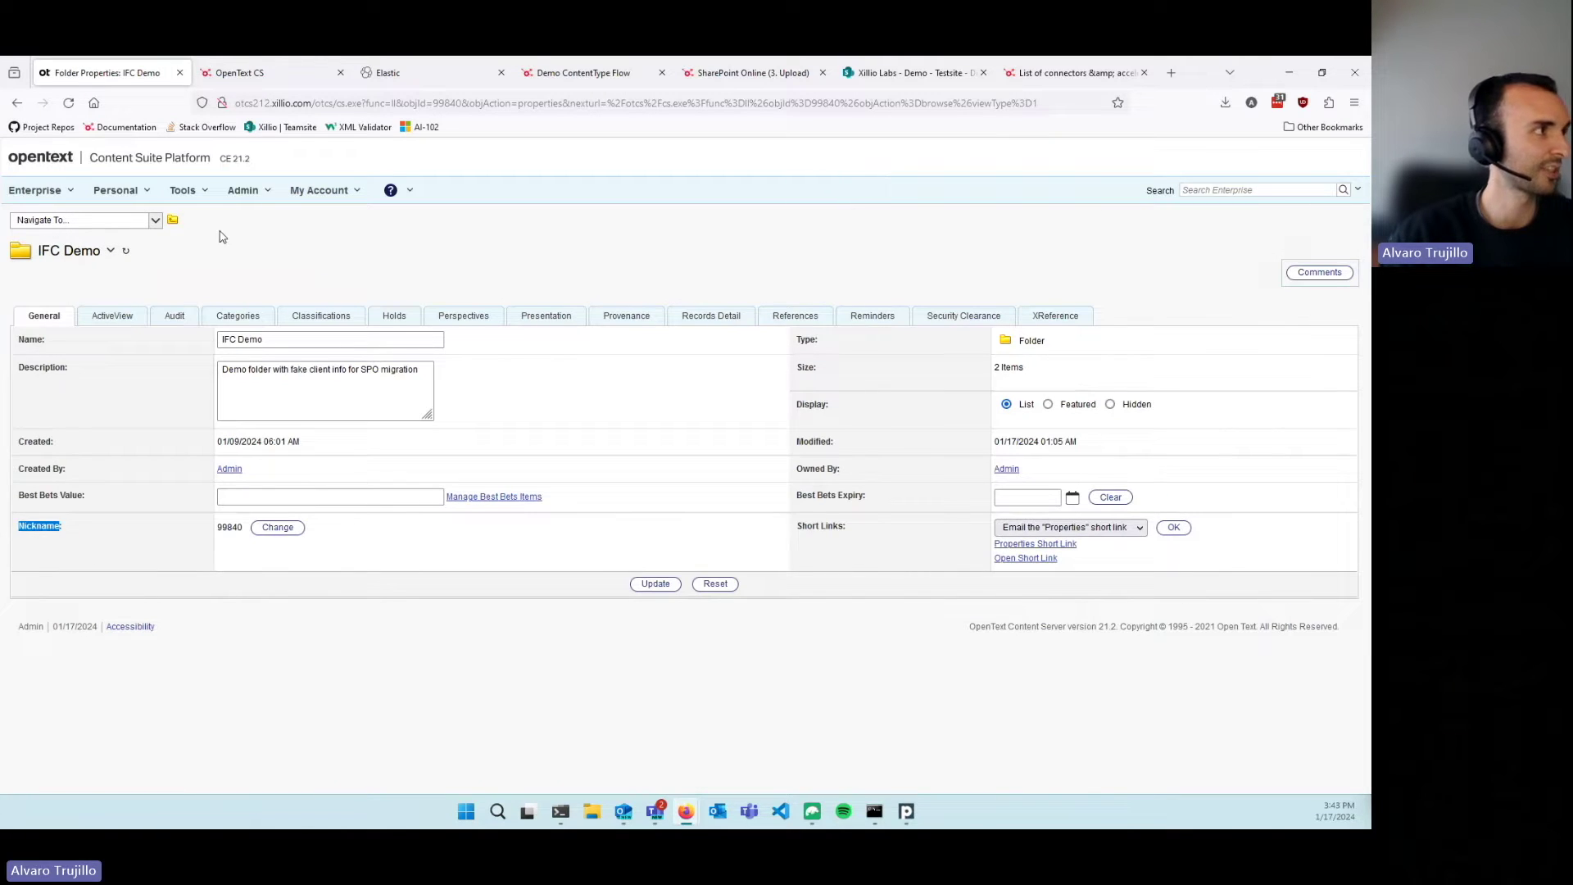
{"action": "left_click", "coordinate": [17, 102]}
- Replace the rootIds placeholder with the IFC Demo folder ID 99840 and save it
{"action": "left_click", "coordinate": [239, 72]}
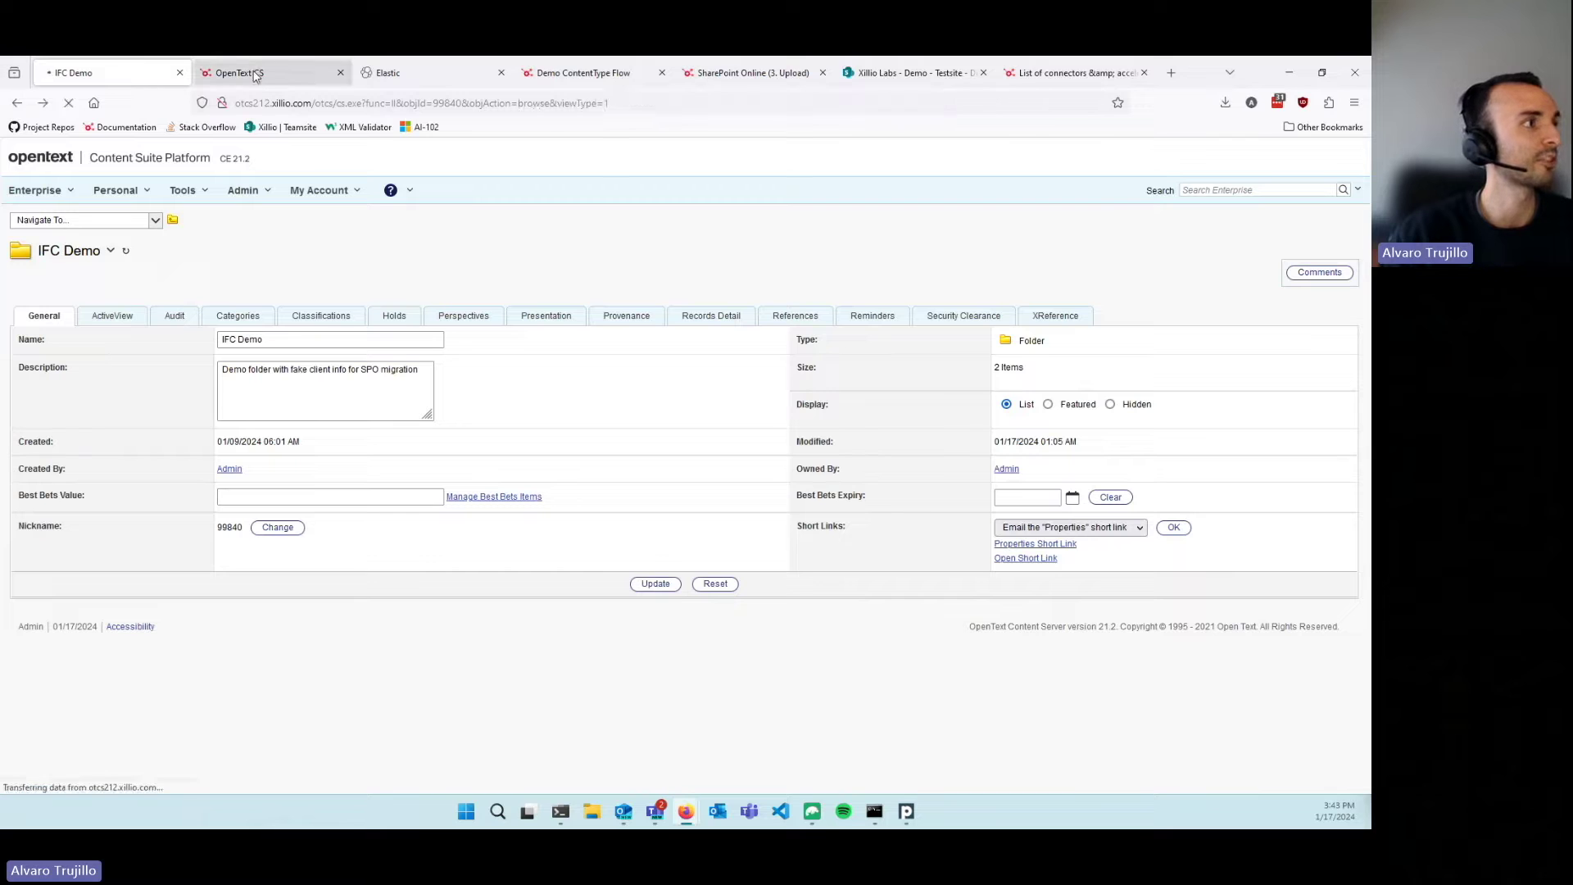
{"action": "left_click", "coordinate": [618, 491]}
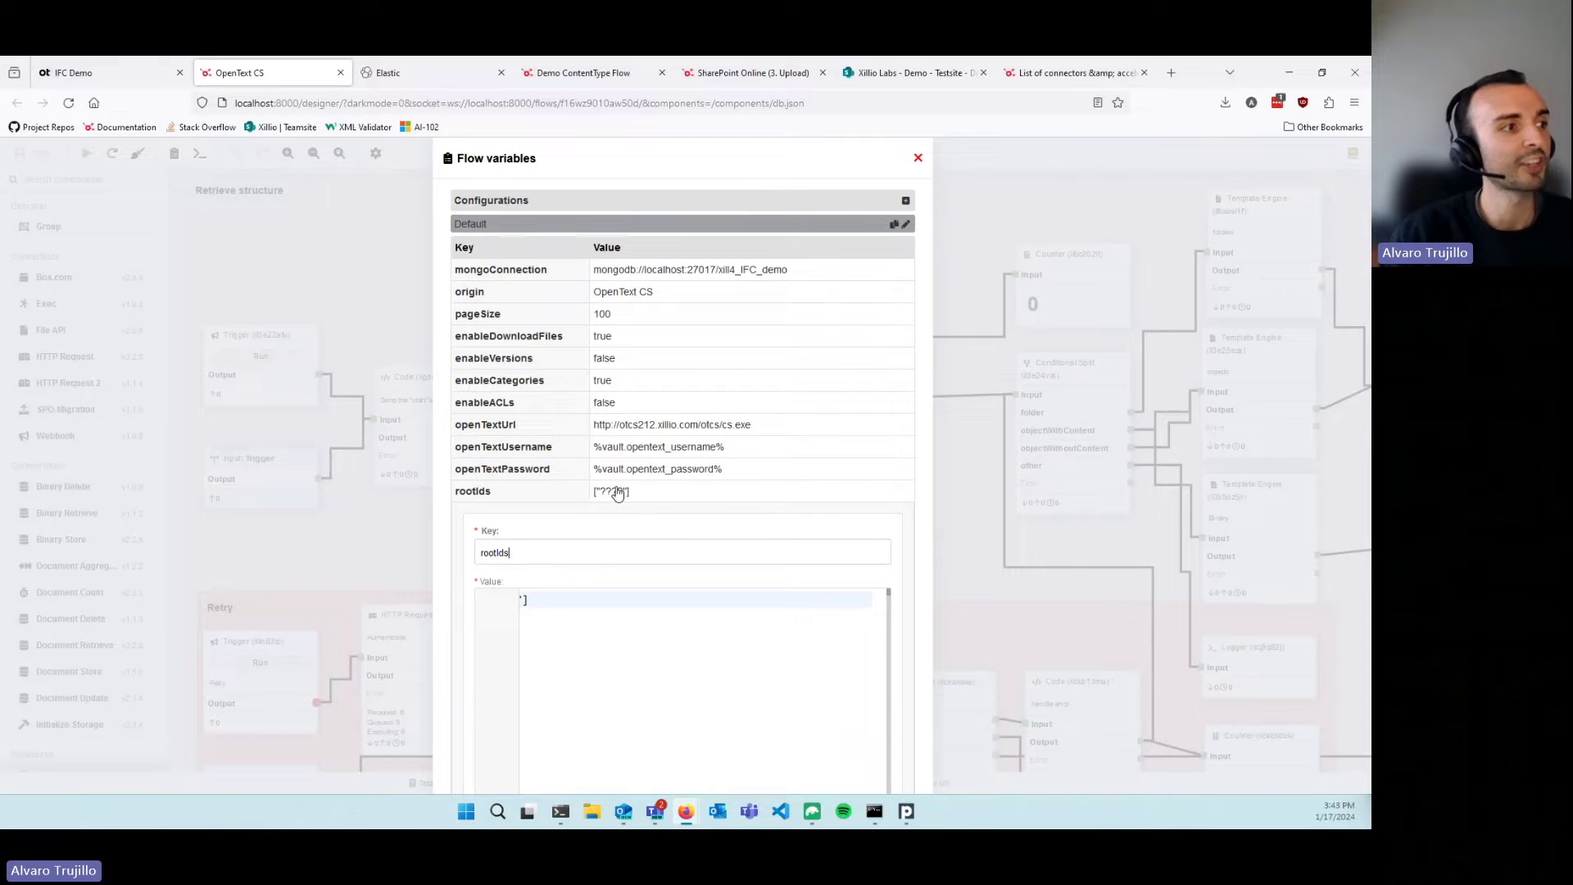
{"action": "double_click", "coordinate": [557, 599]}
{"action": "type", "text": "99840"}
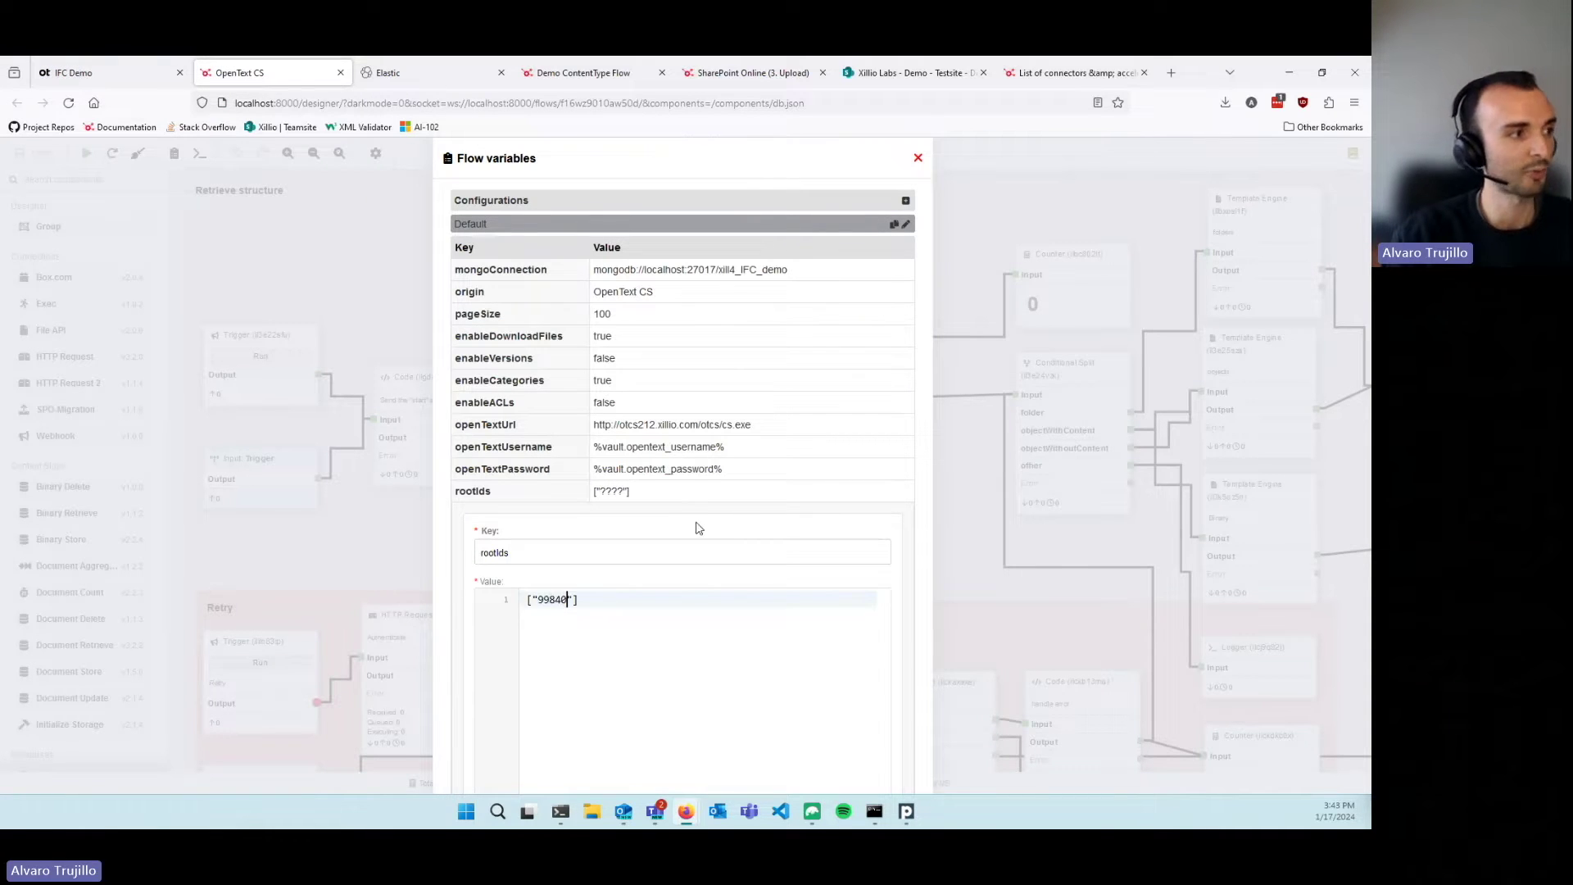
{"action": "scroll", "coordinate": [716, 492], "scroll_direction": "down", "scroll_amount": 3}
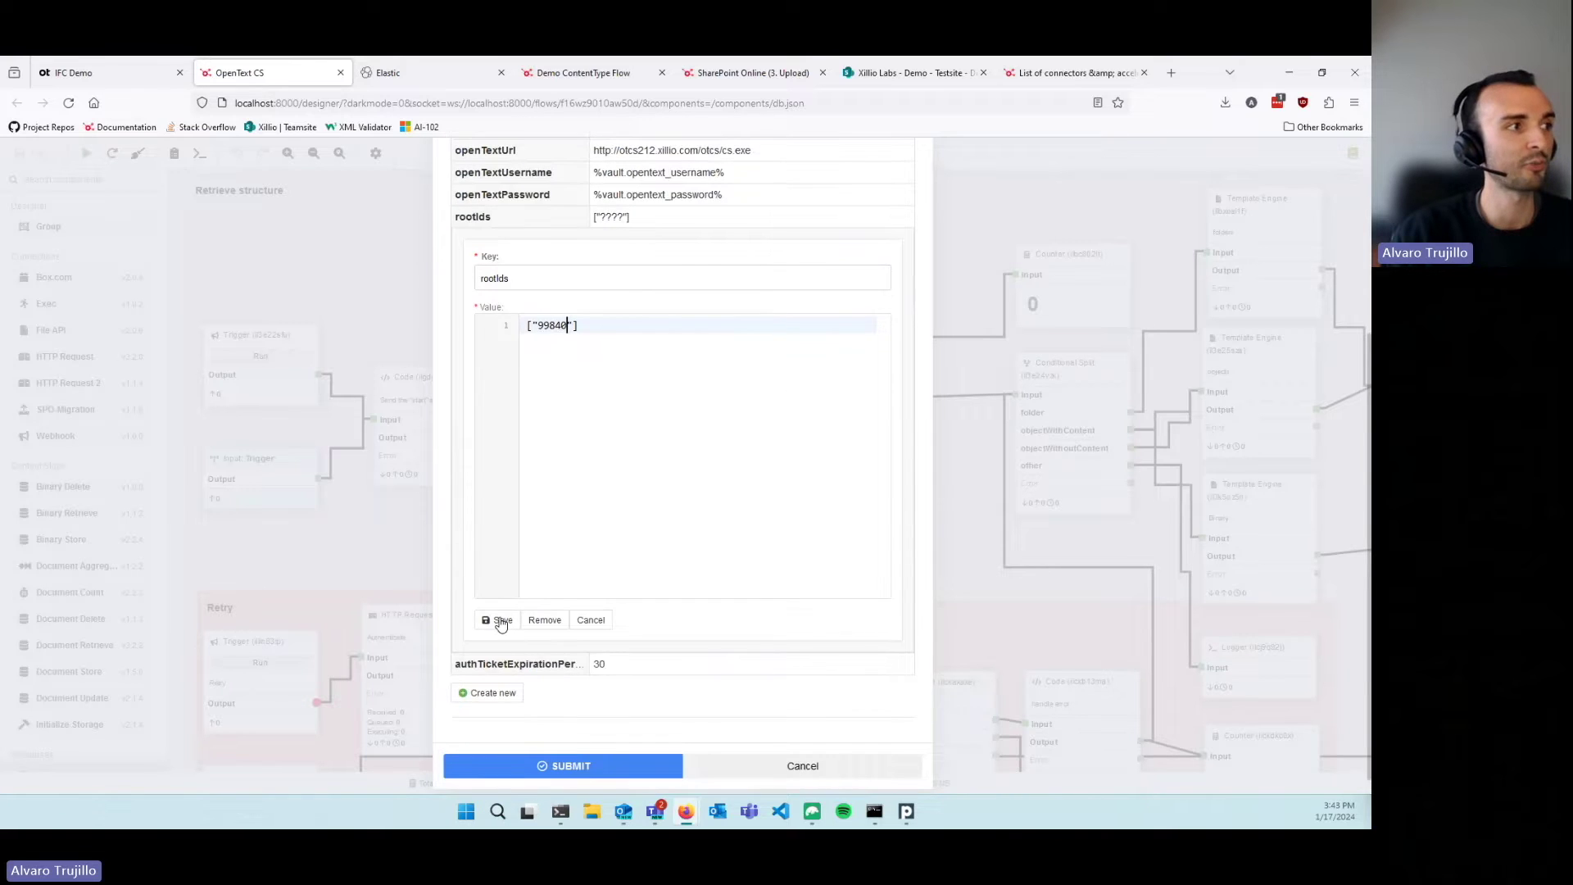
{"action": "left_click", "coordinate": [498, 622]}
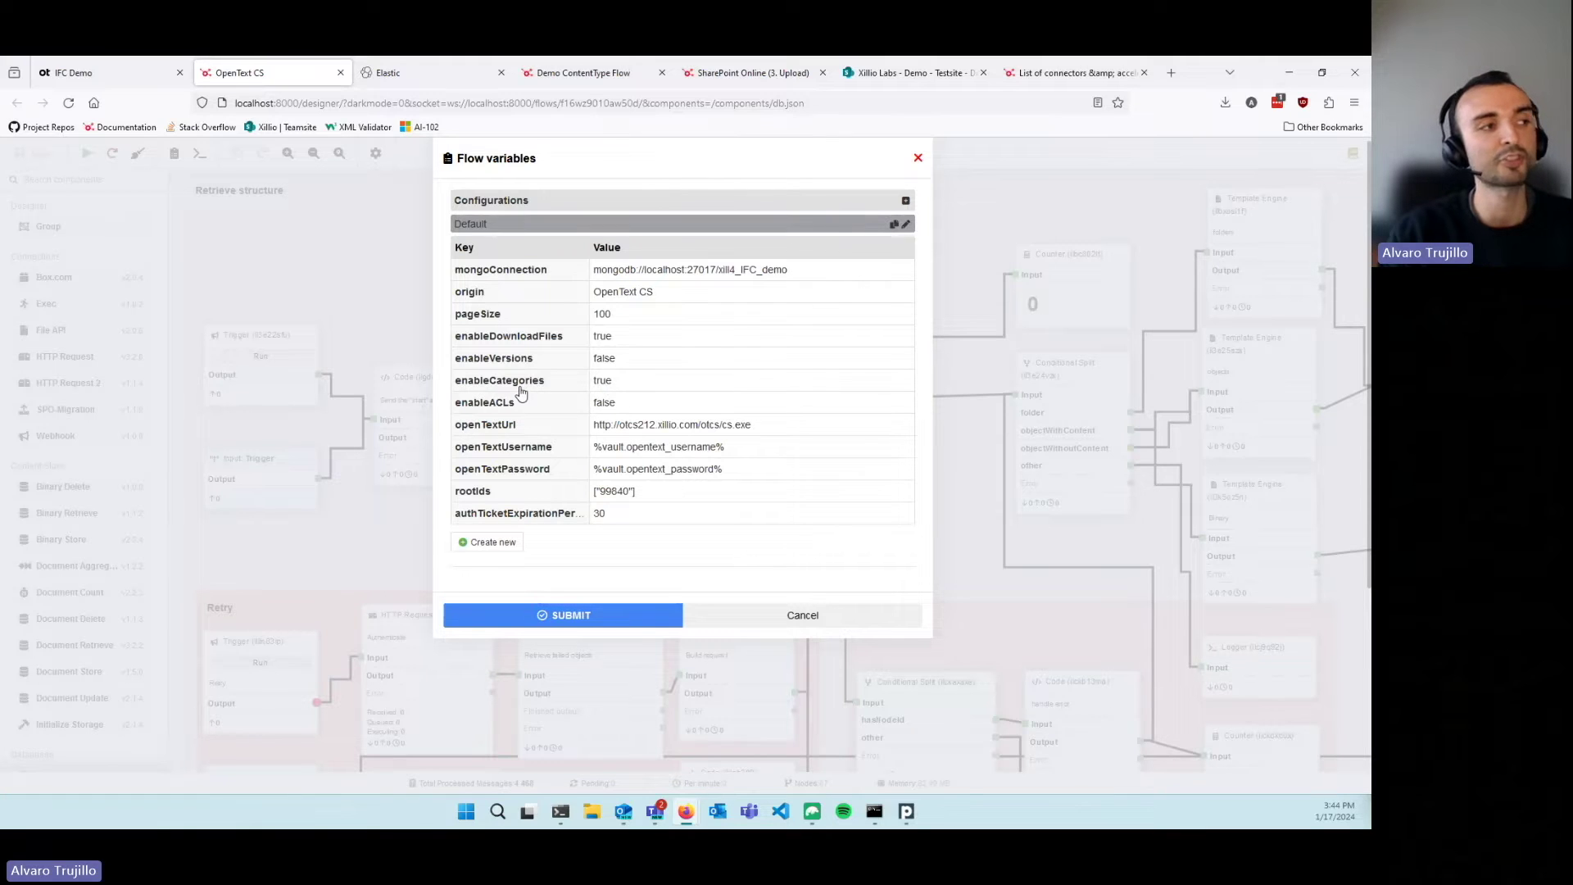
- Submit the flow variables and reopen them to confirm OpenText CS origin, server URL and root id 99840
{"action": "left_click", "coordinate": [107, 76]}
{"action": "left_click", "coordinate": [234, 75]}
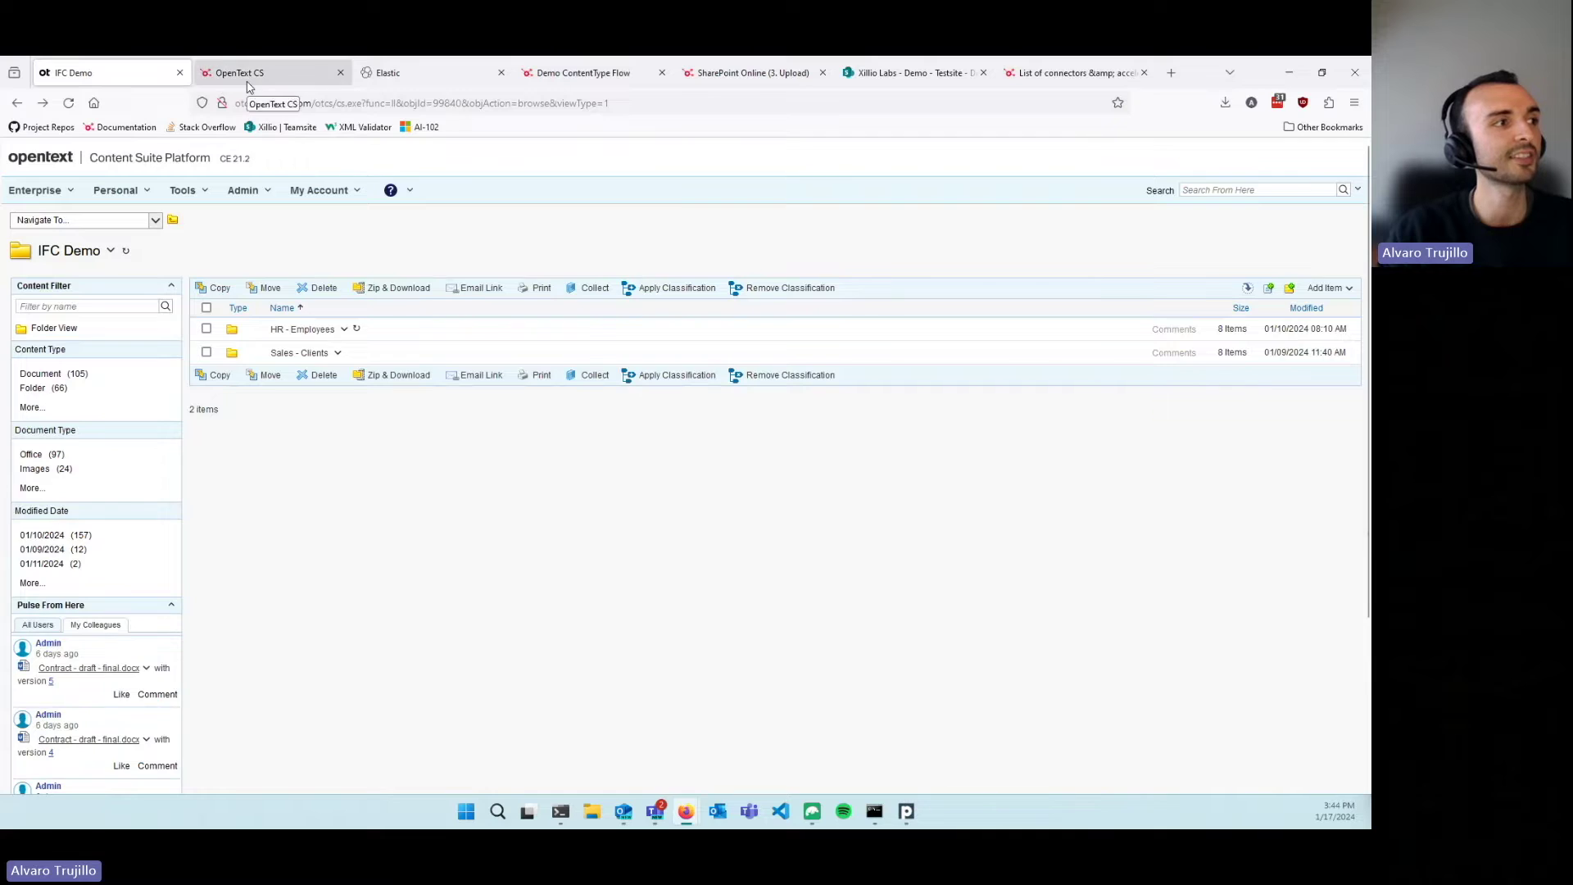
{"action": "left_click", "coordinate": [569, 617]}
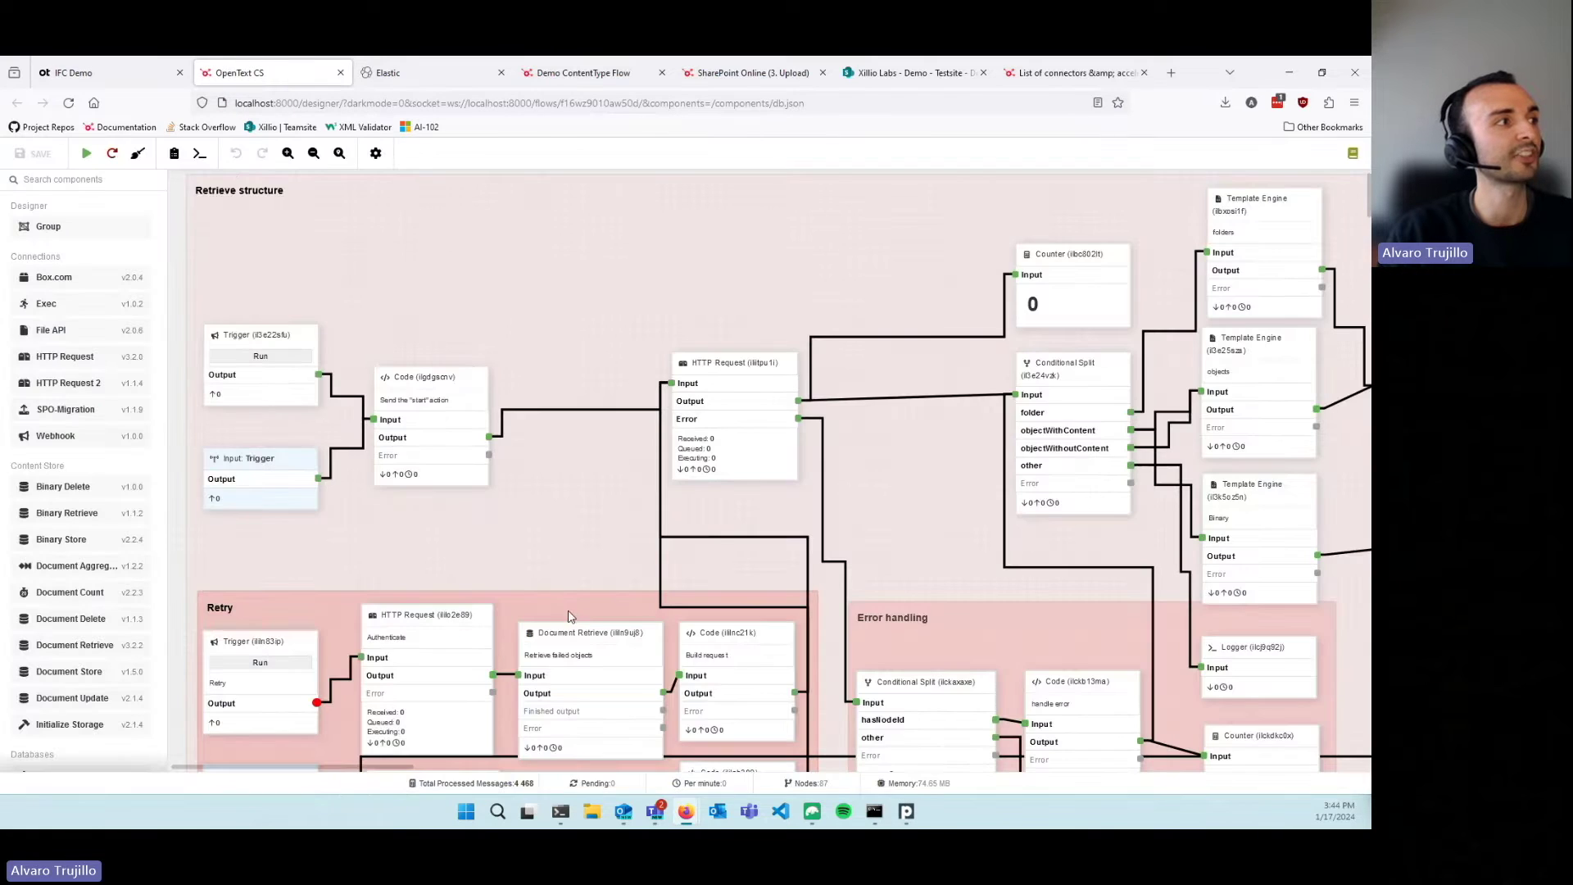
{"action": "left_click", "coordinate": [174, 155]}
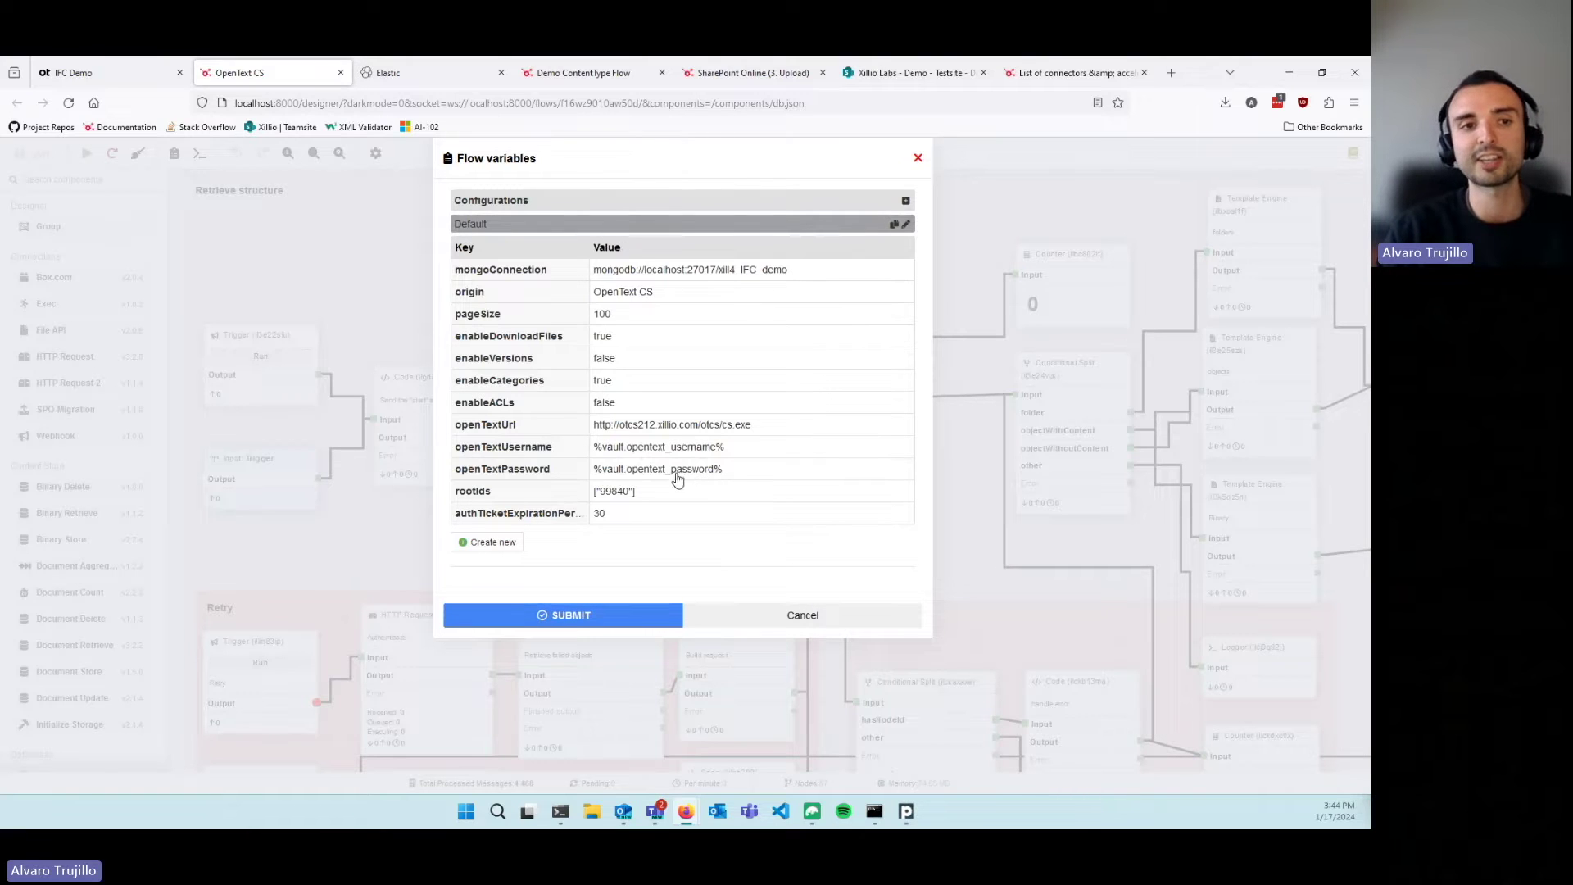
{"action": "left_click", "coordinate": [586, 619]}
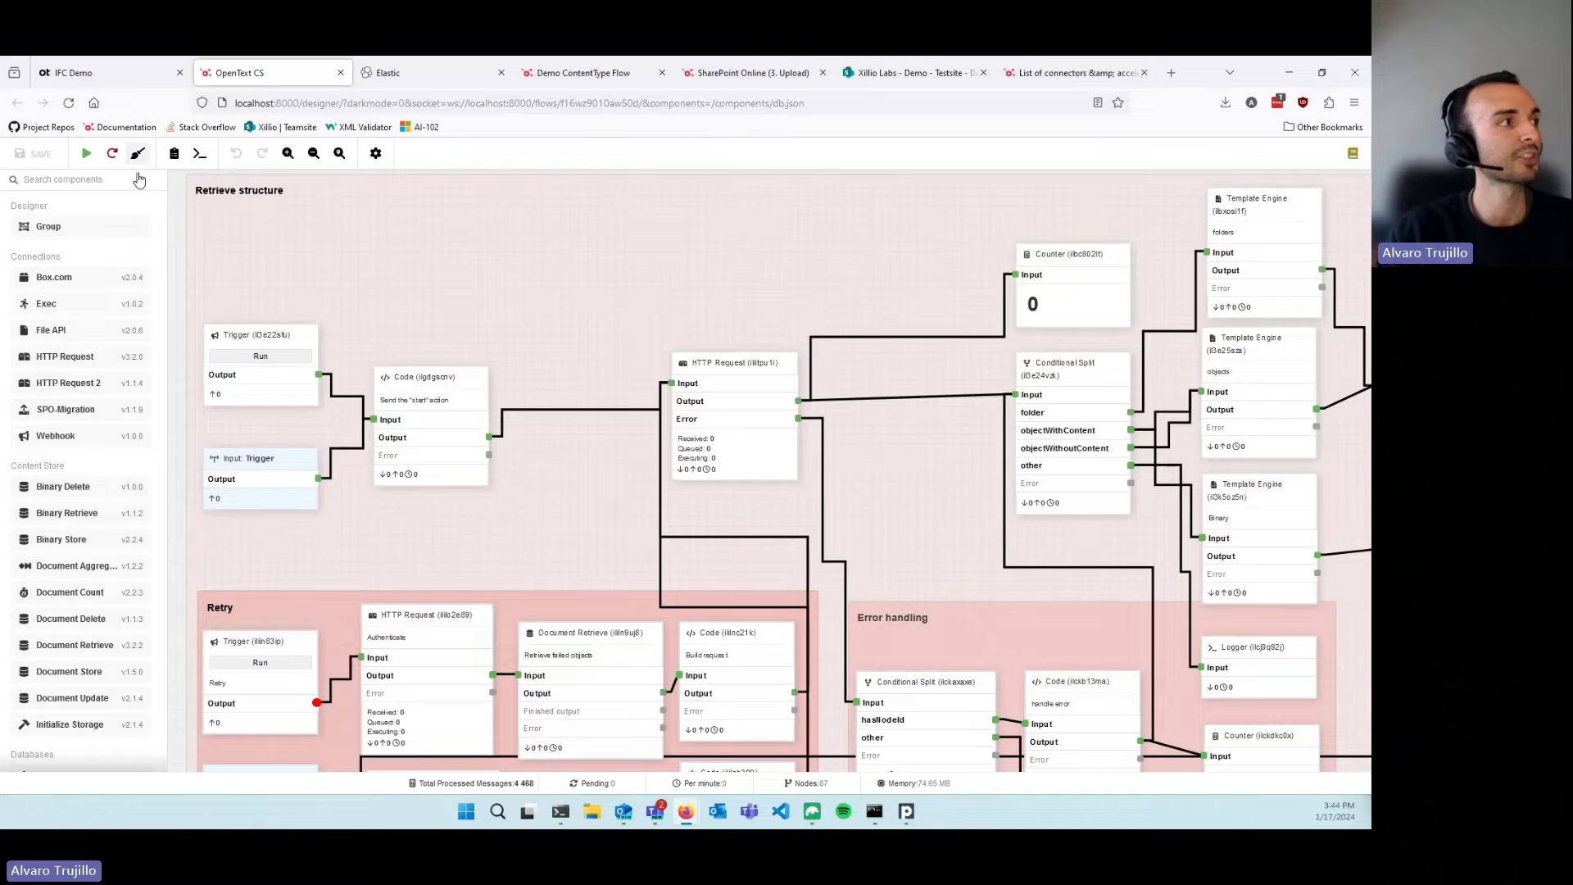
- Run the Retrieve structure flow from its Trigger node and show the IFC Demo source folder
{"action": "left_click", "coordinate": [260, 356]}
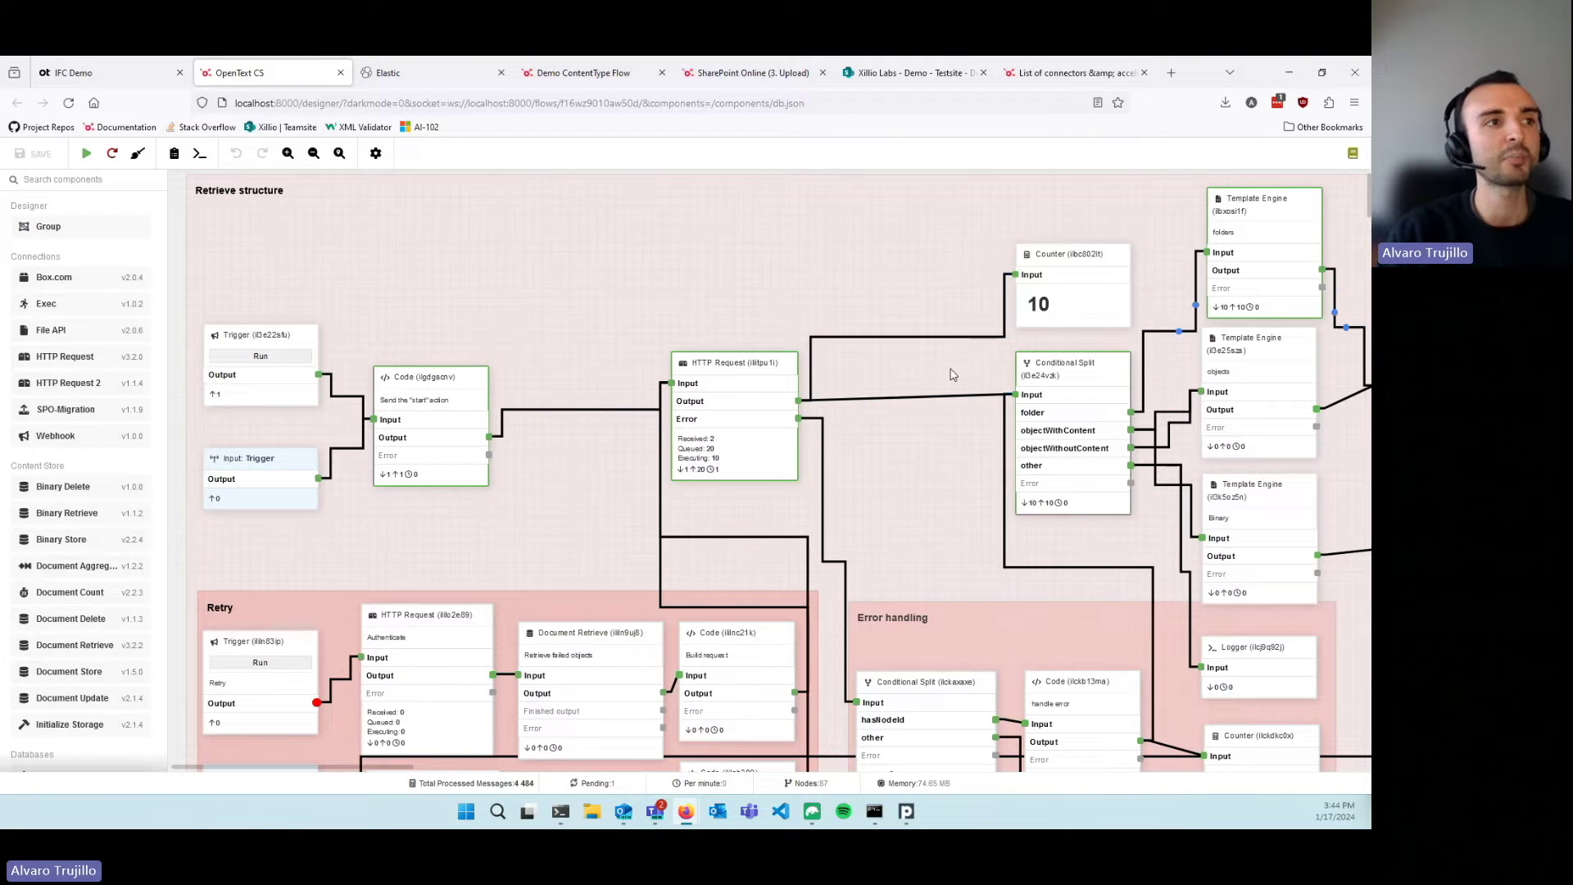
{"action": "left_click", "coordinate": [117, 73]}
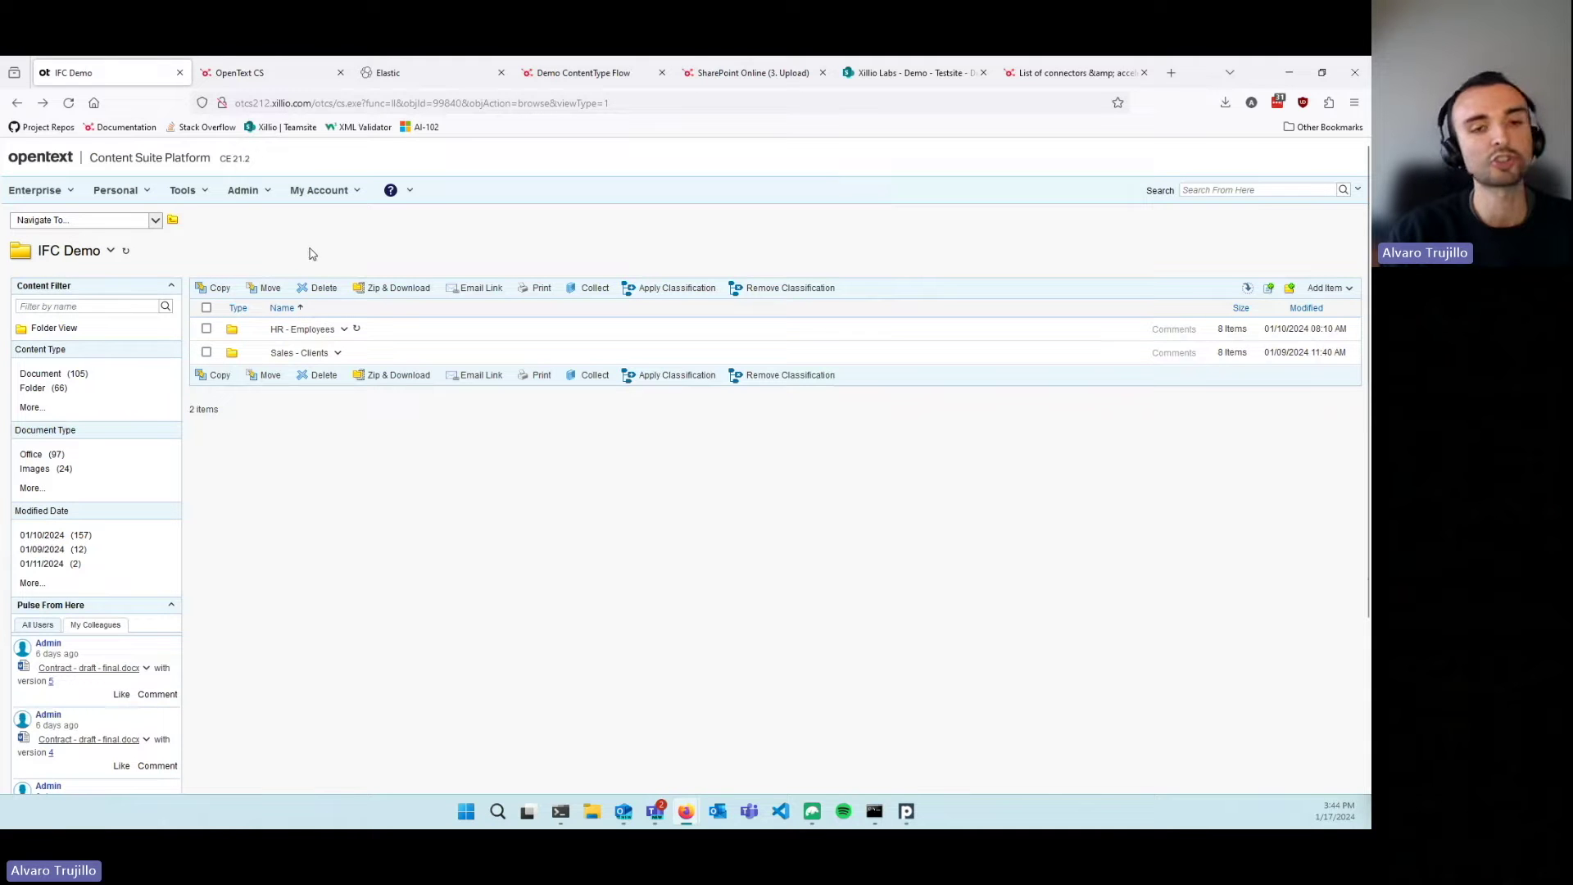
- Check the running flow's counter at 169, then bring up the Kibana analysis dashboard
{"action": "left_click", "coordinate": [258, 74]}
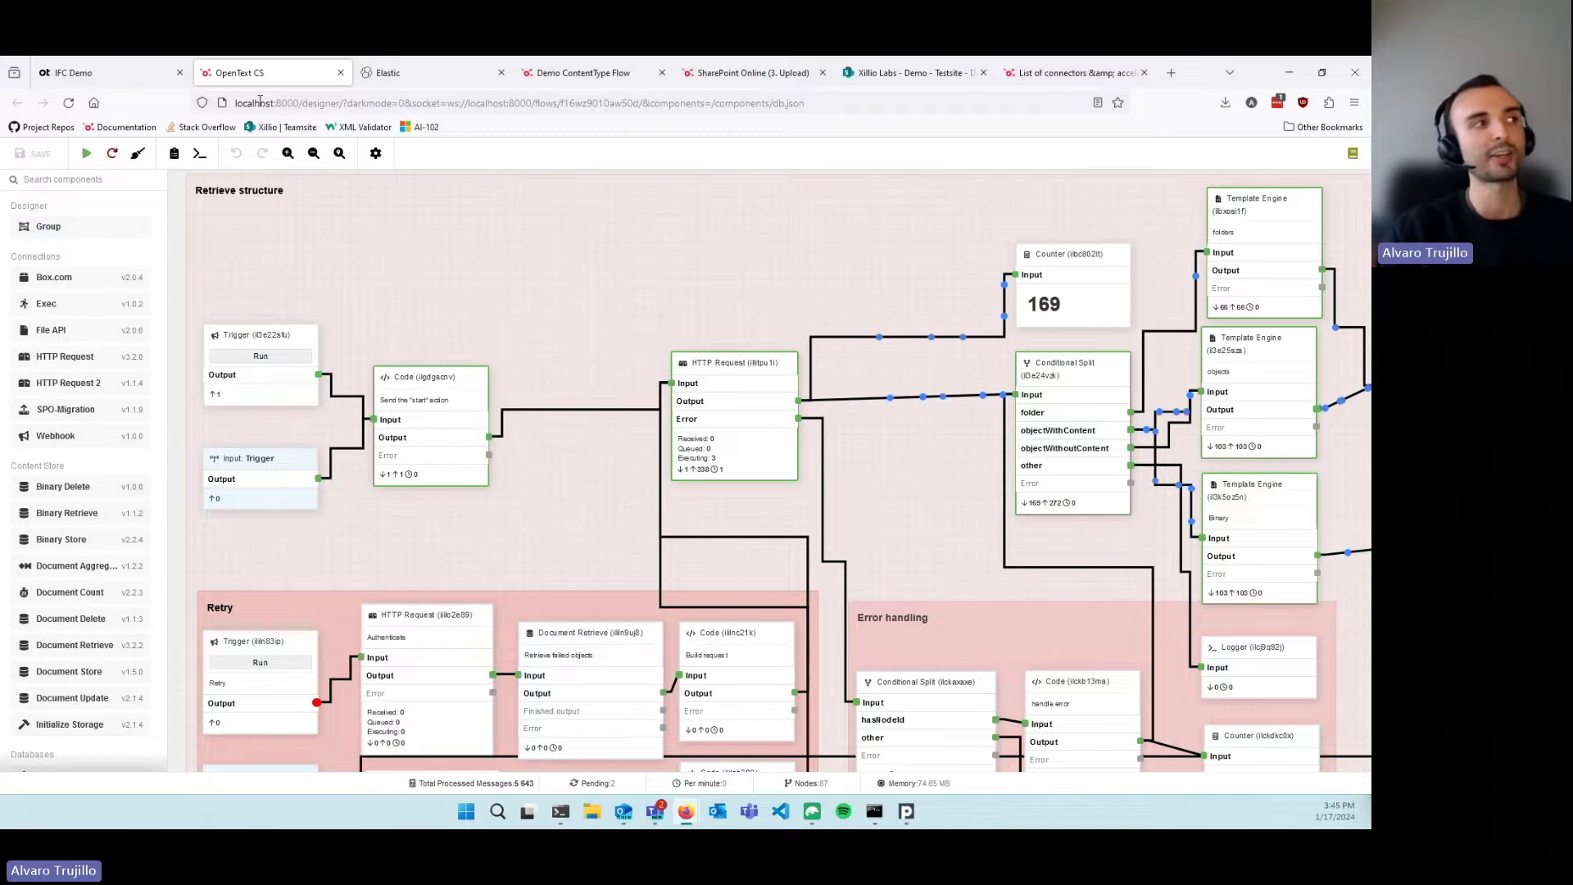
{"action": "left_click", "coordinate": [393, 73]}
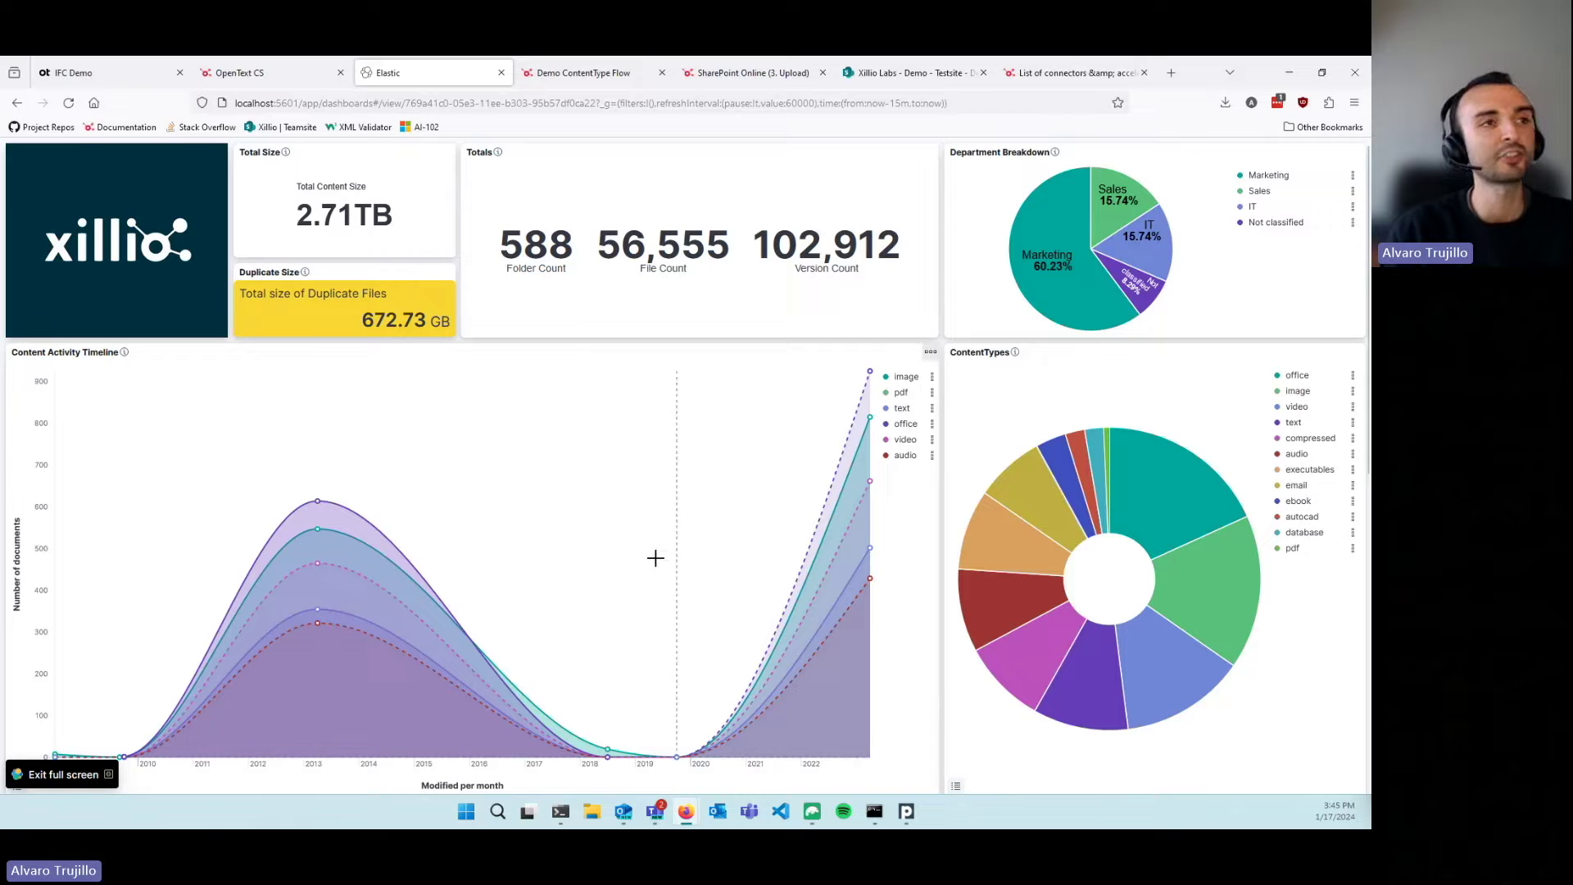
- Review the Kibana totals (588 folders, 56,555 files, 102,912 versions), then check the flow's progress
{"action": "mouse_move", "coordinate": [1062, 258]}
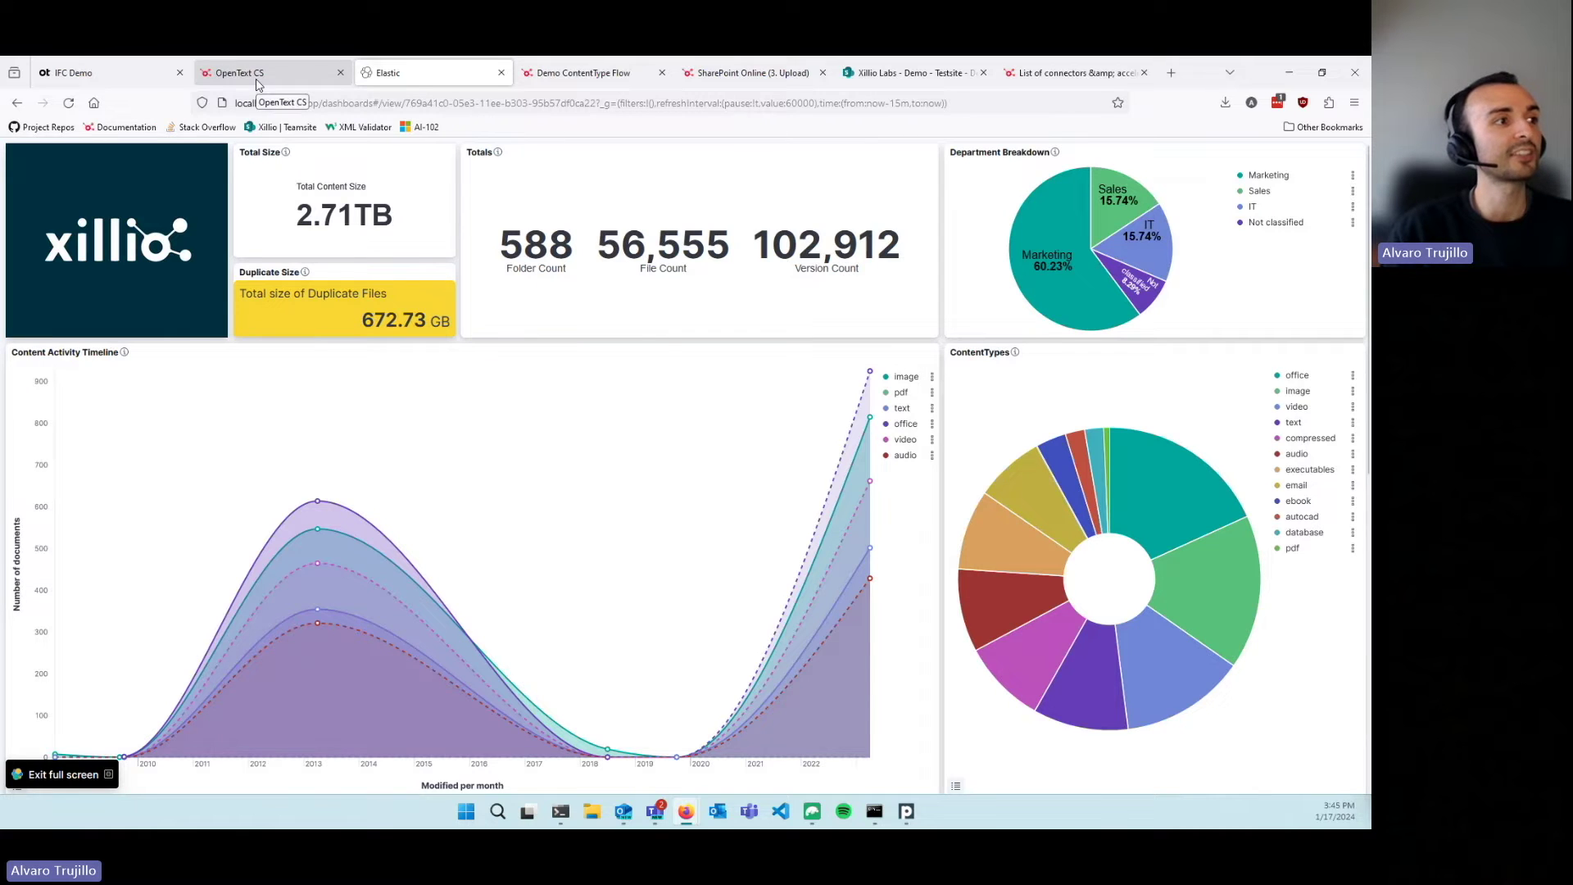
{"action": "left_click", "coordinate": [221, 73]}
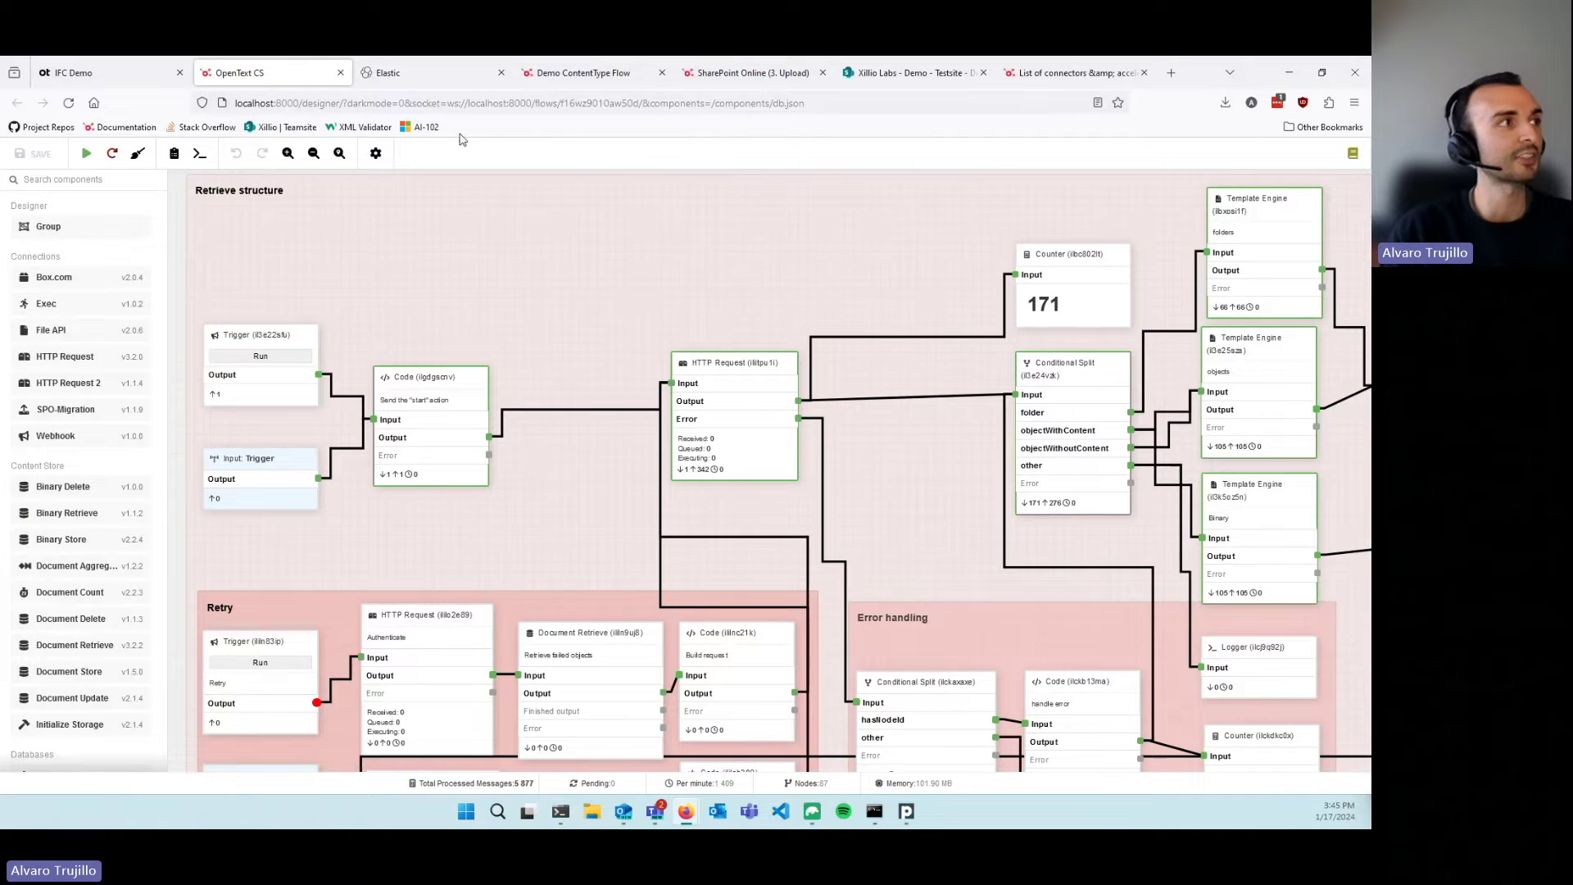
- Return to the Kibana dashboard and review the Content Activity Timeline and ContentTypes breakdown
{"action": "left_click", "coordinate": [455, 73]}
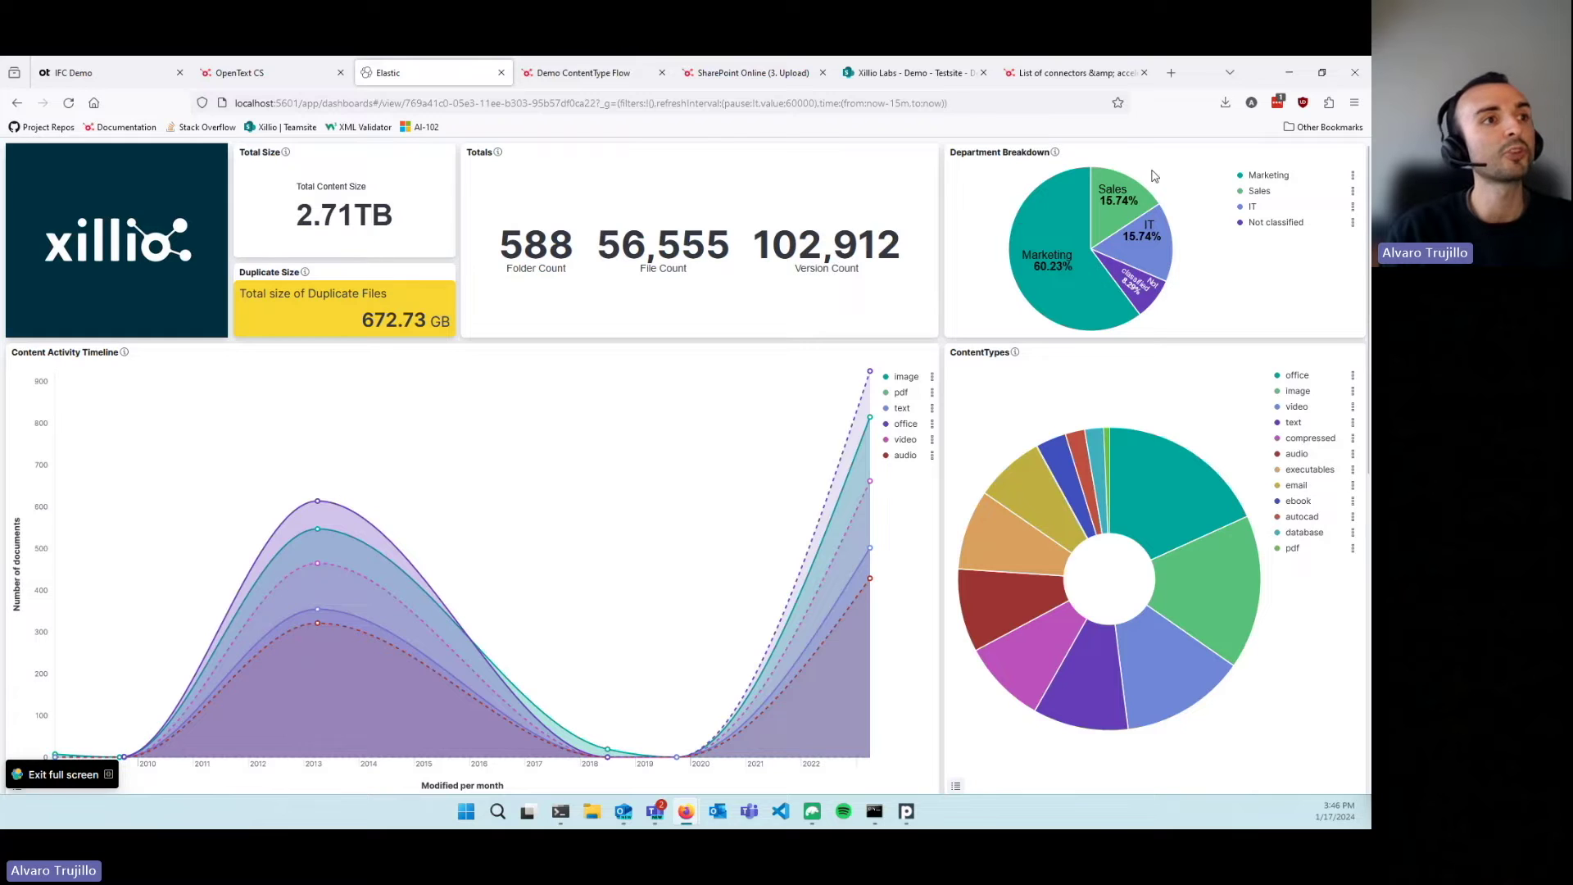
{"action": "scroll", "coordinate": [1082, 358], "scroll_direction": "down", "scroll_amount": 1}
{"action": "scroll", "coordinate": [1082, 357], "scroll_direction": "down", "scroll_amount": 1}
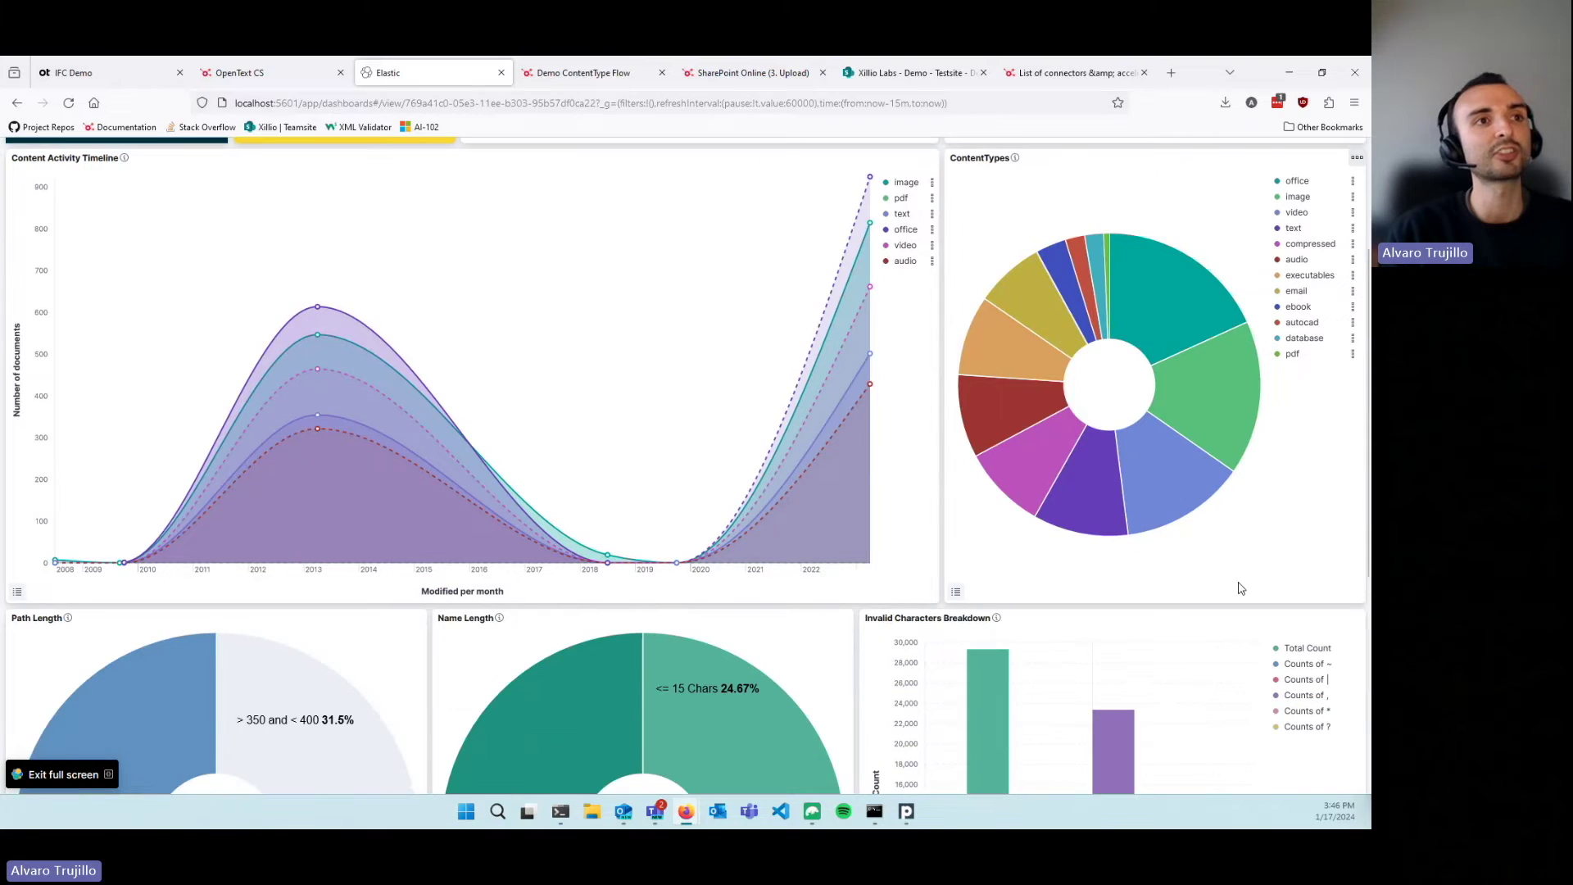
{"action": "mouse_move", "coordinate": [1155, 292]}
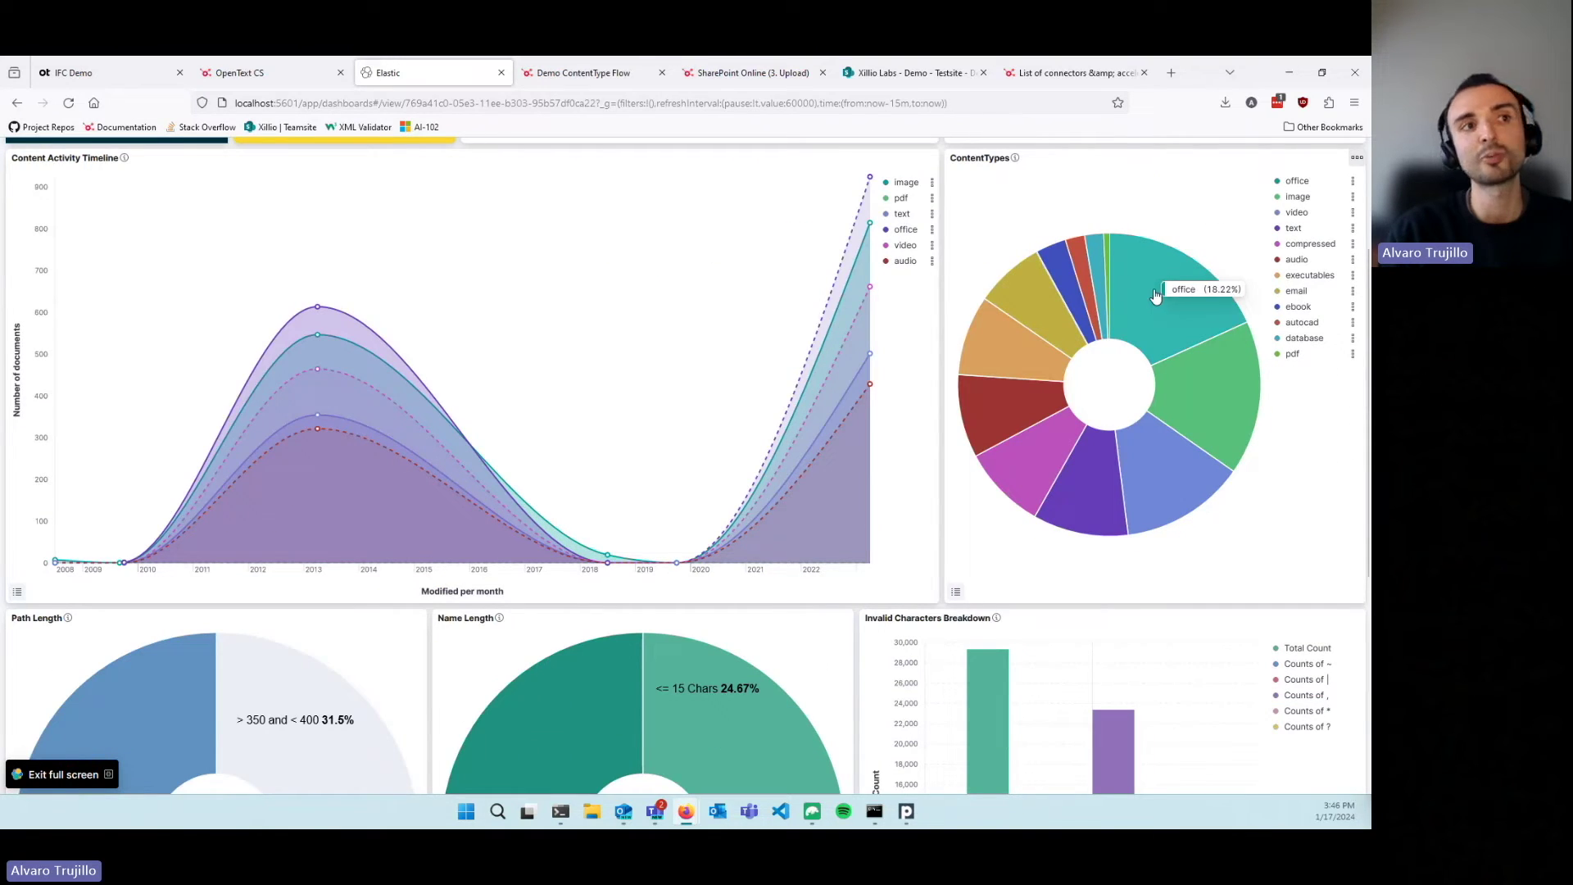
{"action": "mouse_move", "coordinate": [1187, 427]}
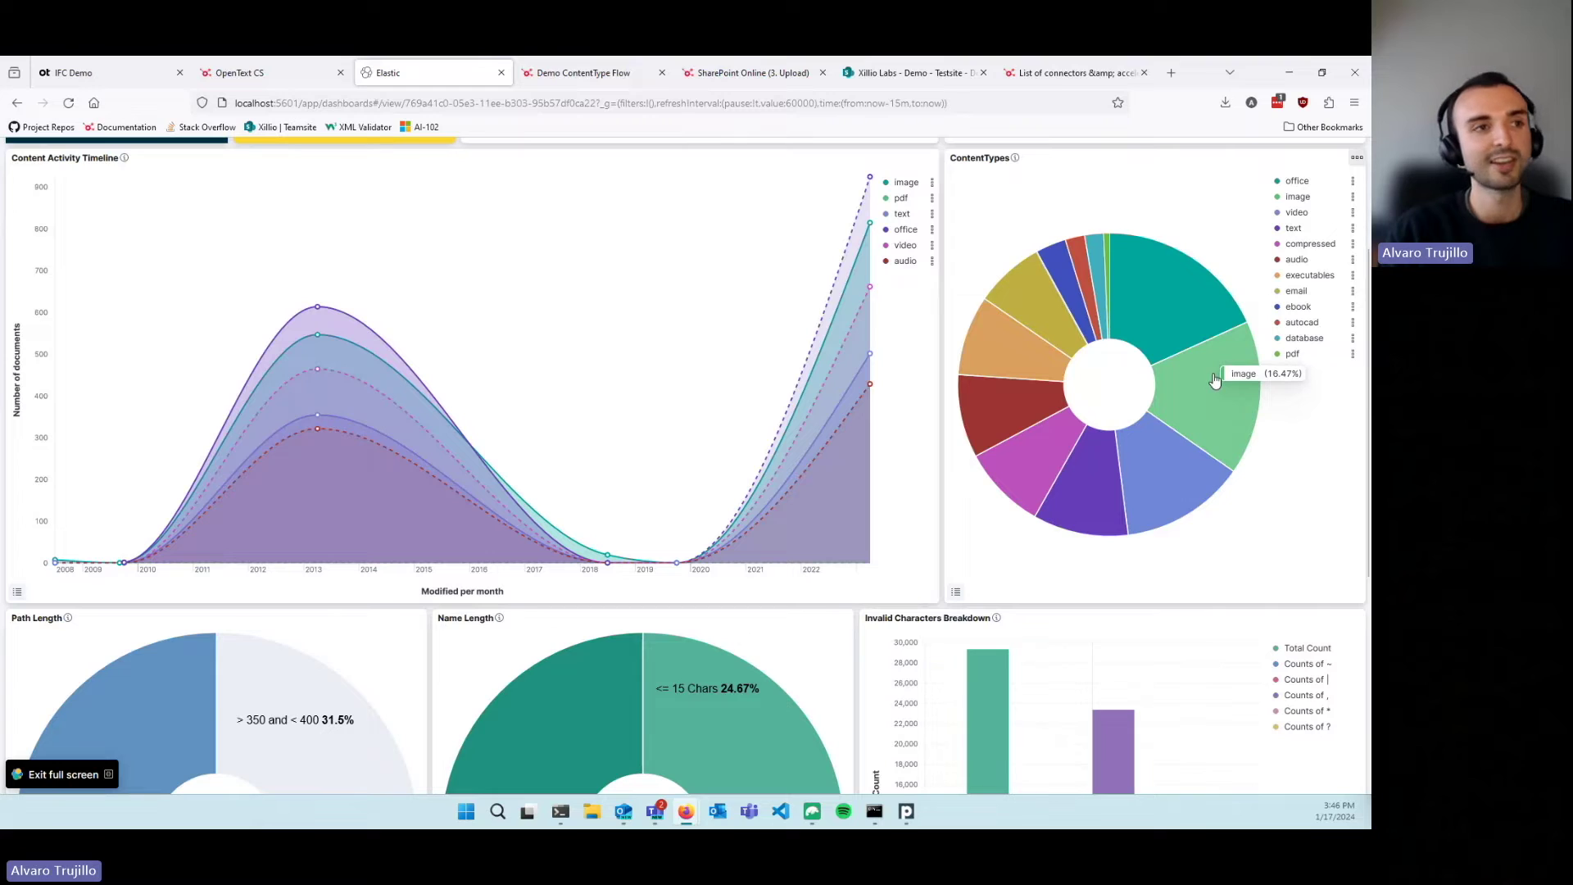
{"action": "mouse_move", "coordinate": [1085, 476]}
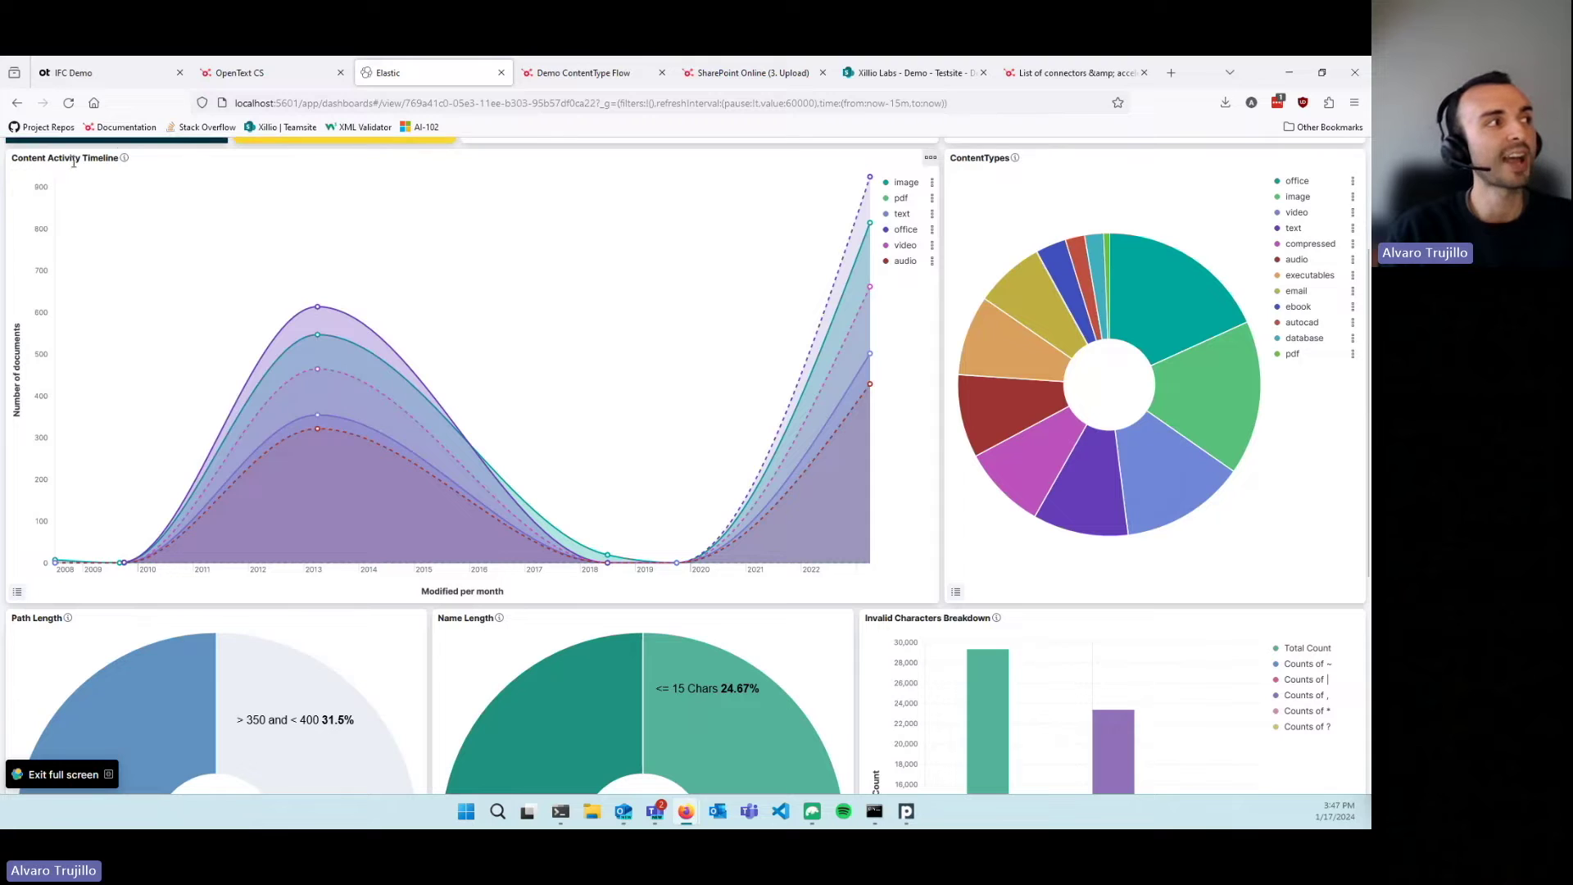
{"action": "mouse_move", "coordinate": [126, 158]}
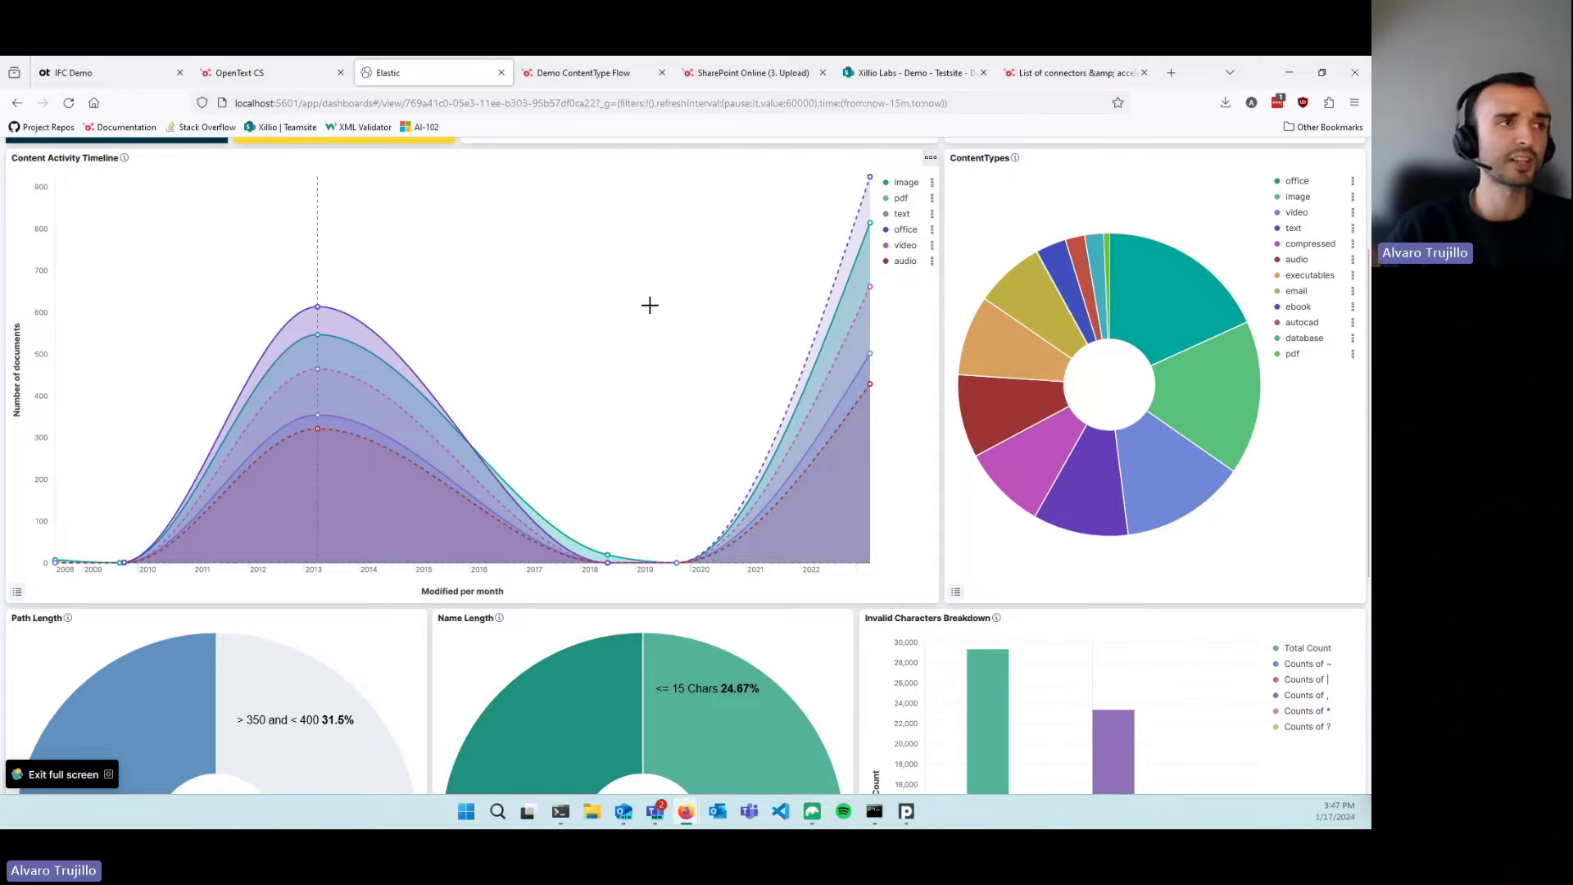
- Scroll through the dashboard to the Path Length, Name Length and Invalid Characters Breakdown charts
{"action": "scroll", "coordinate": [696, 334], "scroll_direction": "up", "scroll_amount": 1}
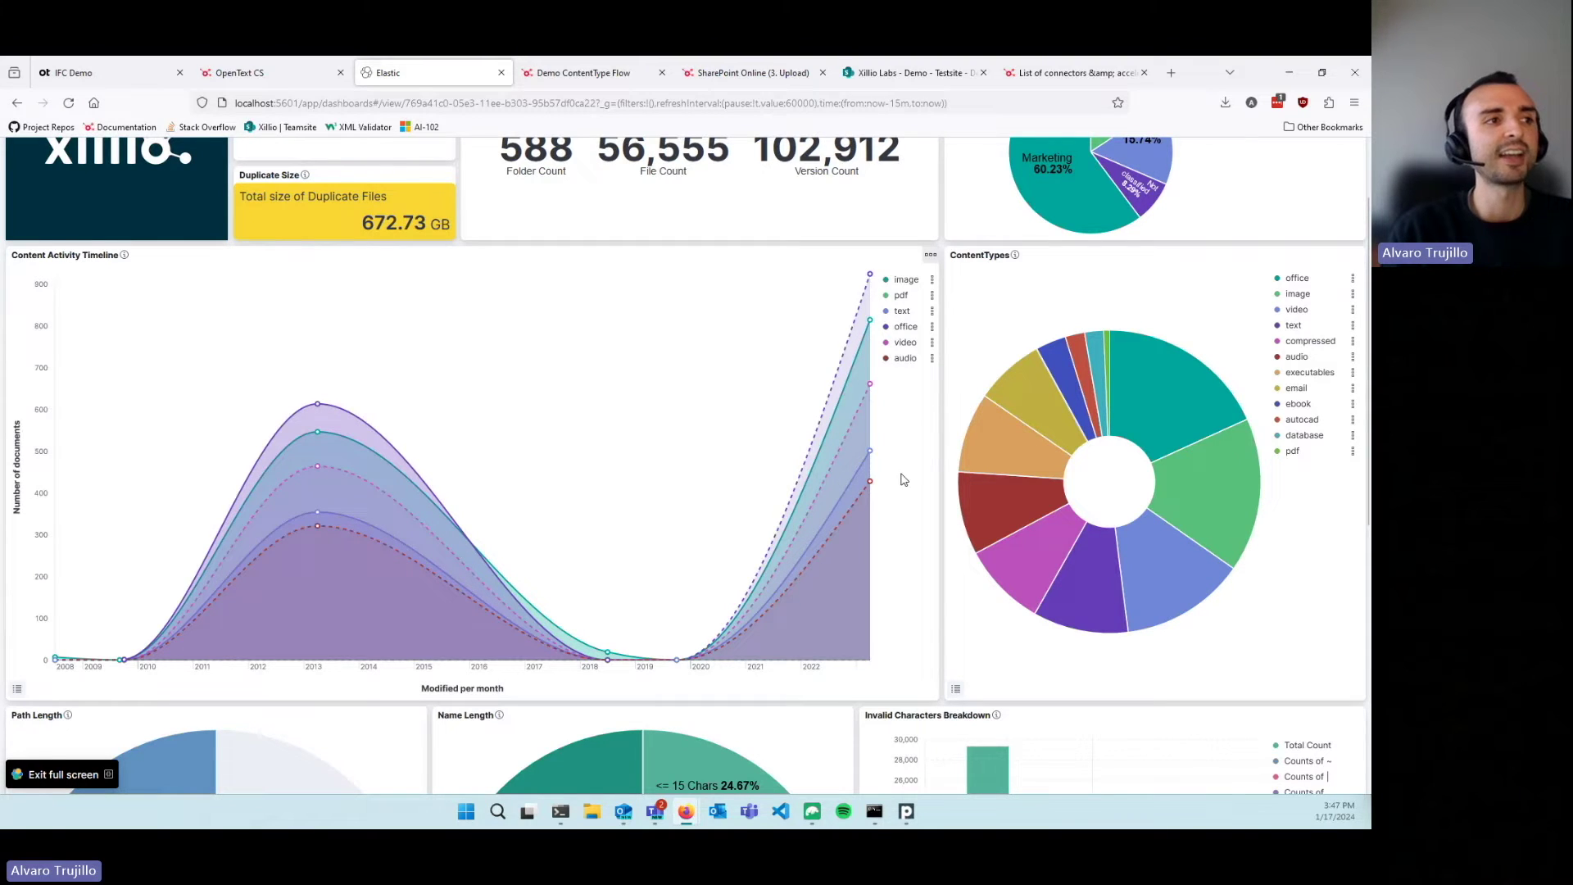
{"action": "scroll", "coordinate": [909, 476], "scroll_direction": "down", "scroll_amount": 1}
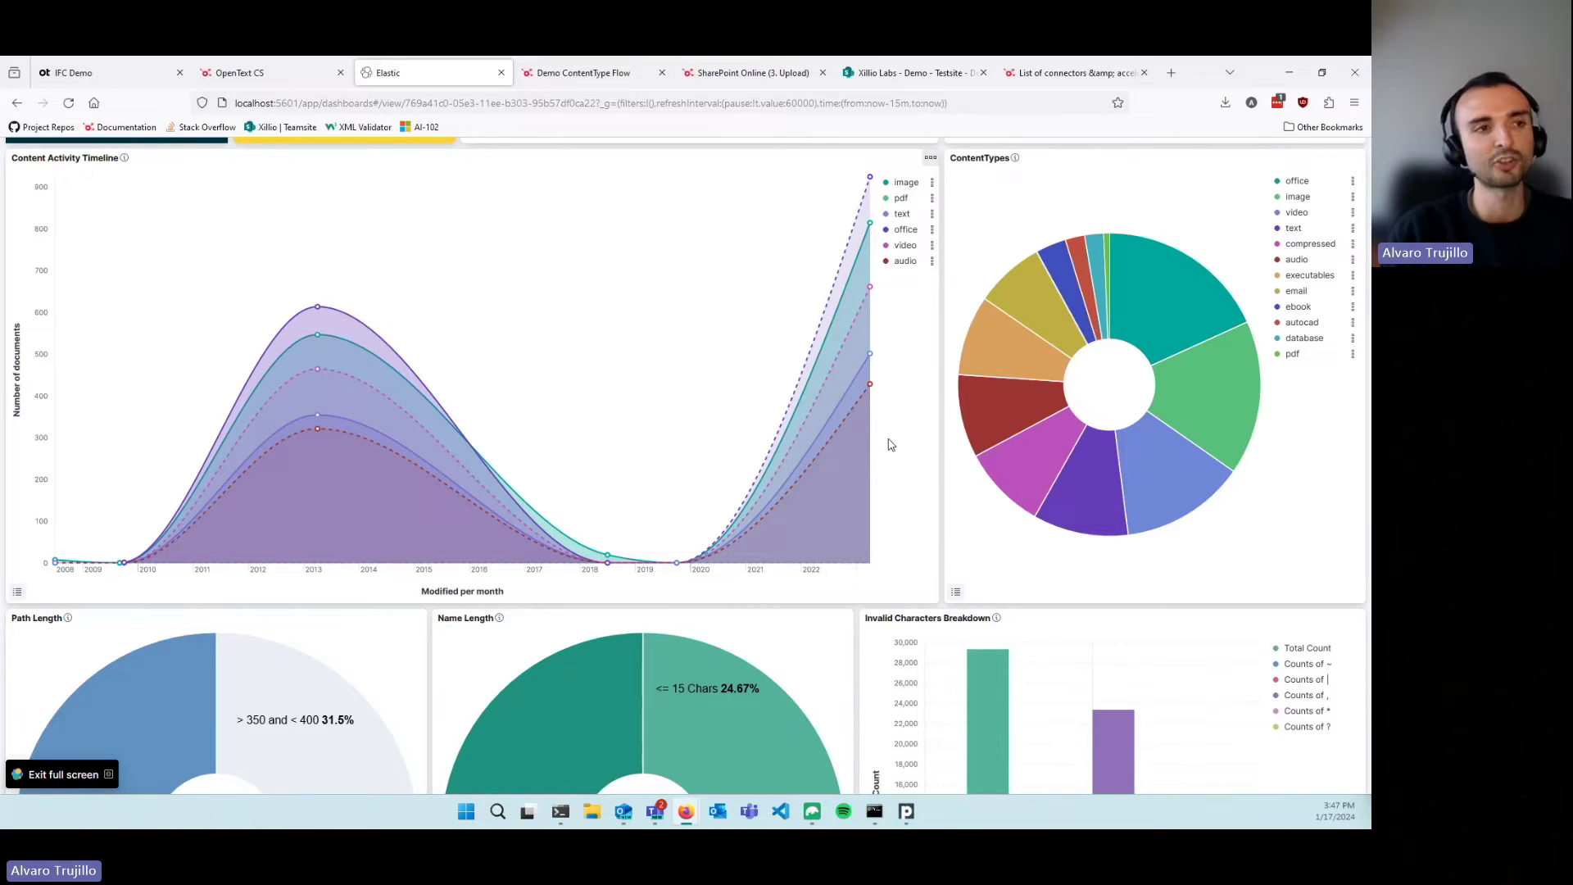
{"action": "scroll", "coordinate": [807, 467], "scroll_direction": "up", "scroll_amount": 1}
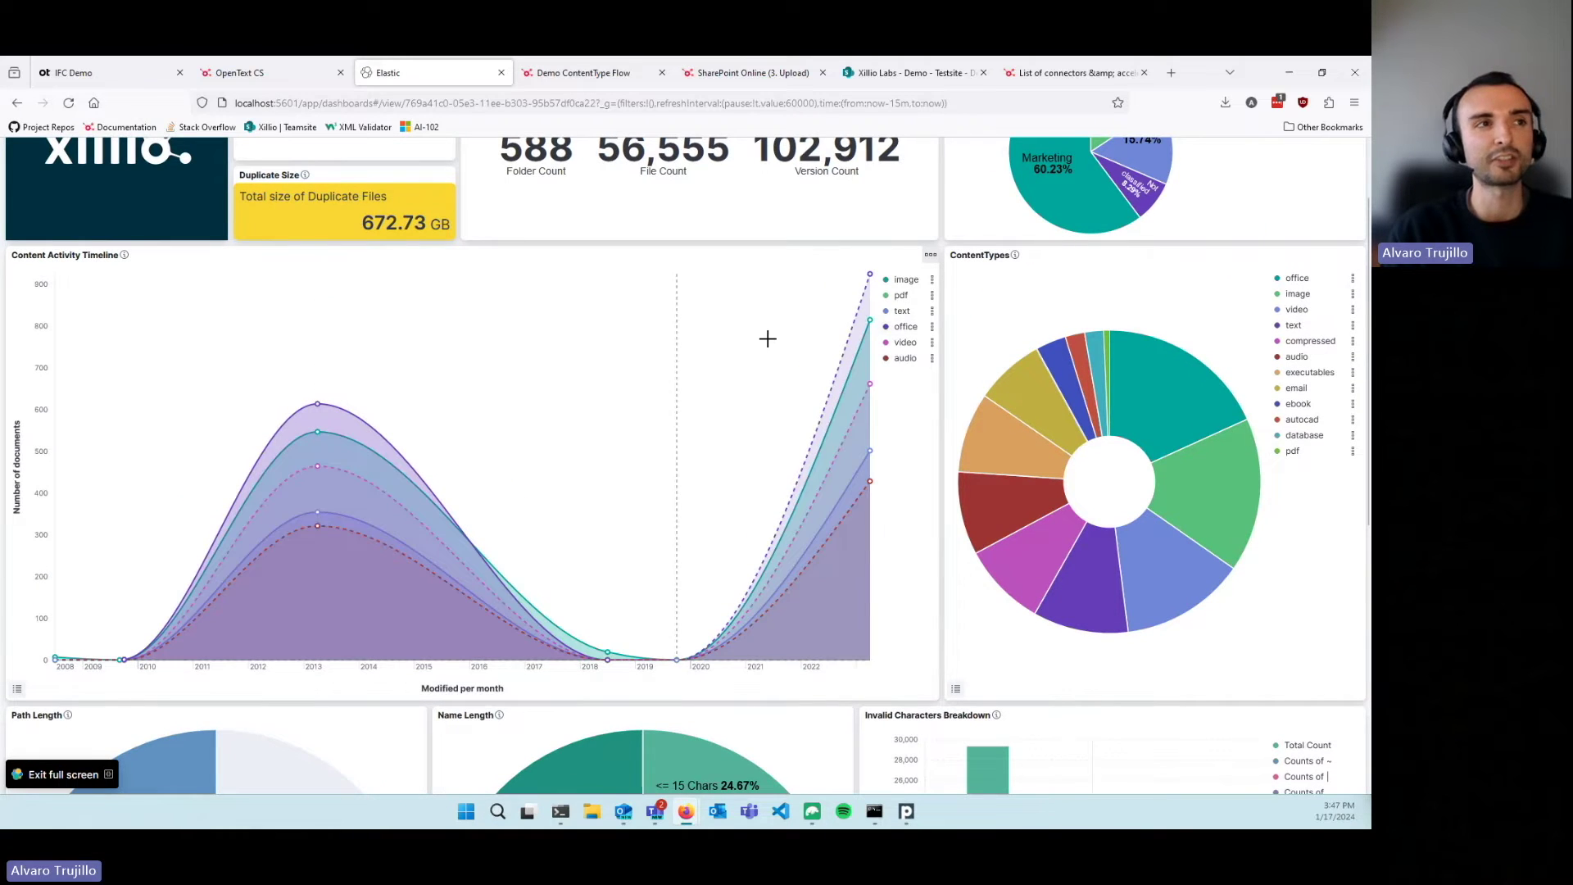
{"action": "scroll", "coordinate": [973, 328], "scroll_direction": "down", "scroll_amount": 2}
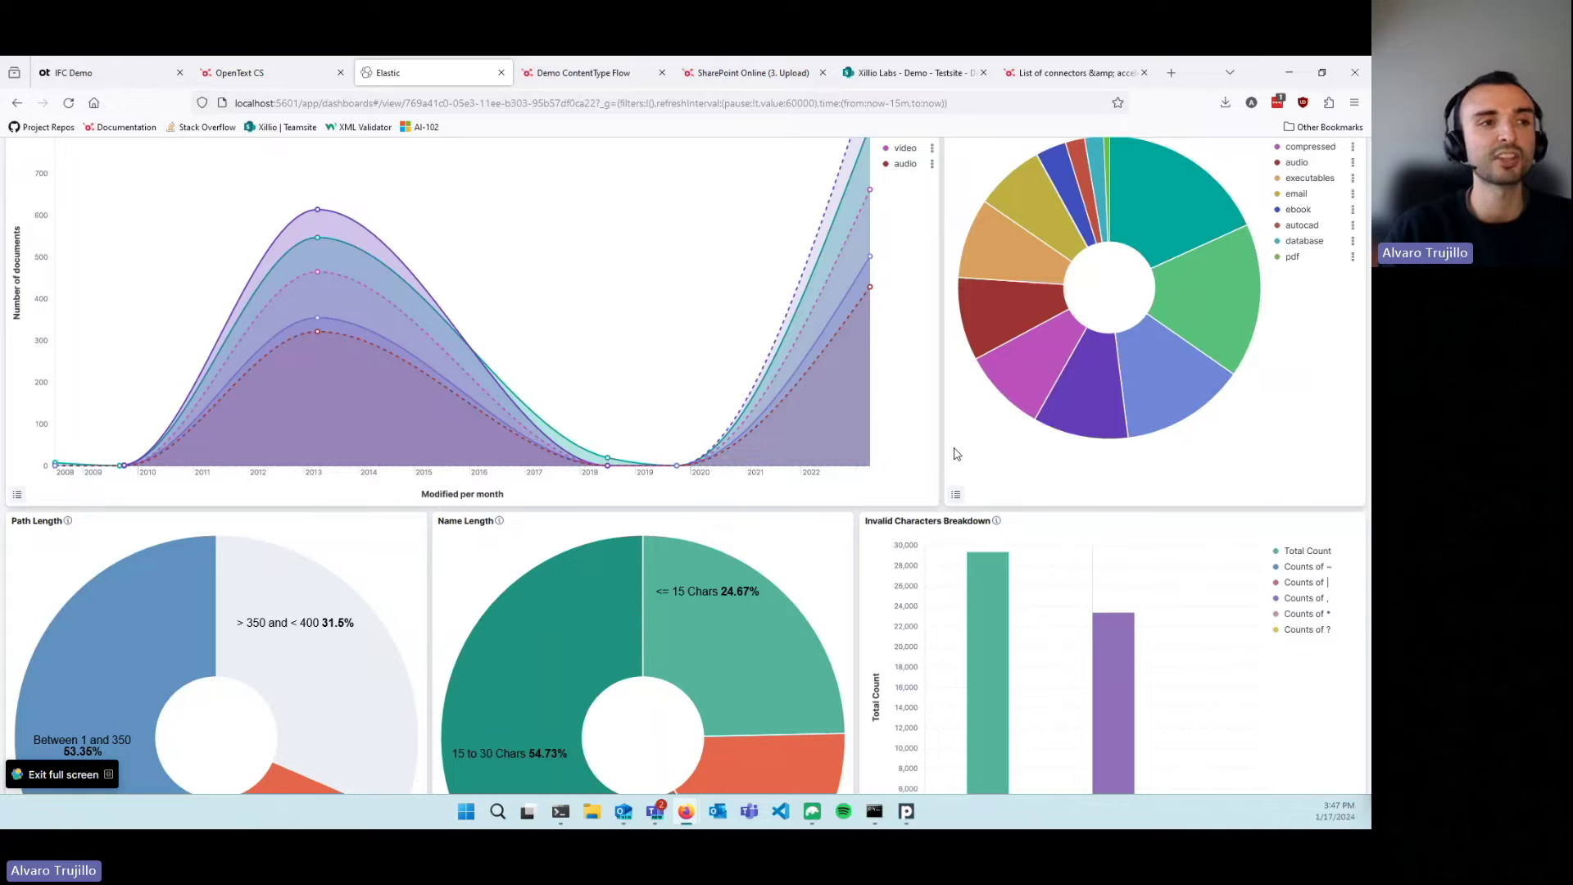
{"action": "scroll", "coordinate": [1071, 319], "scroll_direction": "down", "scroll_amount": 2}
- Scroll to the Invalid Characters table, where commas lead with 23,369 occurrences
{"action": "scroll", "coordinate": [1071, 320], "scroll_direction": "down", "scroll_amount": 1}
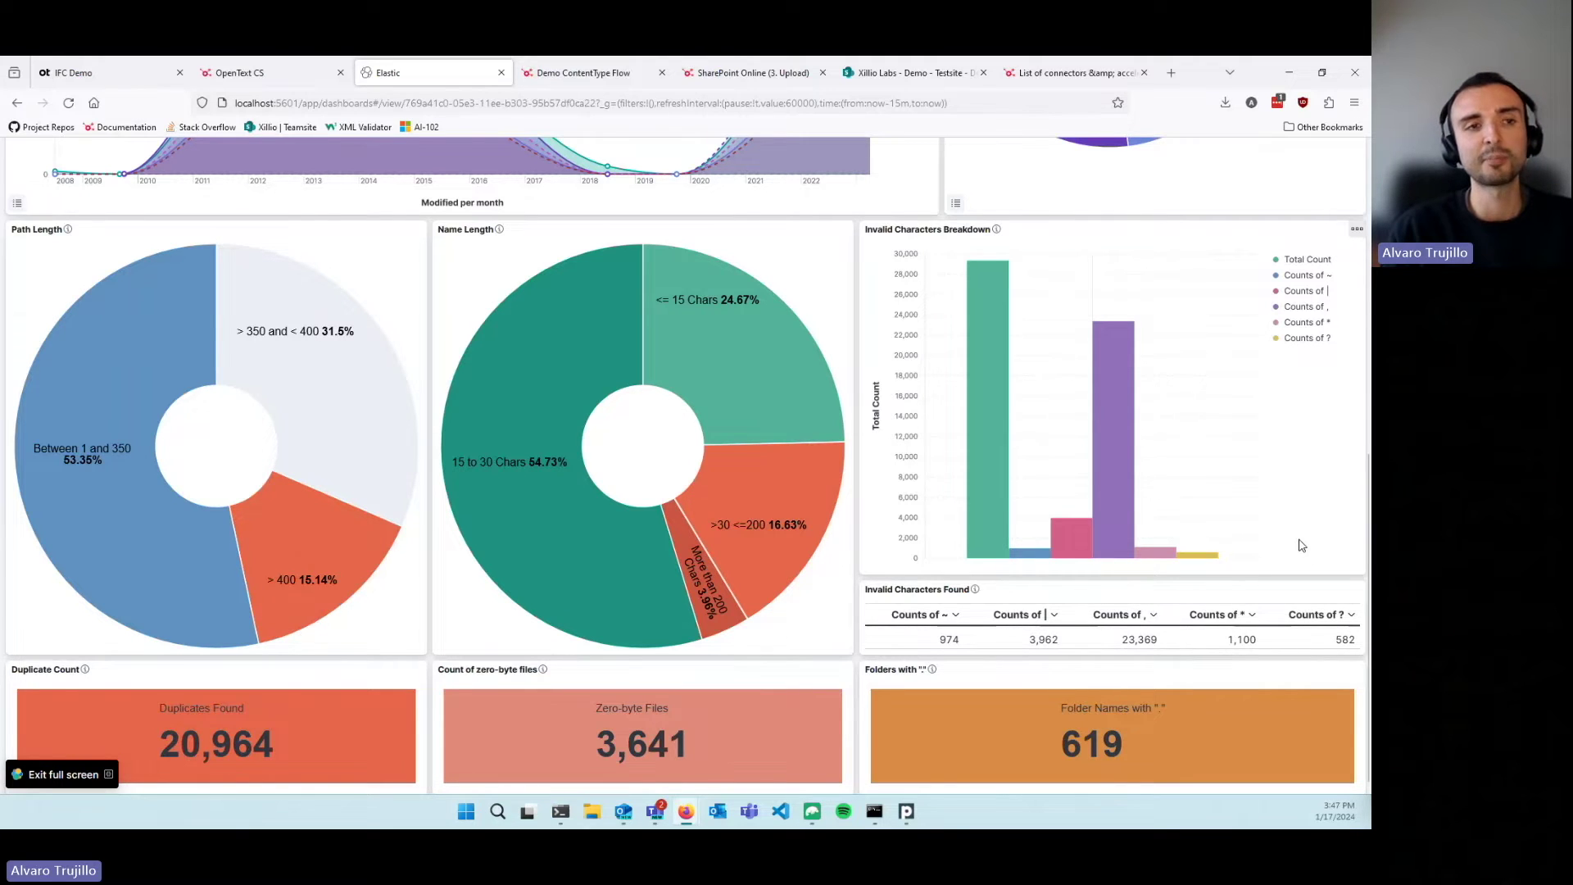
{"action": "scroll", "coordinate": [1308, 497], "scroll_direction": "down", "scroll_amount": 1}
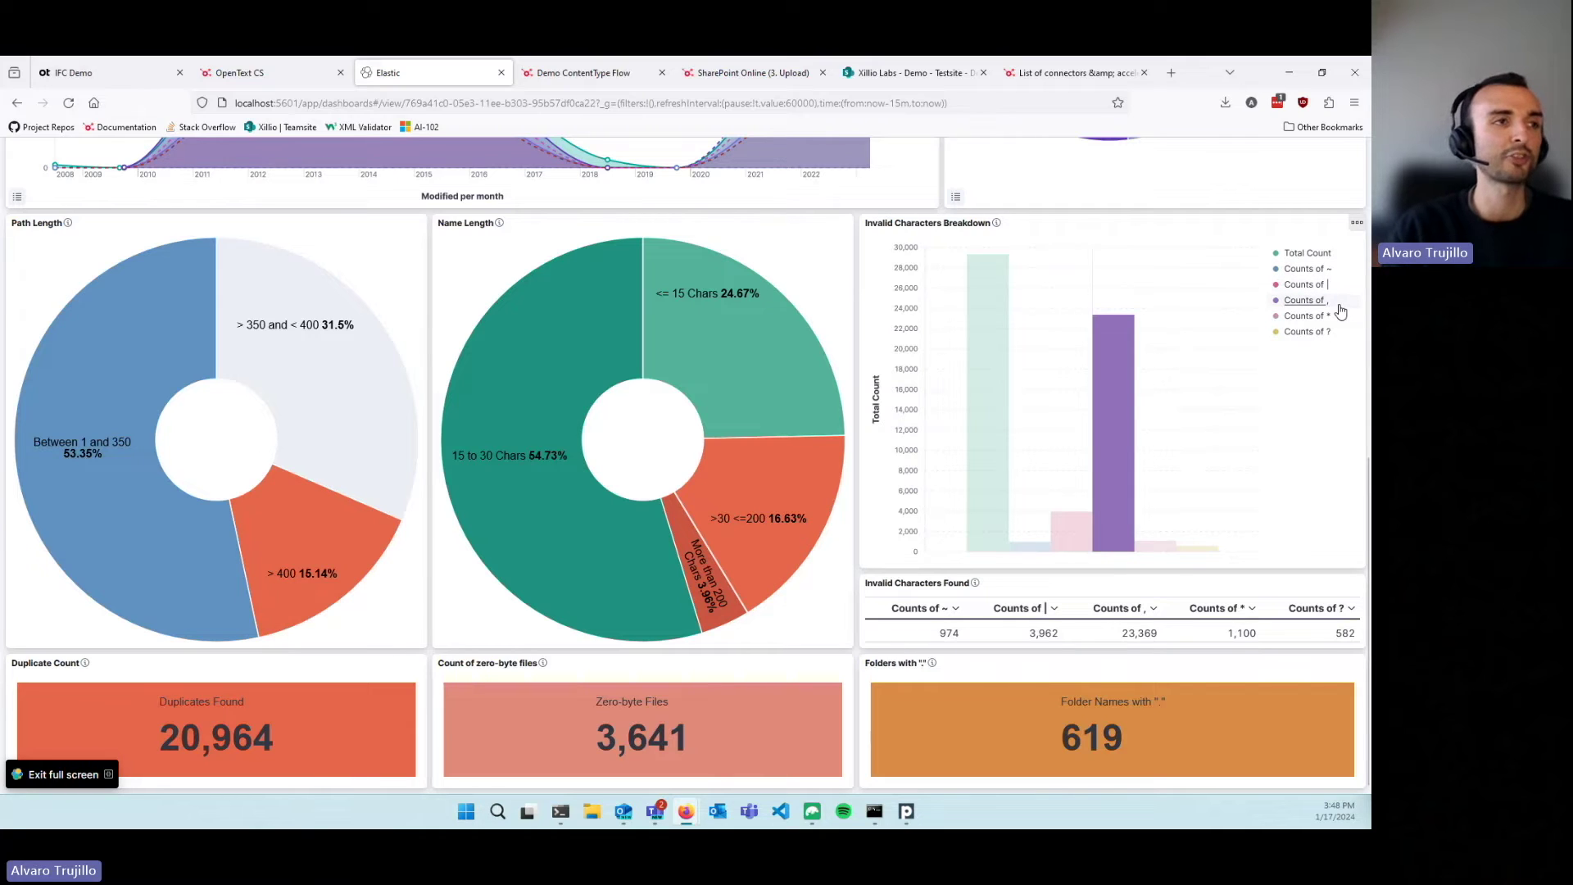
- Browse OpenText's IFC Demo into HR - Employees and an employee folder, then return to the Kibana dashboard
{"action": "left_click", "coordinate": [137, 65]}
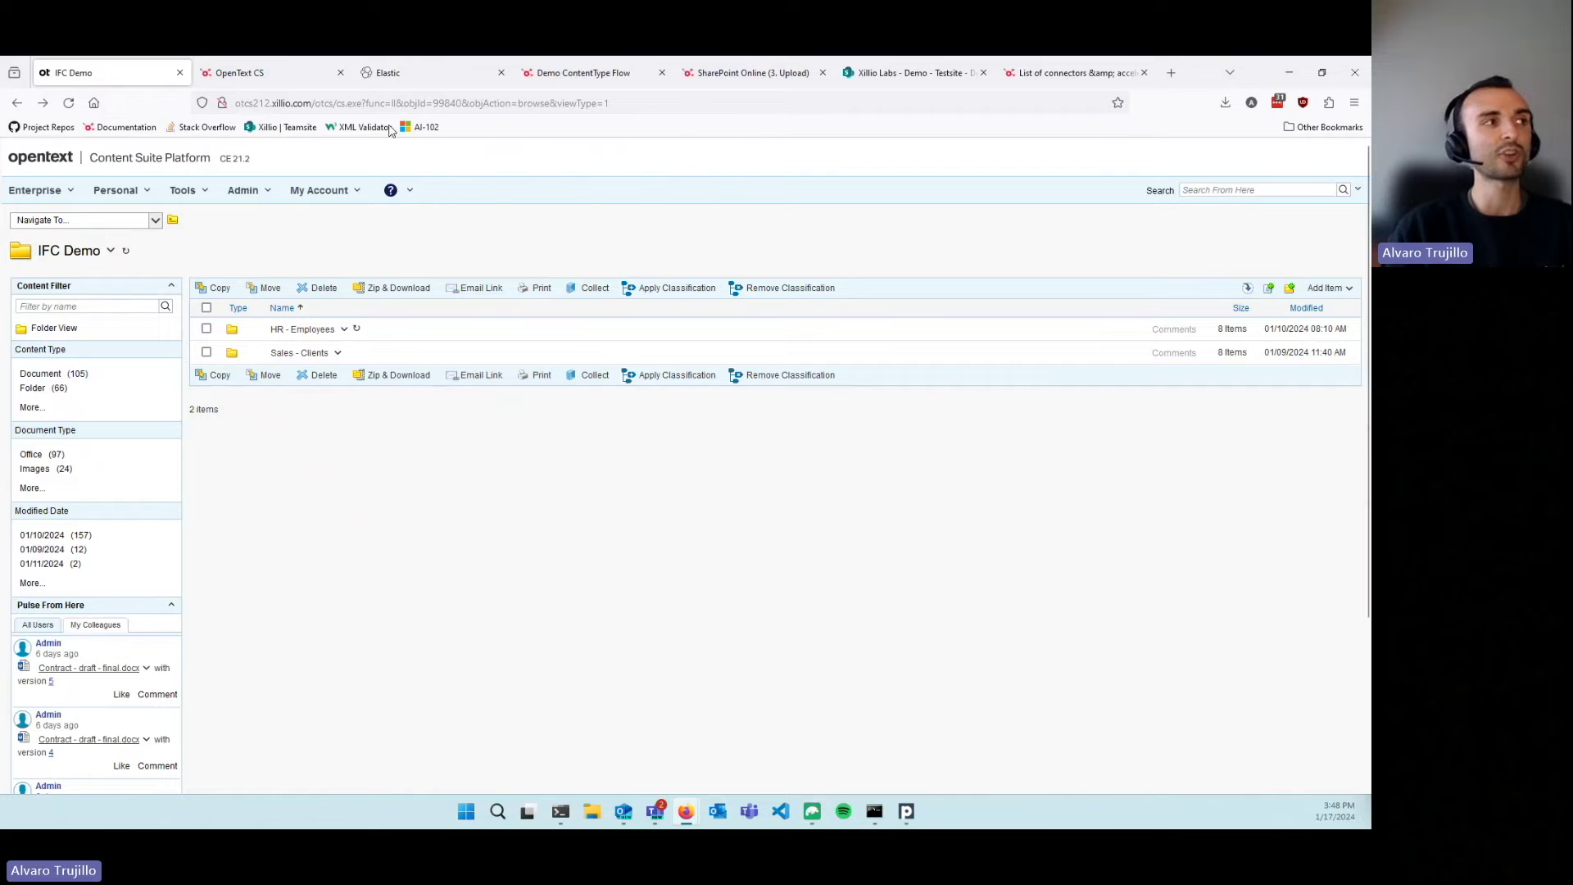
{"action": "left_click", "coordinate": [410, 76]}
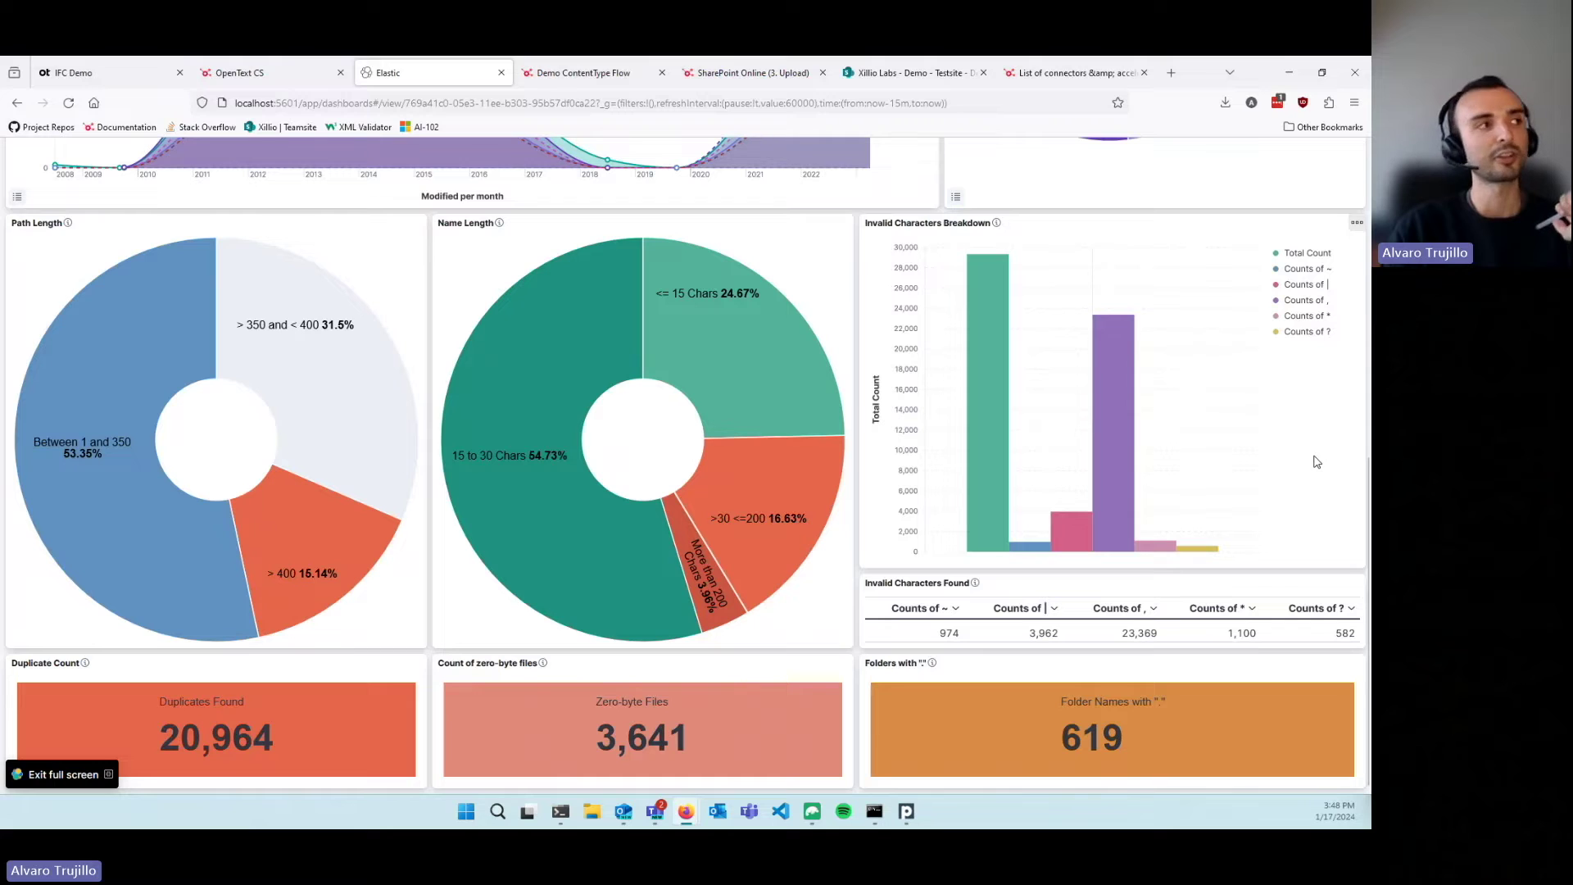
{"action": "left_click", "coordinate": [76, 76]}
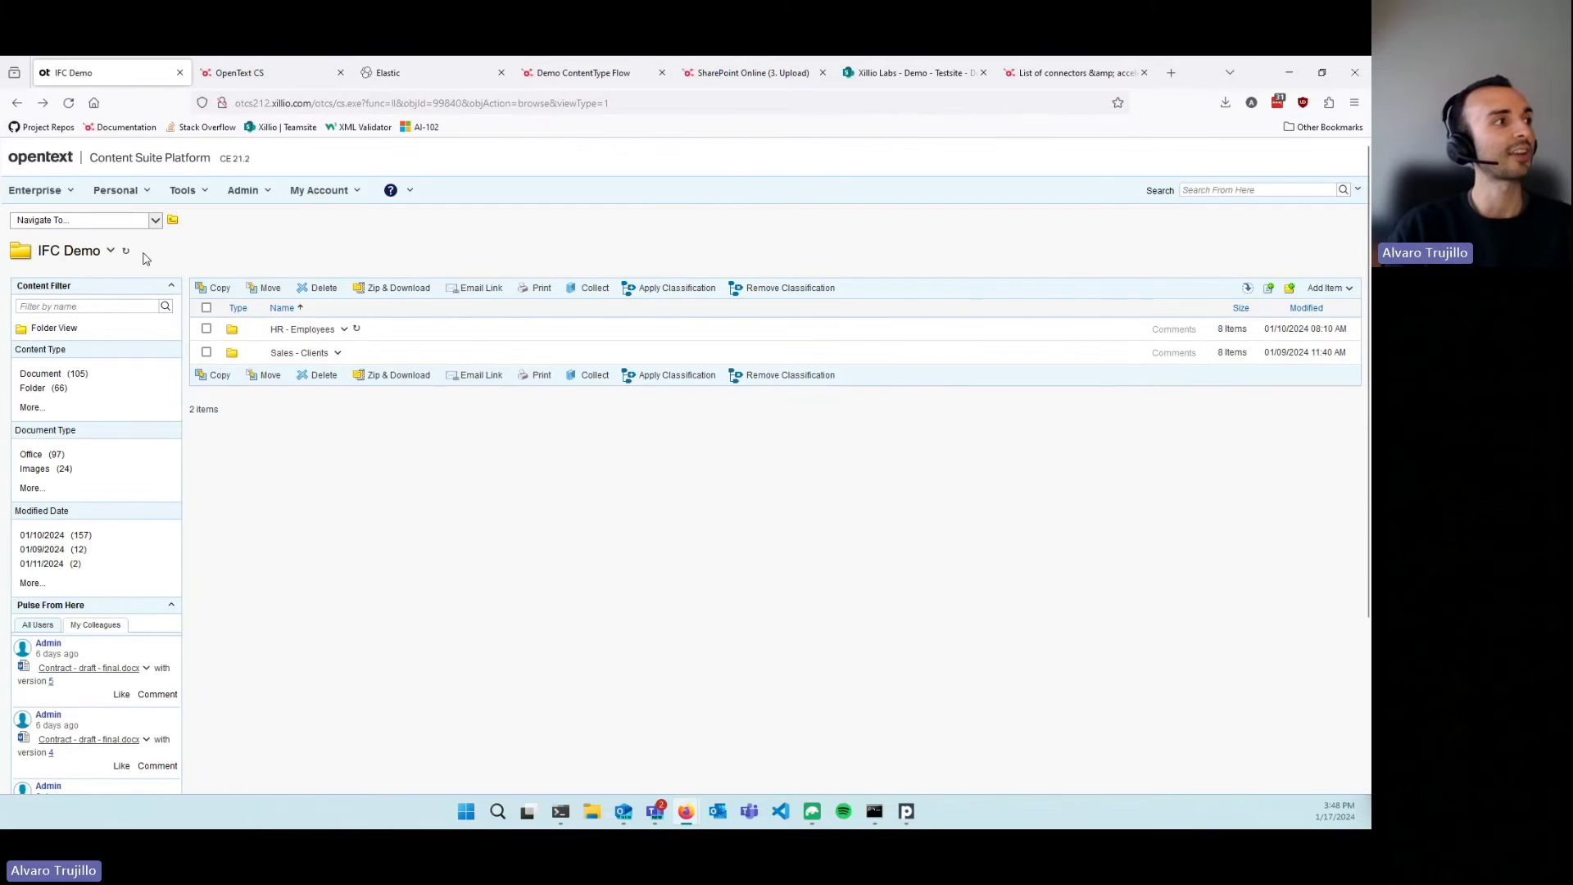
{"action": "left_click", "coordinate": [300, 332]}
{"action": "left_click", "coordinate": [308, 354]}
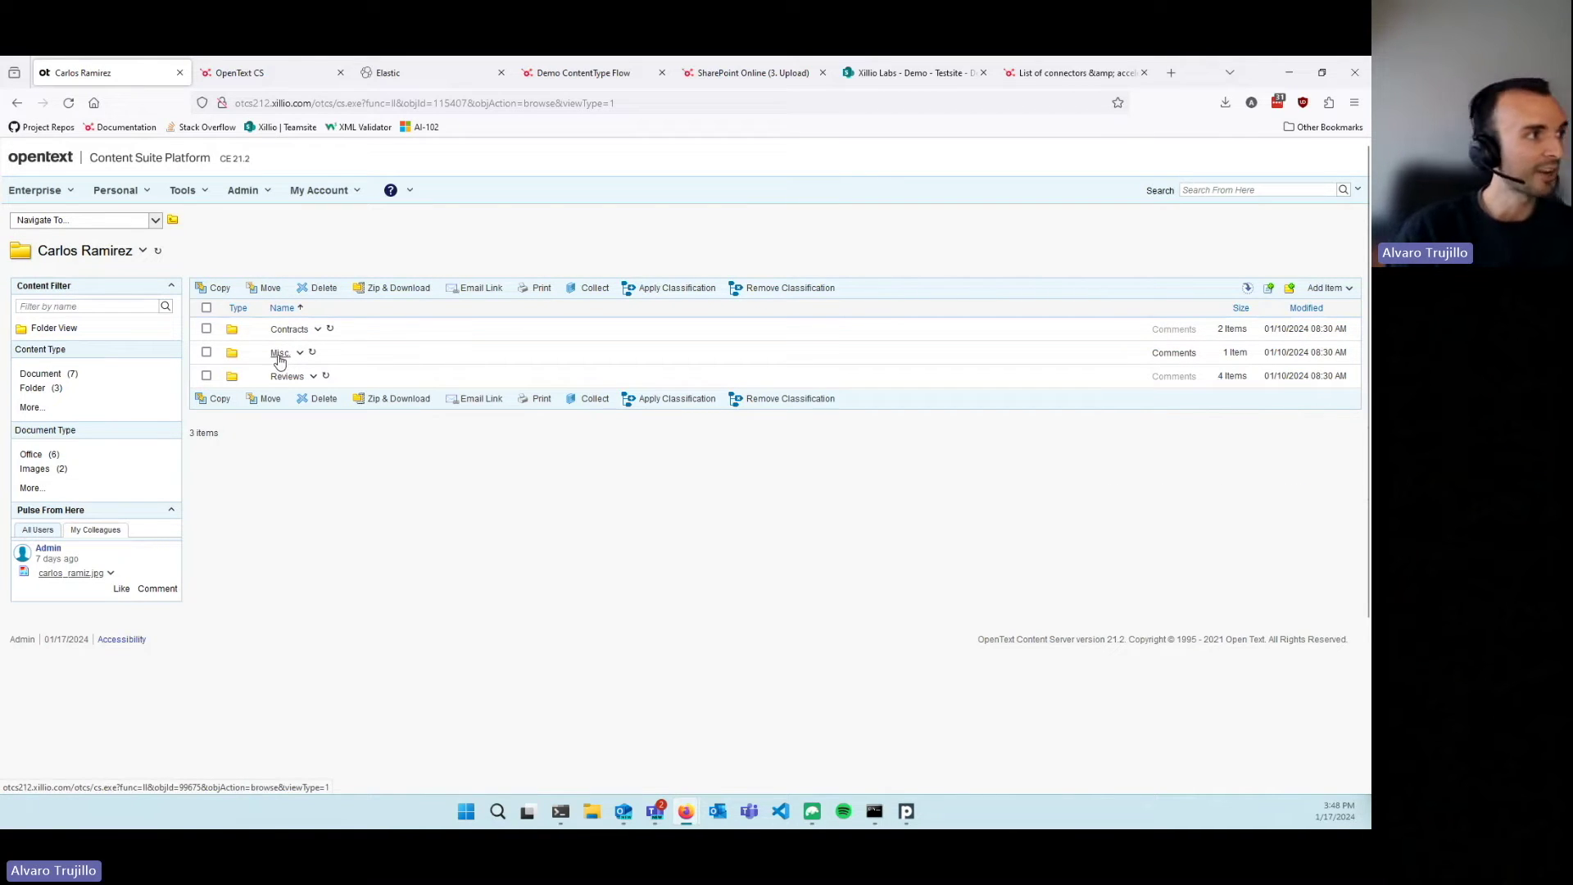
{"action": "left_click", "coordinate": [404, 72]}
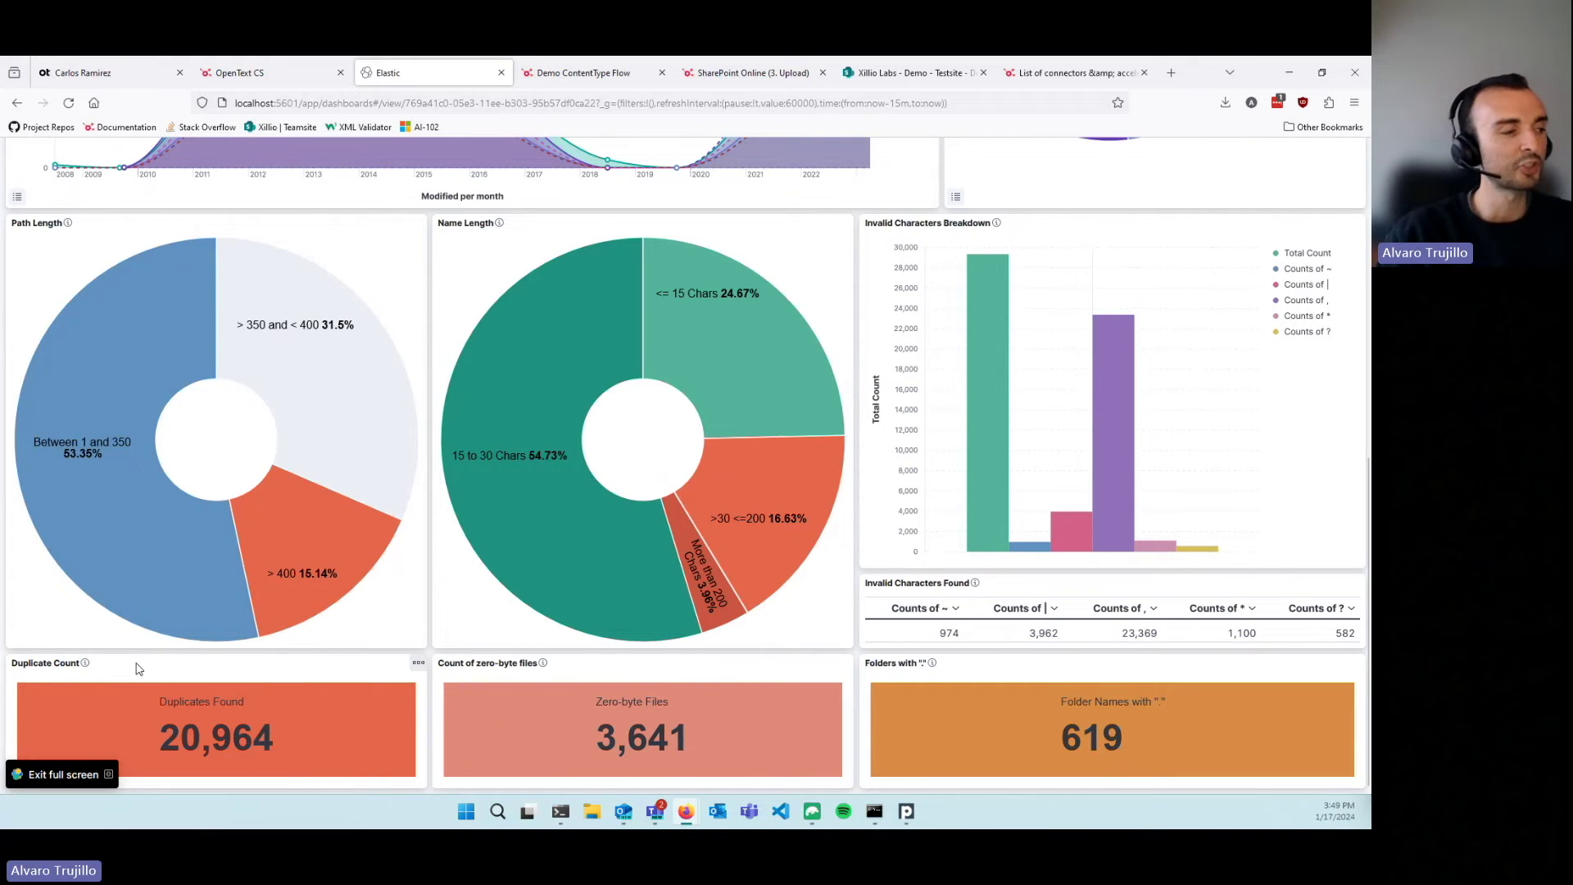
{"action": "scroll", "coordinate": [139, 669], "scroll_direction": "up", "scroll_amount": 6}
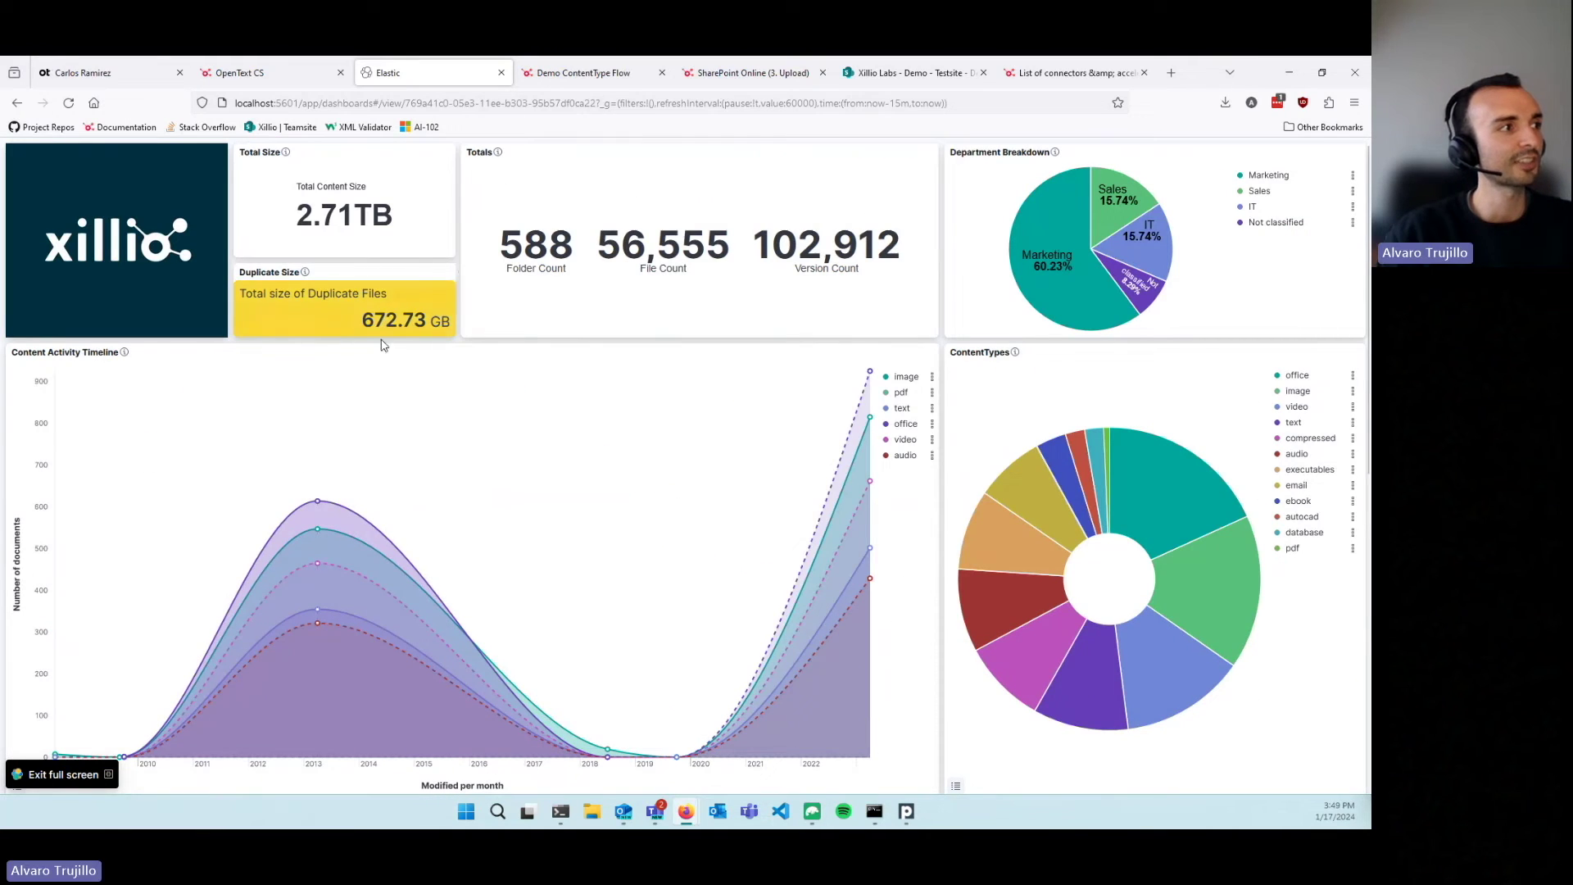
{"action": "scroll", "coordinate": [380, 344], "scroll_direction": "down", "scroll_amount": 7}
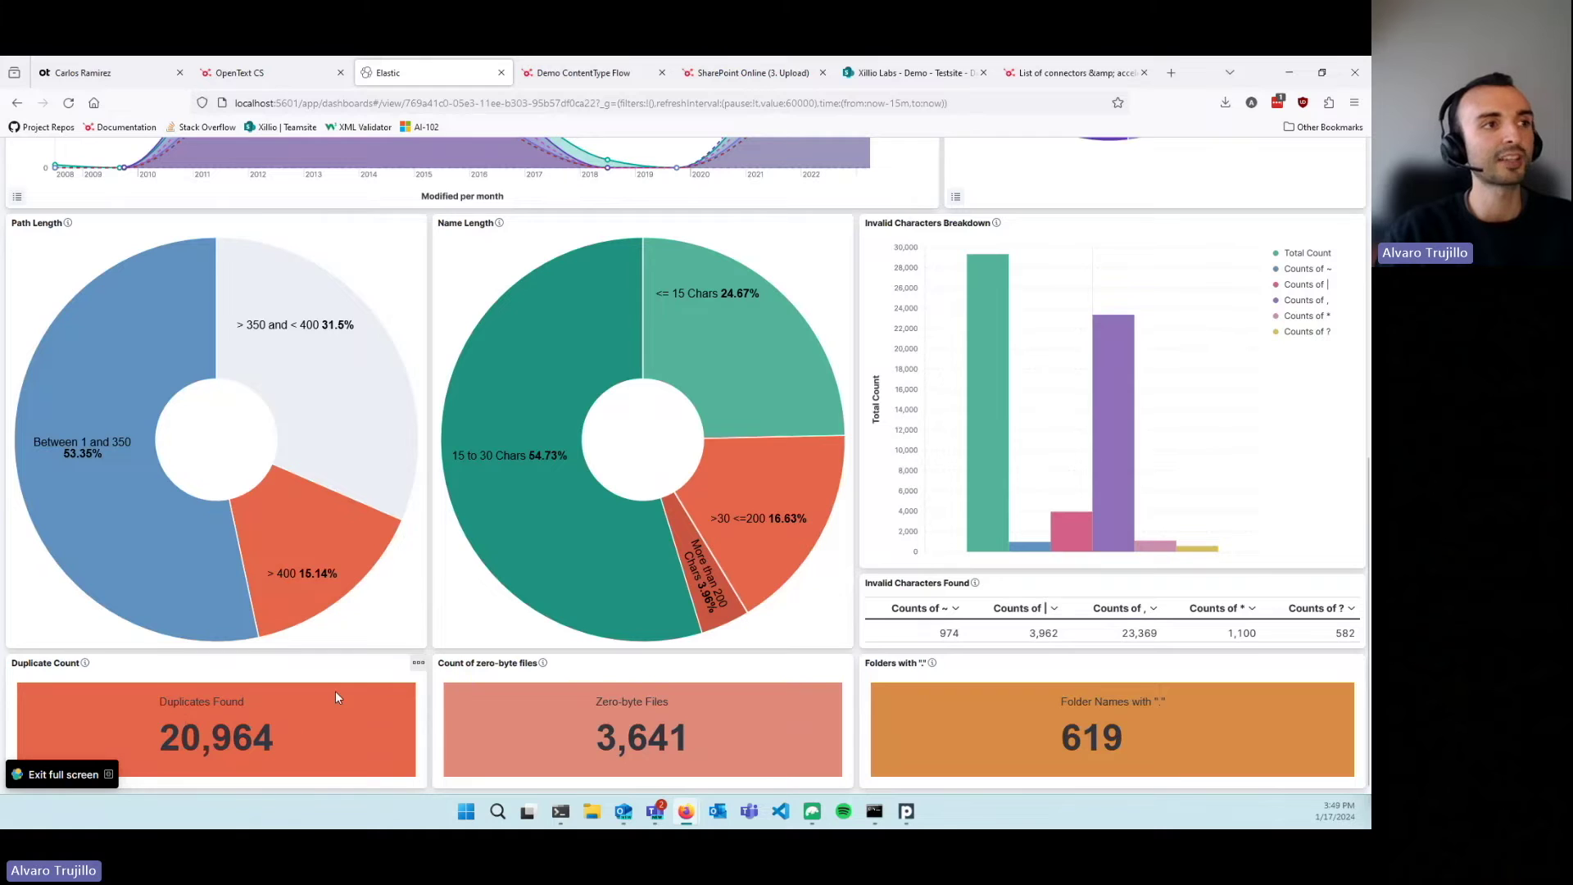
{"action": "scroll", "coordinate": [475, 385], "scroll_direction": "up", "scroll_amount": 7}
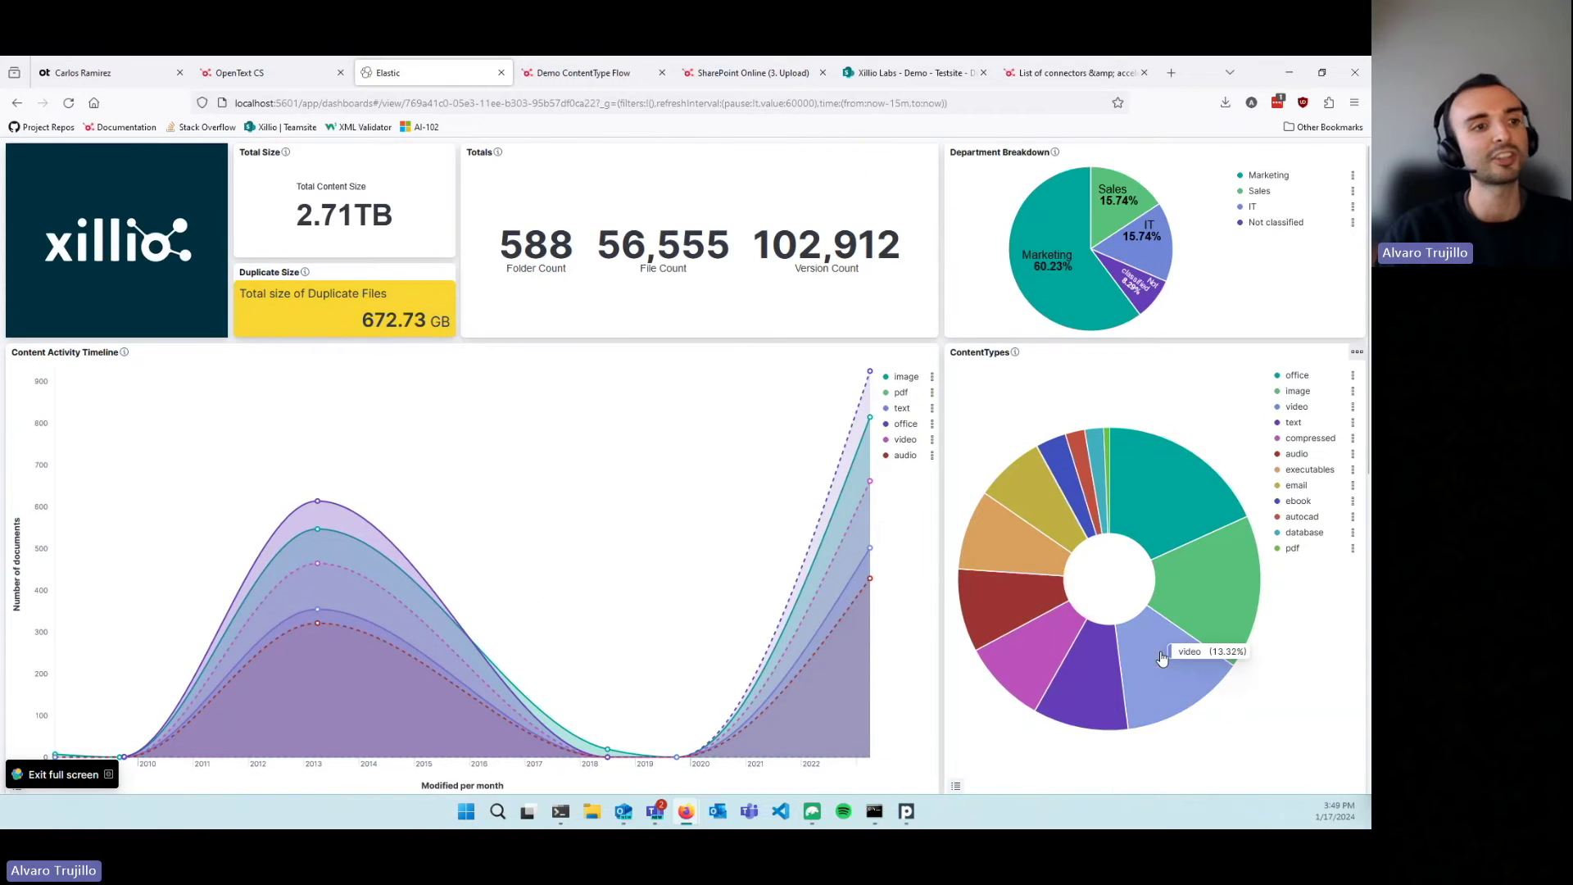
{"action": "scroll", "coordinate": [558, 507], "scroll_direction": "down", "scroll_amount": 7}
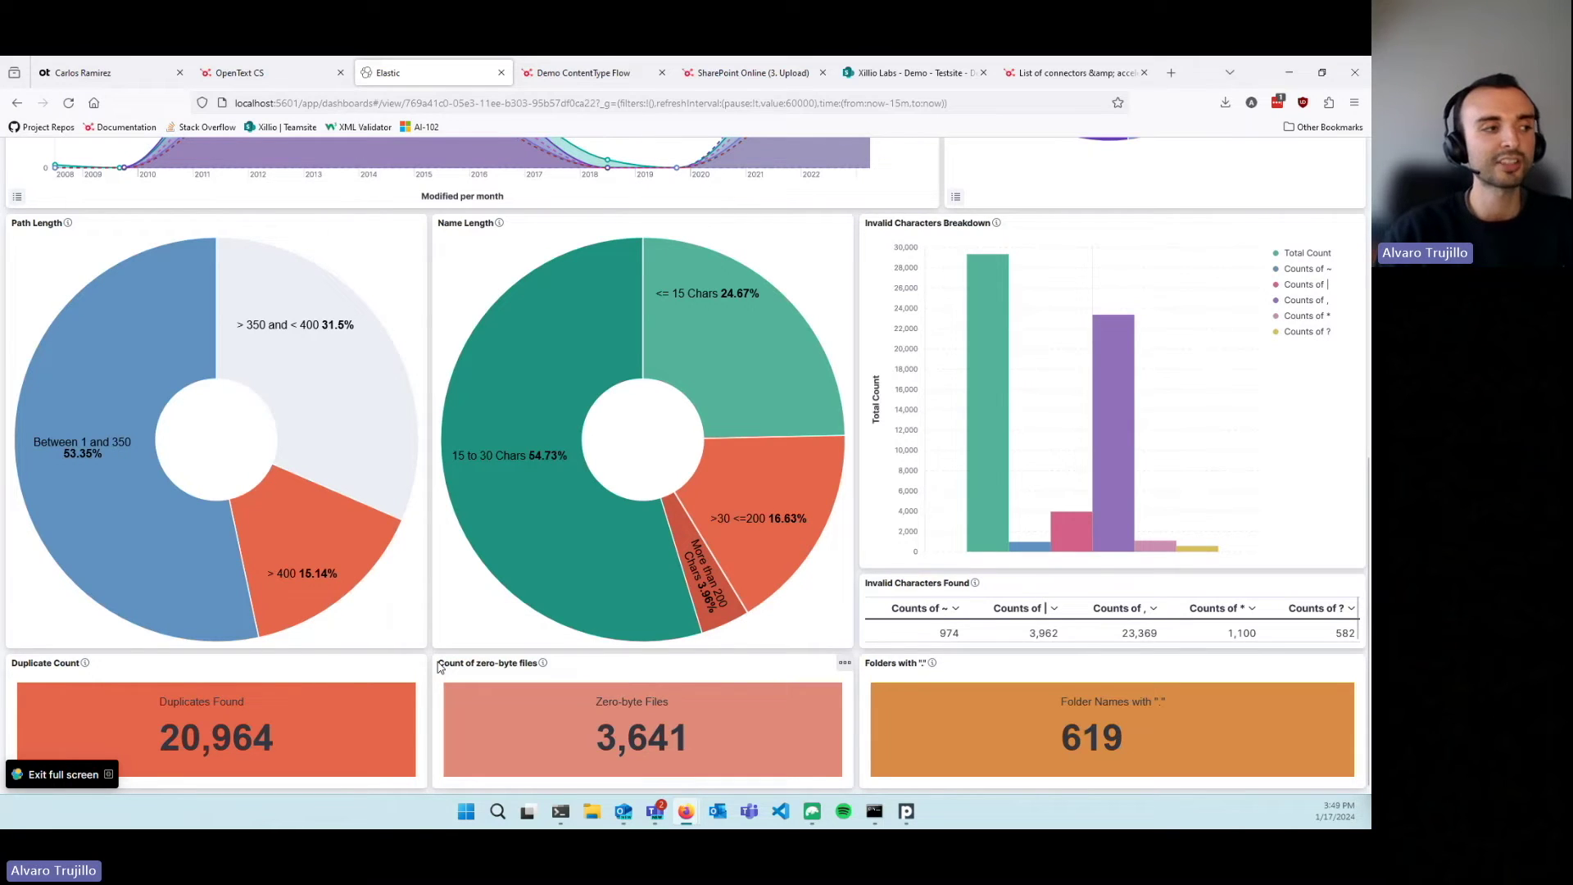
{"action": "mouse_move", "coordinate": [440, 664]}
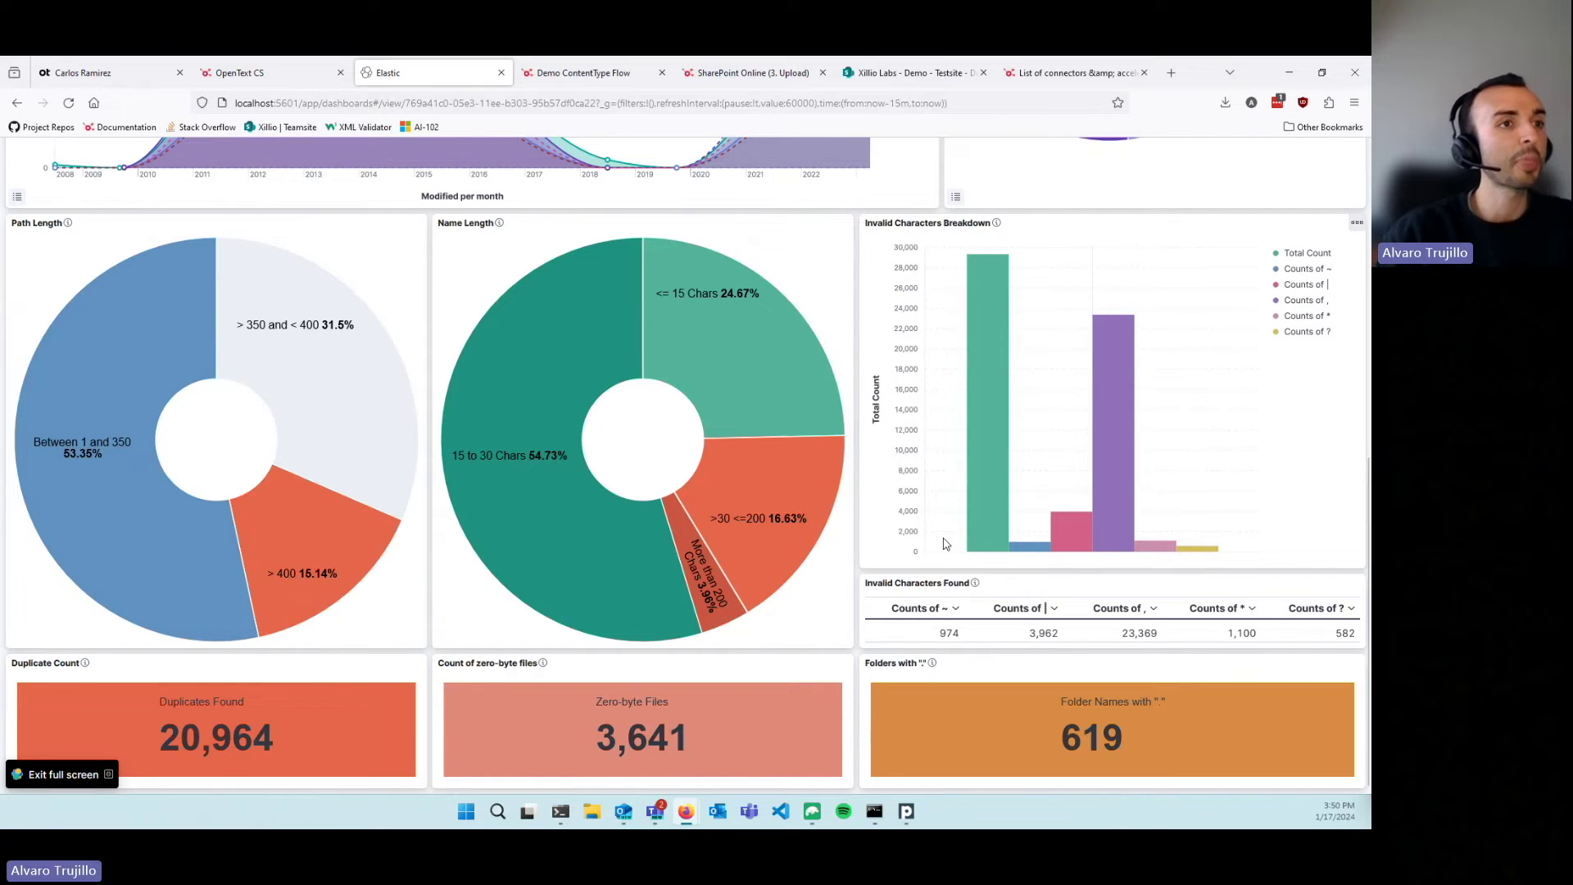
{"action": "mouse_move", "coordinate": [734, 566]}
{"action": "scroll", "coordinate": [891, 506], "scroll_direction": "up", "scroll_amount": 7}
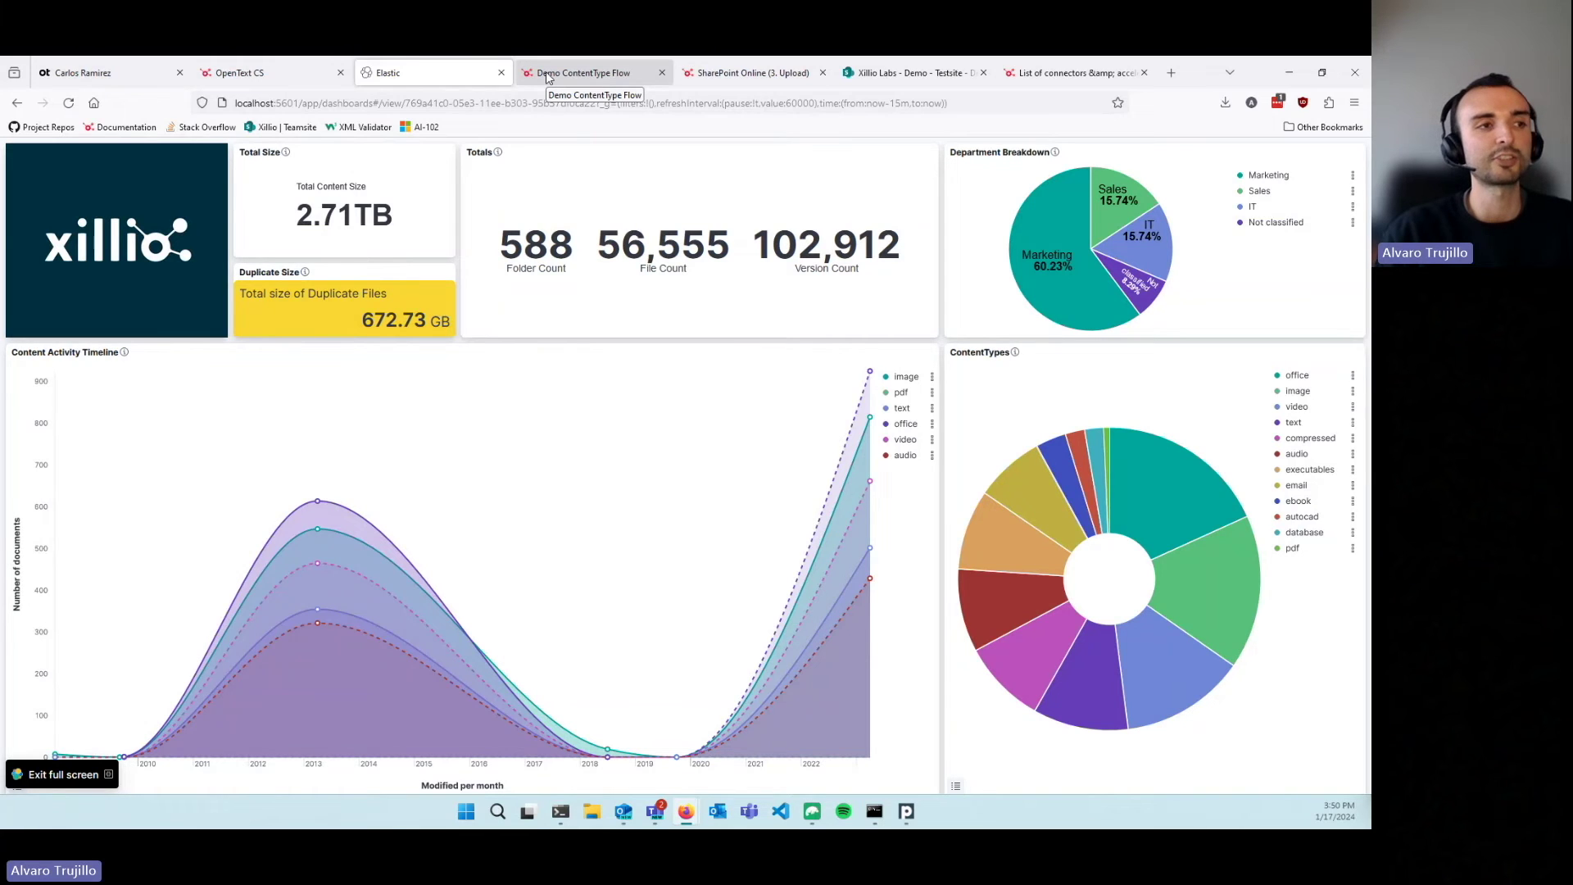
{"action": "scroll", "coordinate": [565, 234], "scroll_direction": "down", "scroll_amount": 5}
{"action": "left_click", "coordinate": [123, 76]}
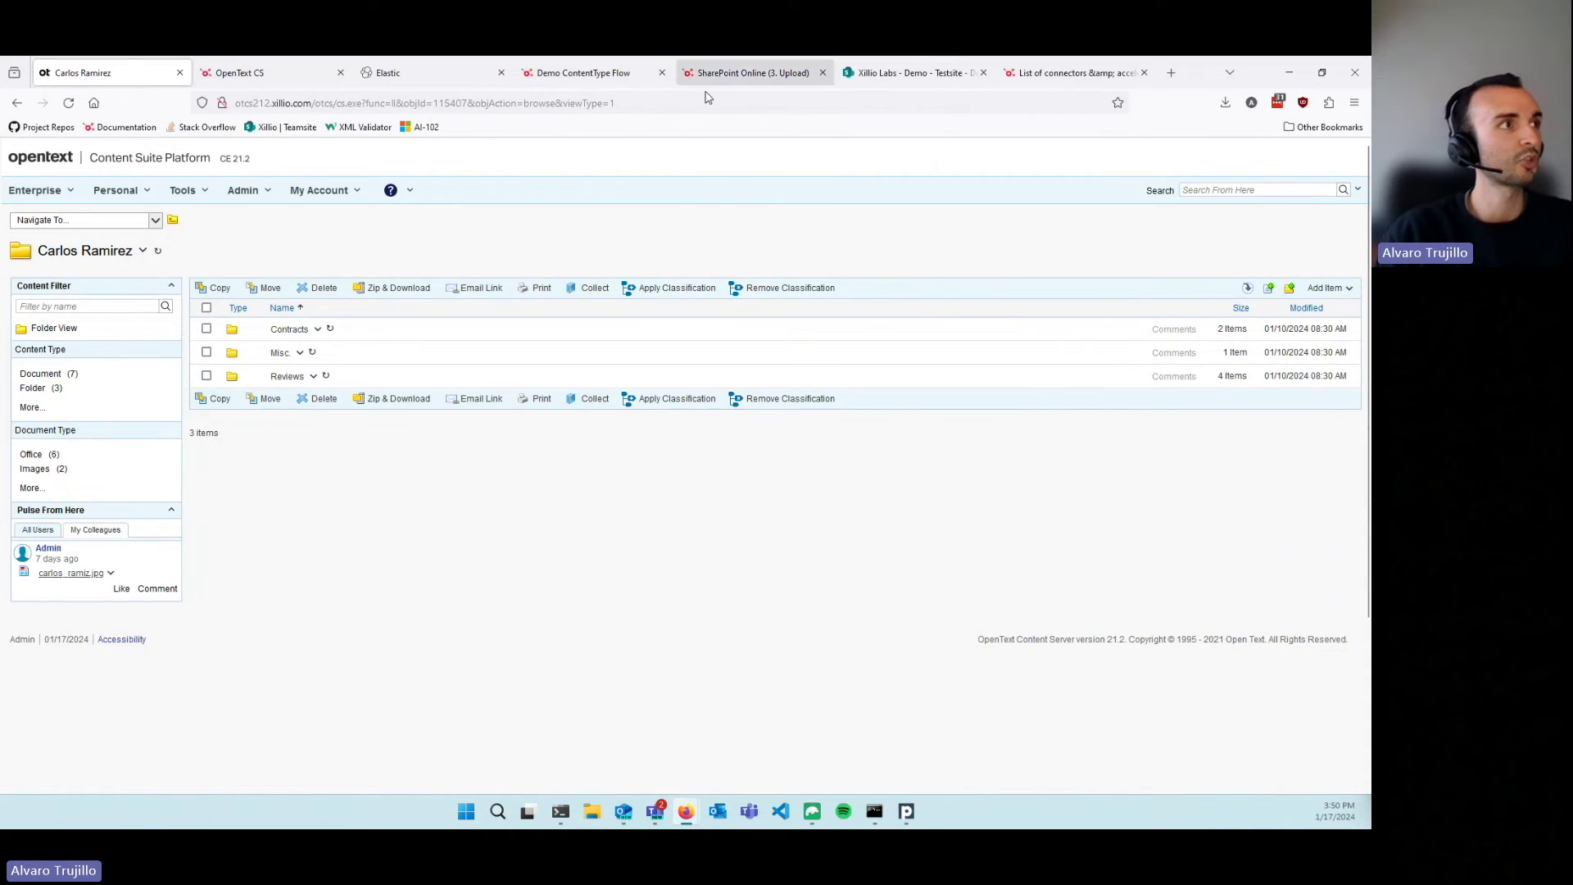
- Open the Demo ContentType Flow and select its Set Site ContentTypes and Update parentIds to Root groups
{"action": "left_click", "coordinate": [557, 75]}
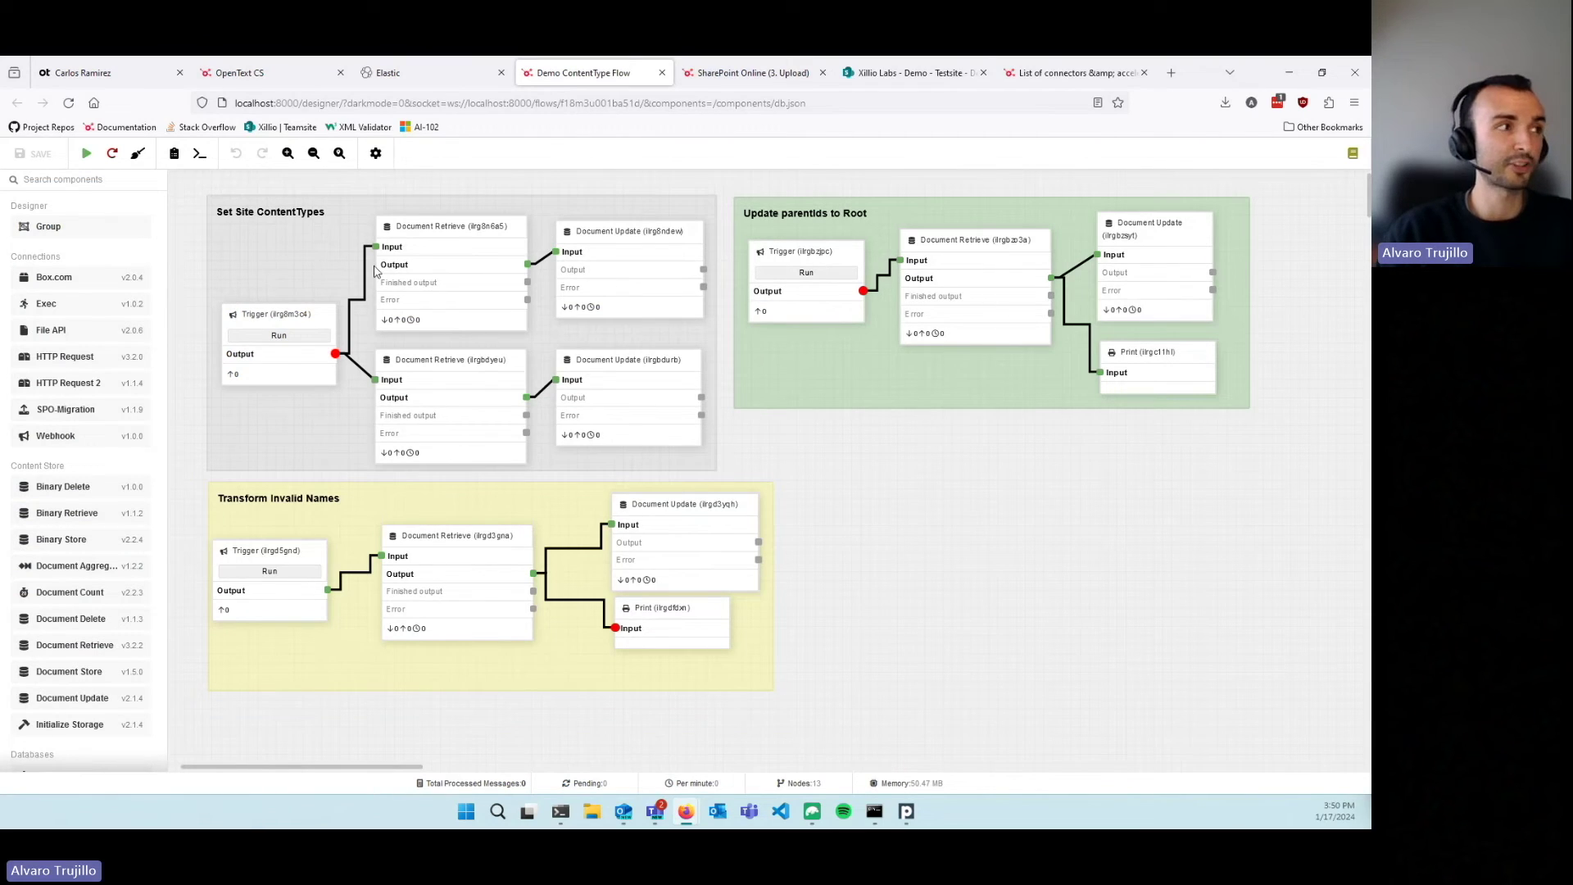
{"action": "left_click", "coordinate": [278, 222]}
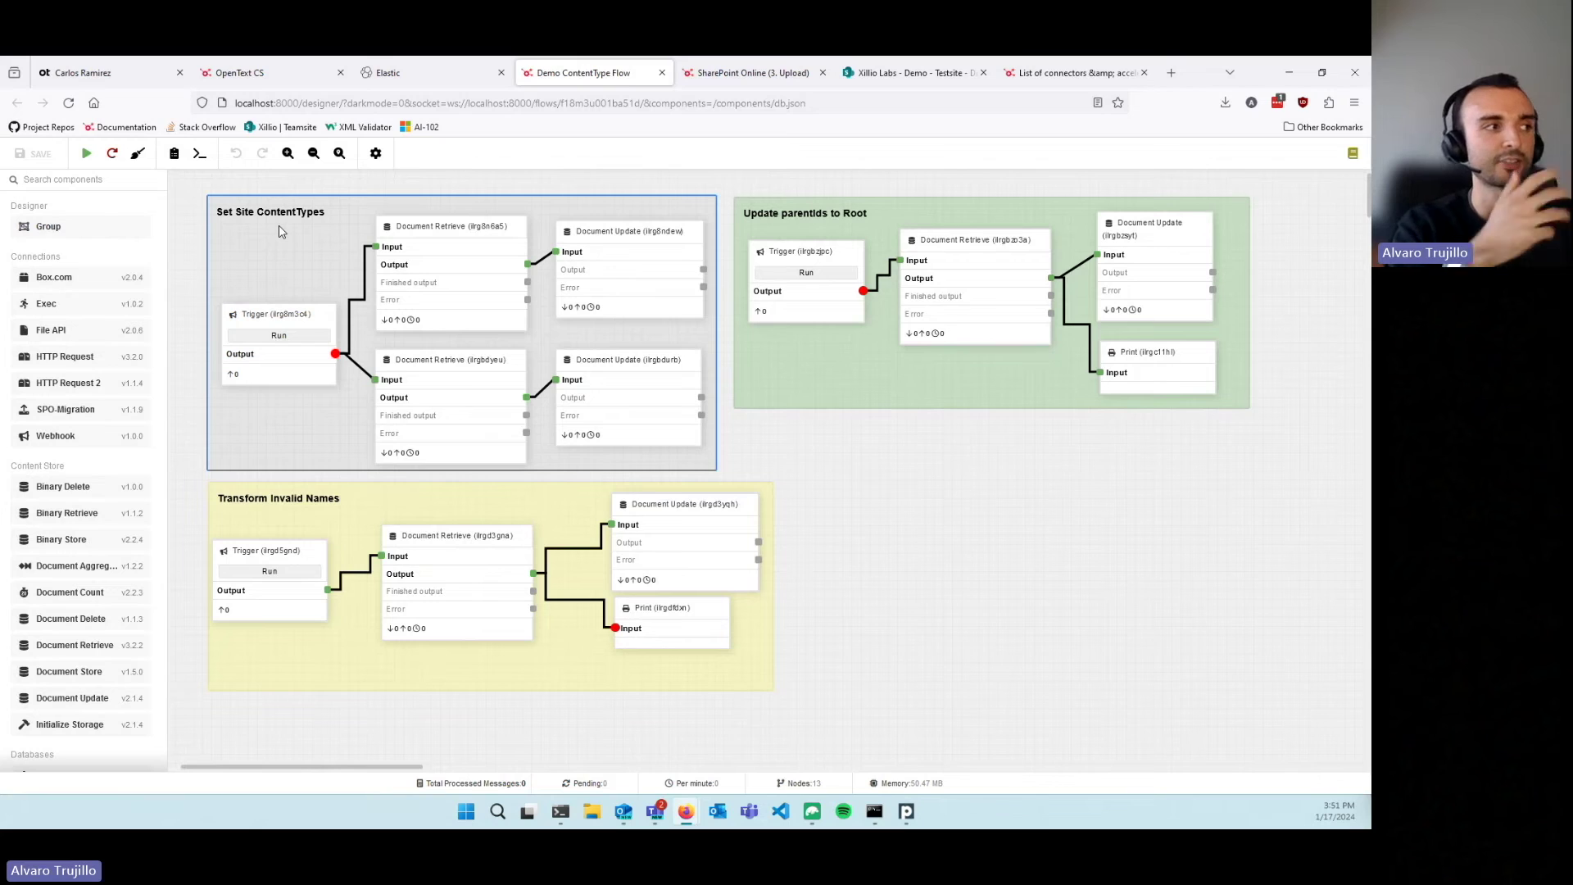
{"action": "left_click", "coordinate": [971, 489]}
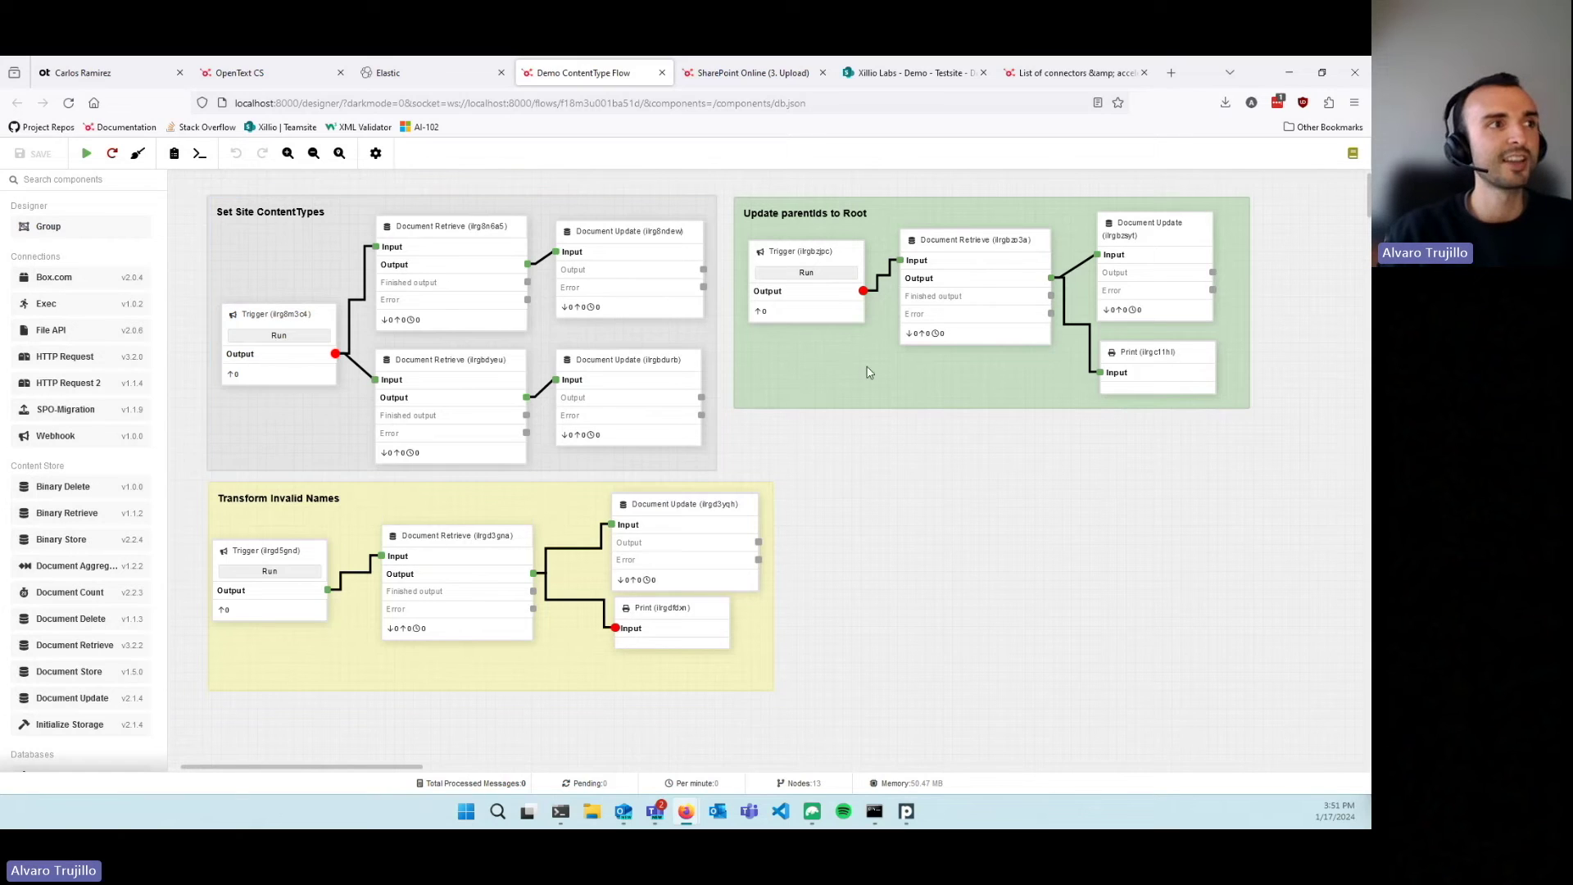
{"action": "left_click", "coordinate": [870, 373]}
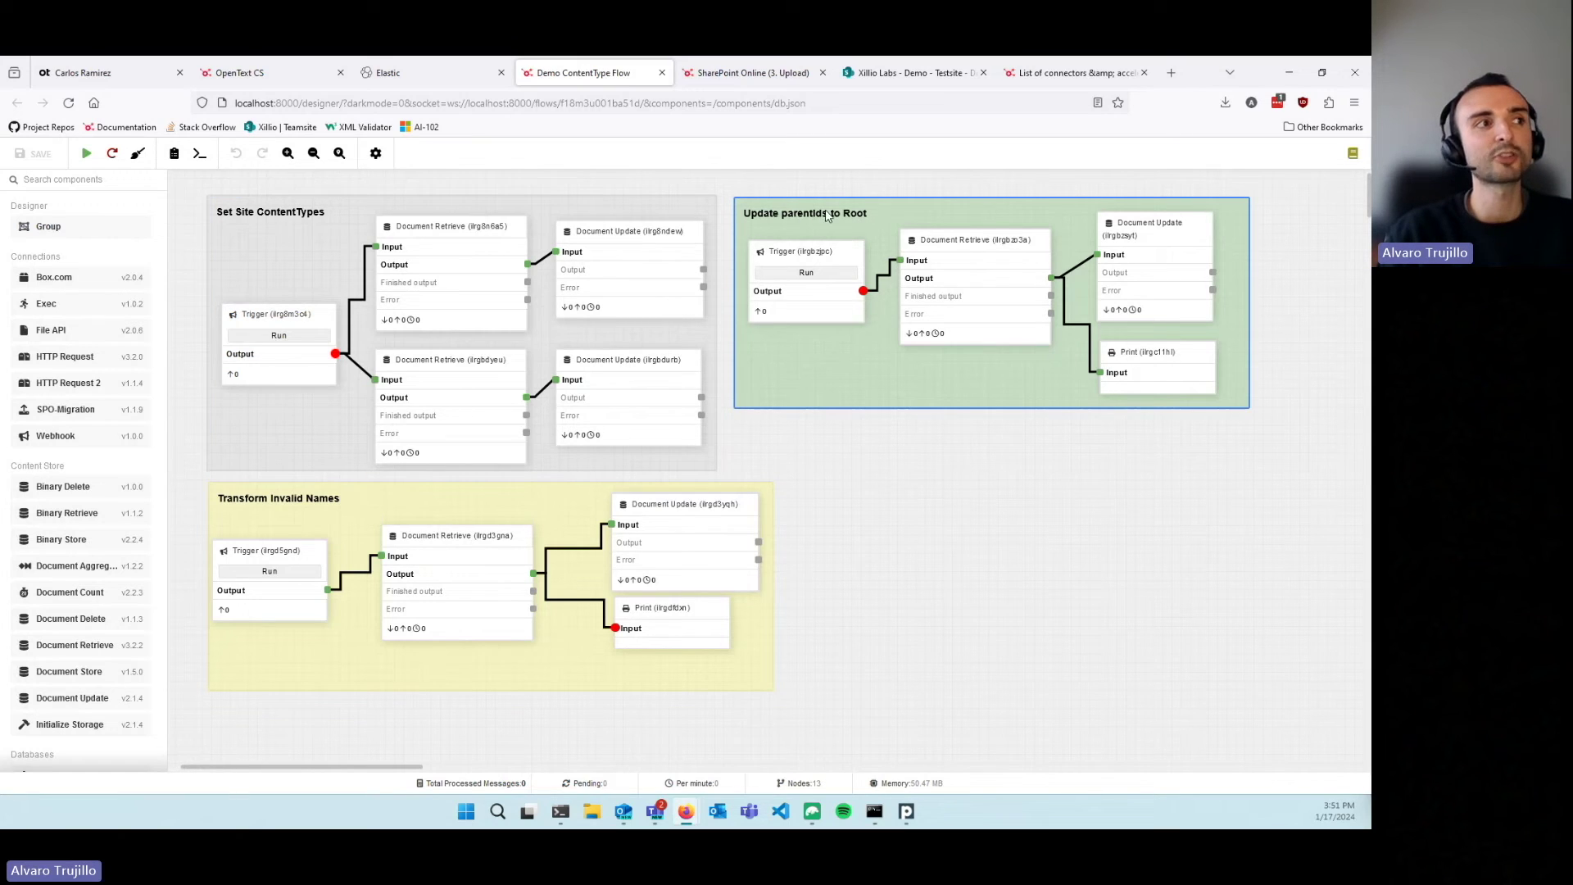
- Check the IFC Demo folder in OpenText, then return to the flow and select Transform Invalid Names
{"action": "left_click", "coordinate": [94, 72]}
{"action": "left_click", "coordinate": [17, 104]}
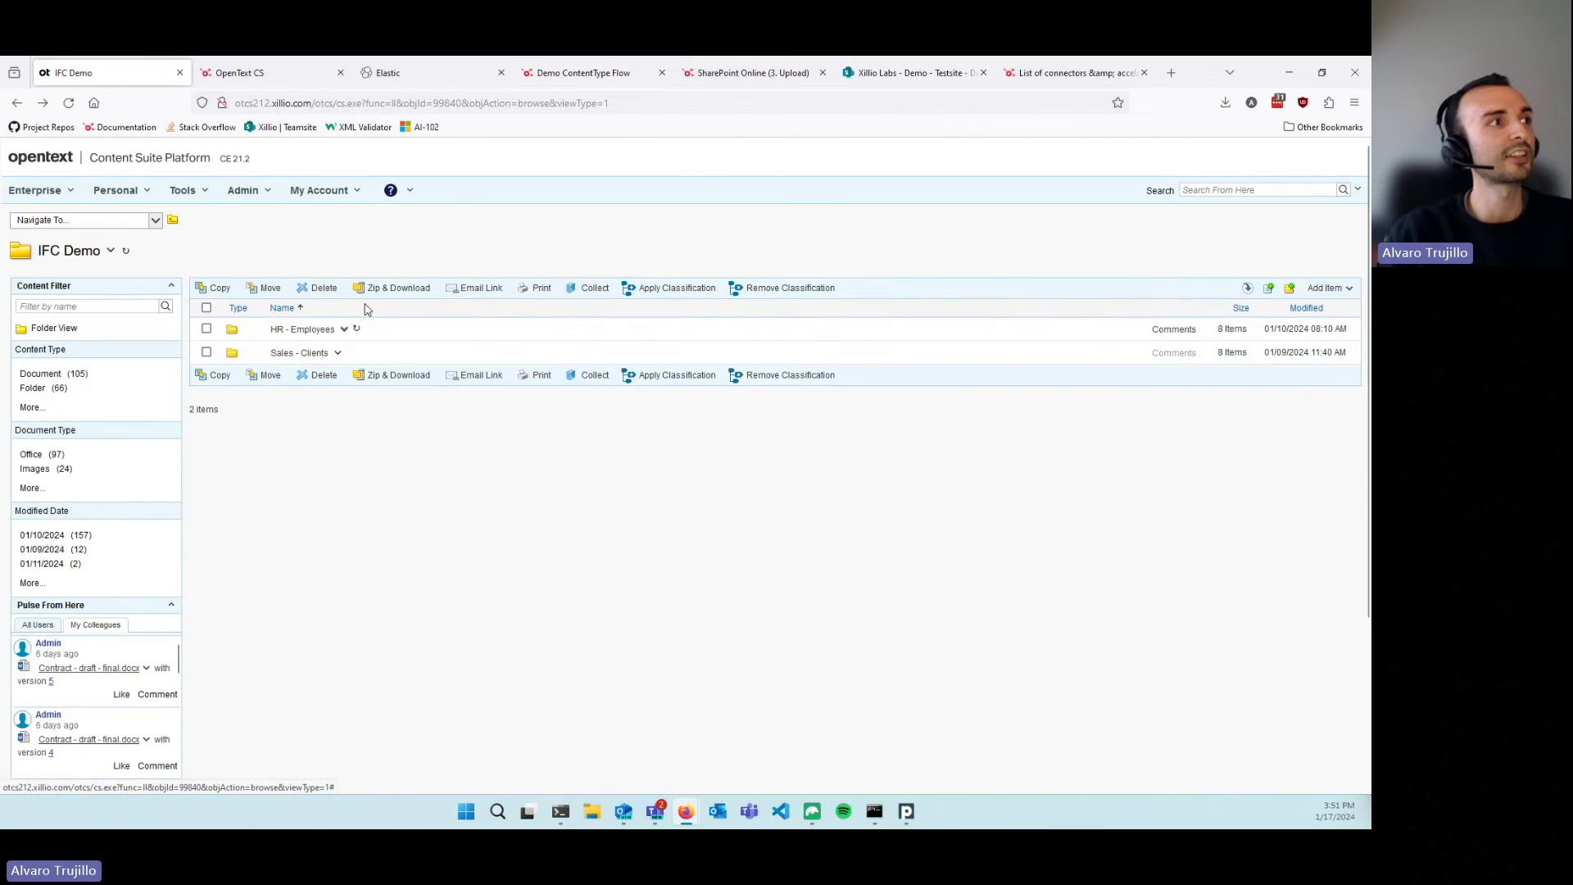
{"action": "left_click", "coordinate": [586, 73]}
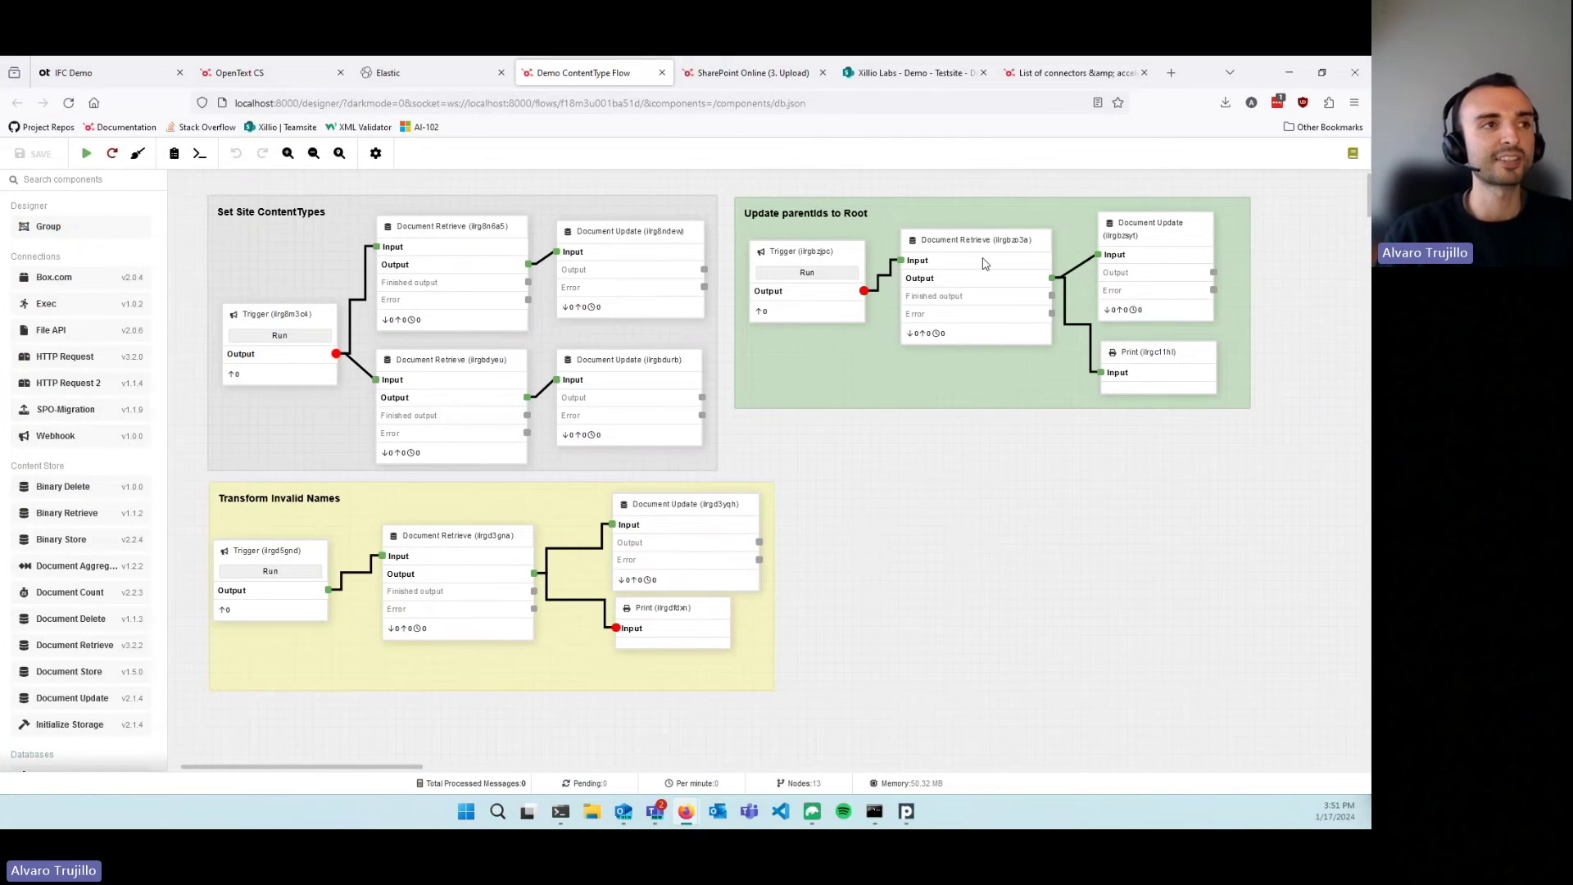
{"action": "left_click_drag", "start_coordinate": [321, 516], "coordinate": [321, 515]}
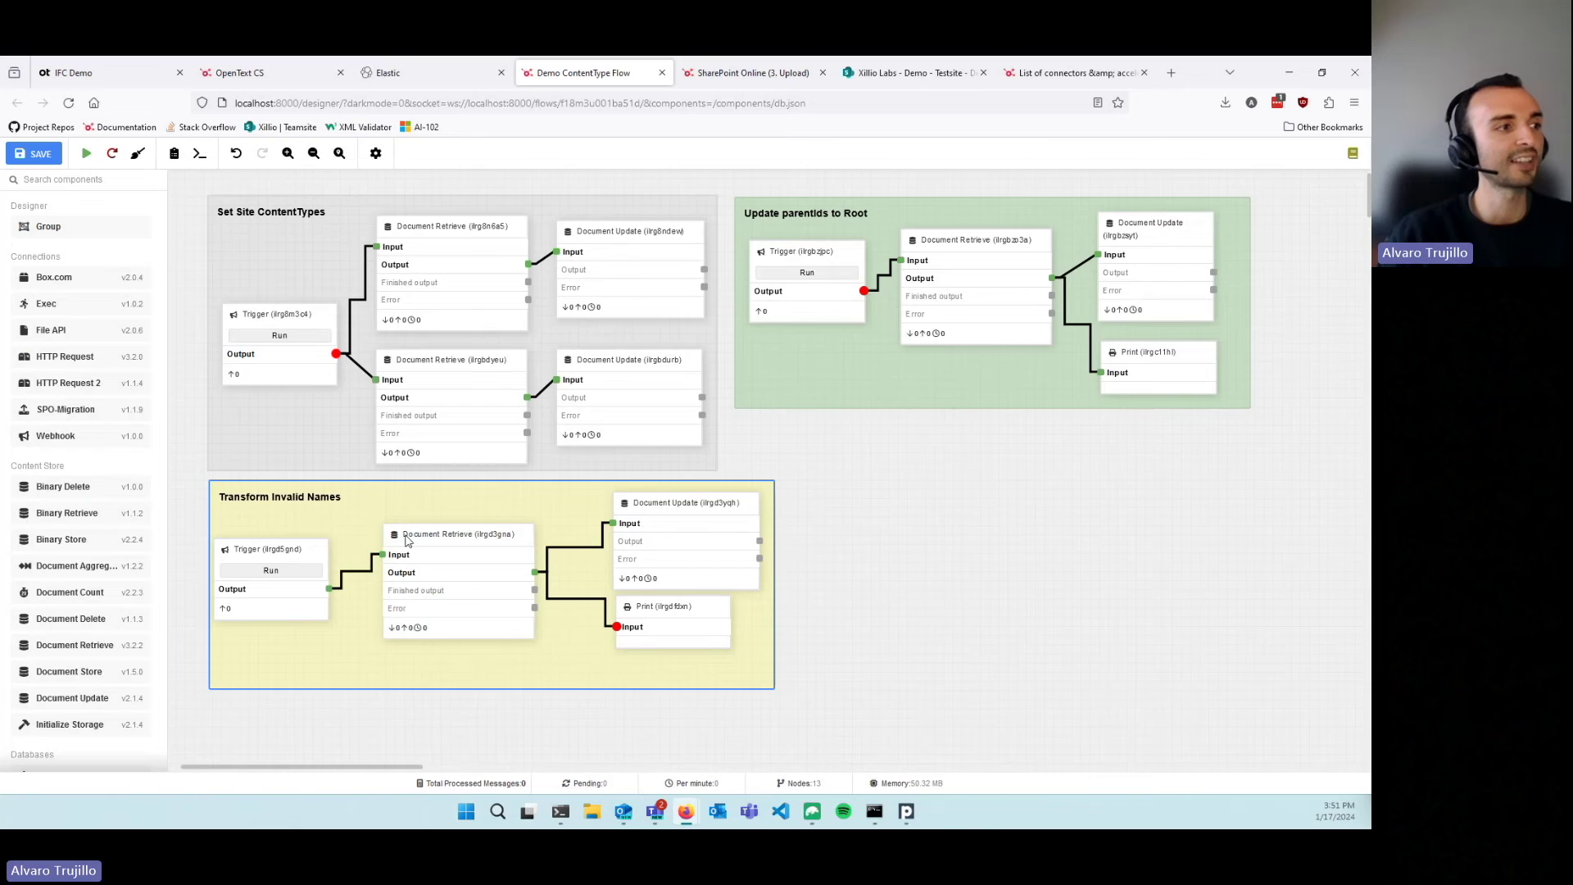
- Inspect the retrieve query matching 'Misc.' and the update setting target.name.systemName to 'Misc'
{"action": "double_click", "coordinate": [484, 534]}
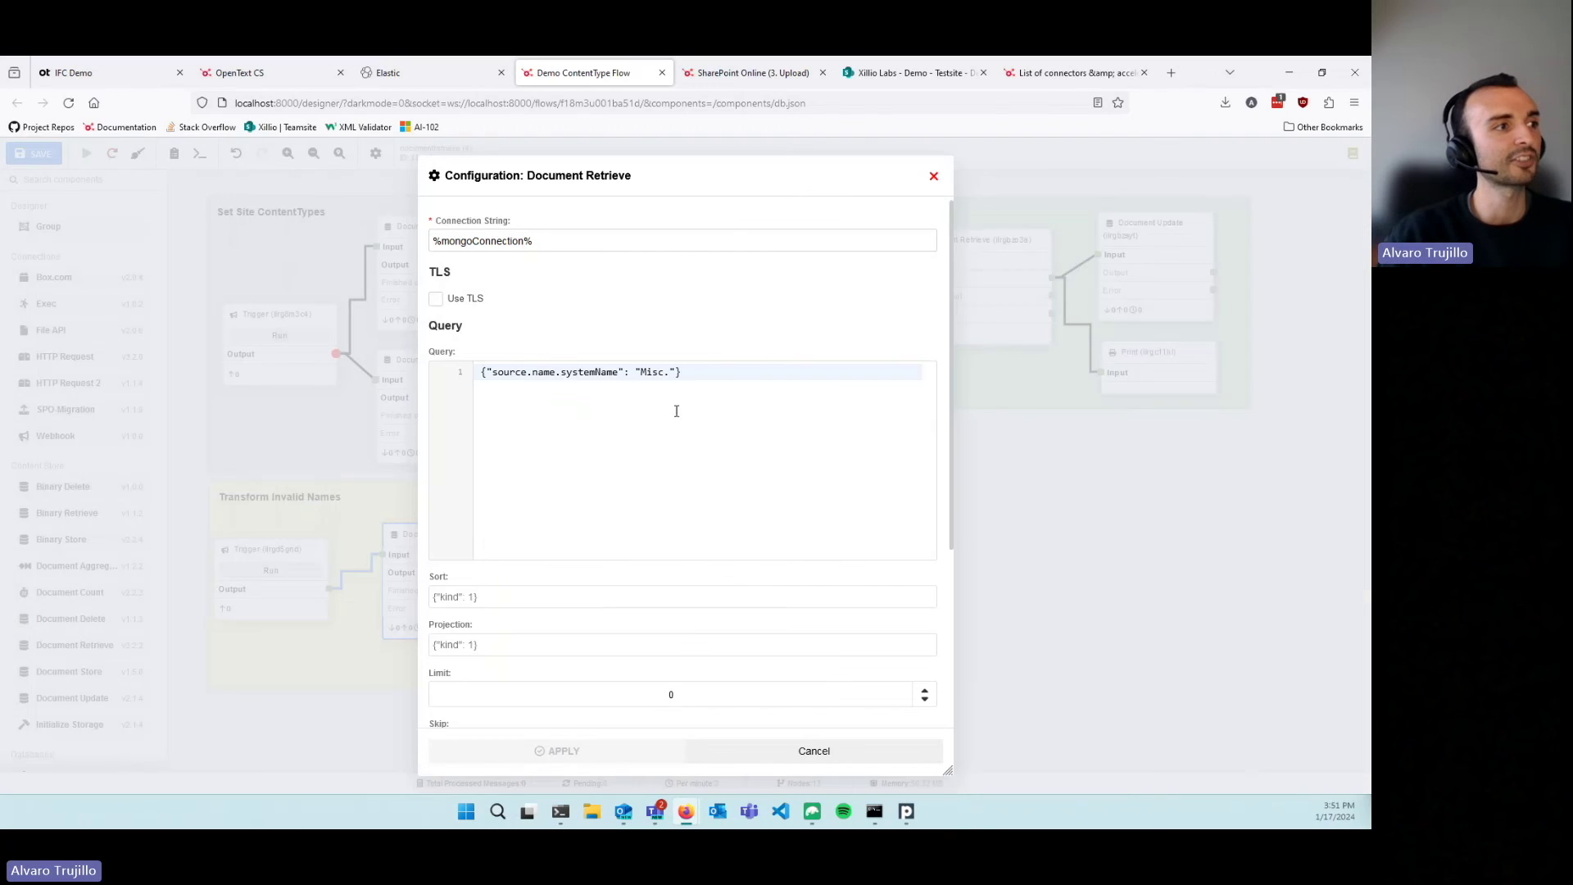
{"action": "left_click_drag", "start_coordinate": [729, 374], "coordinate": [481, 372]}
{"action": "left_click", "coordinate": [504, 371]}
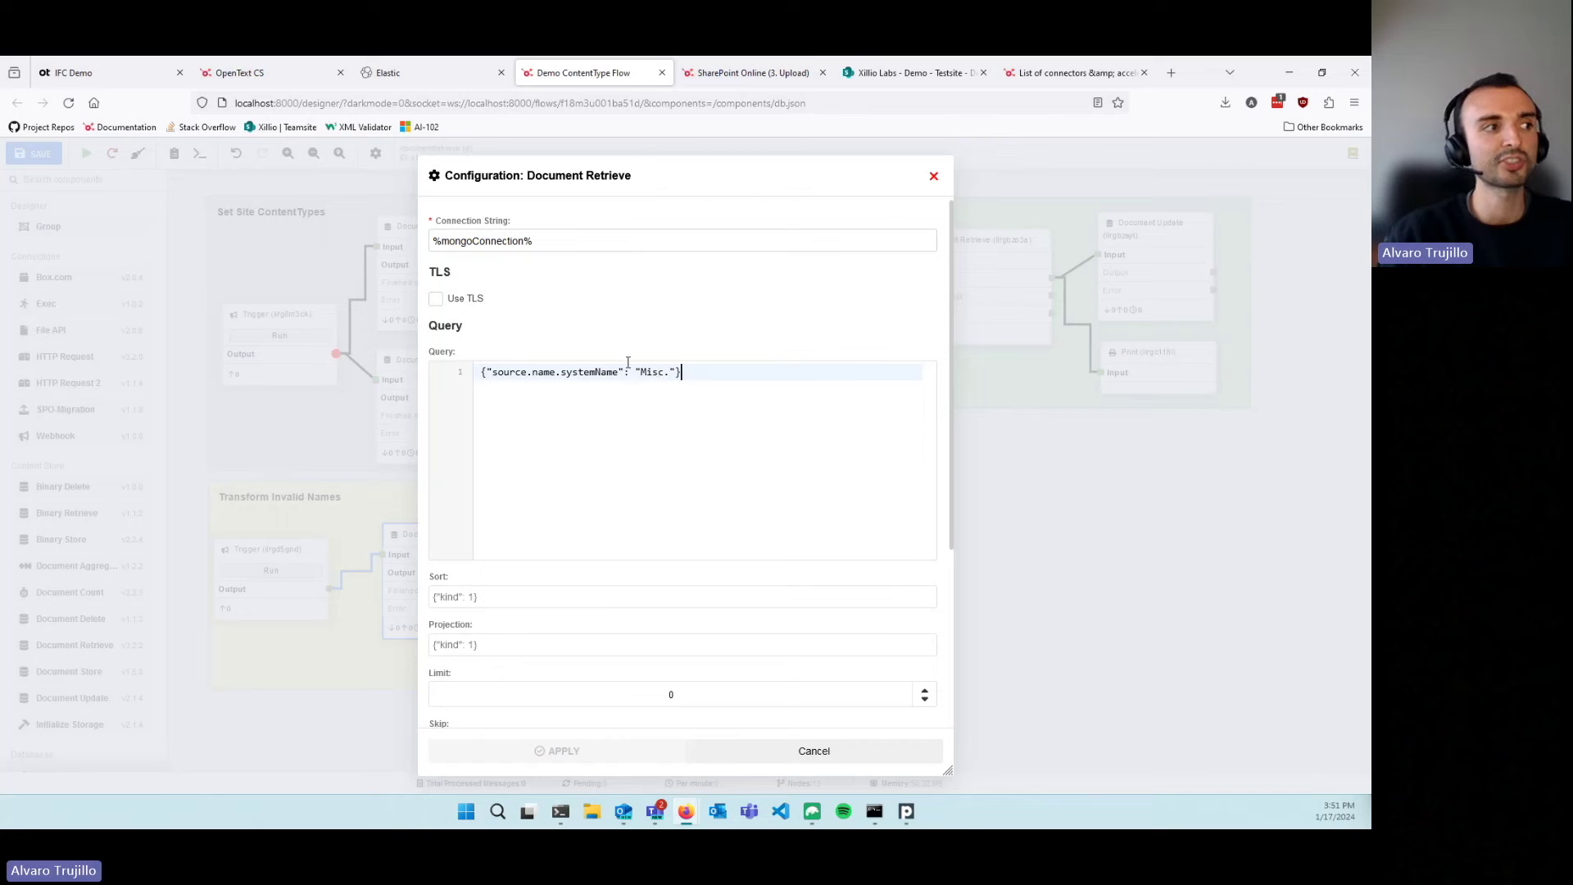
{"action": "double_click", "coordinate": [653, 372]}
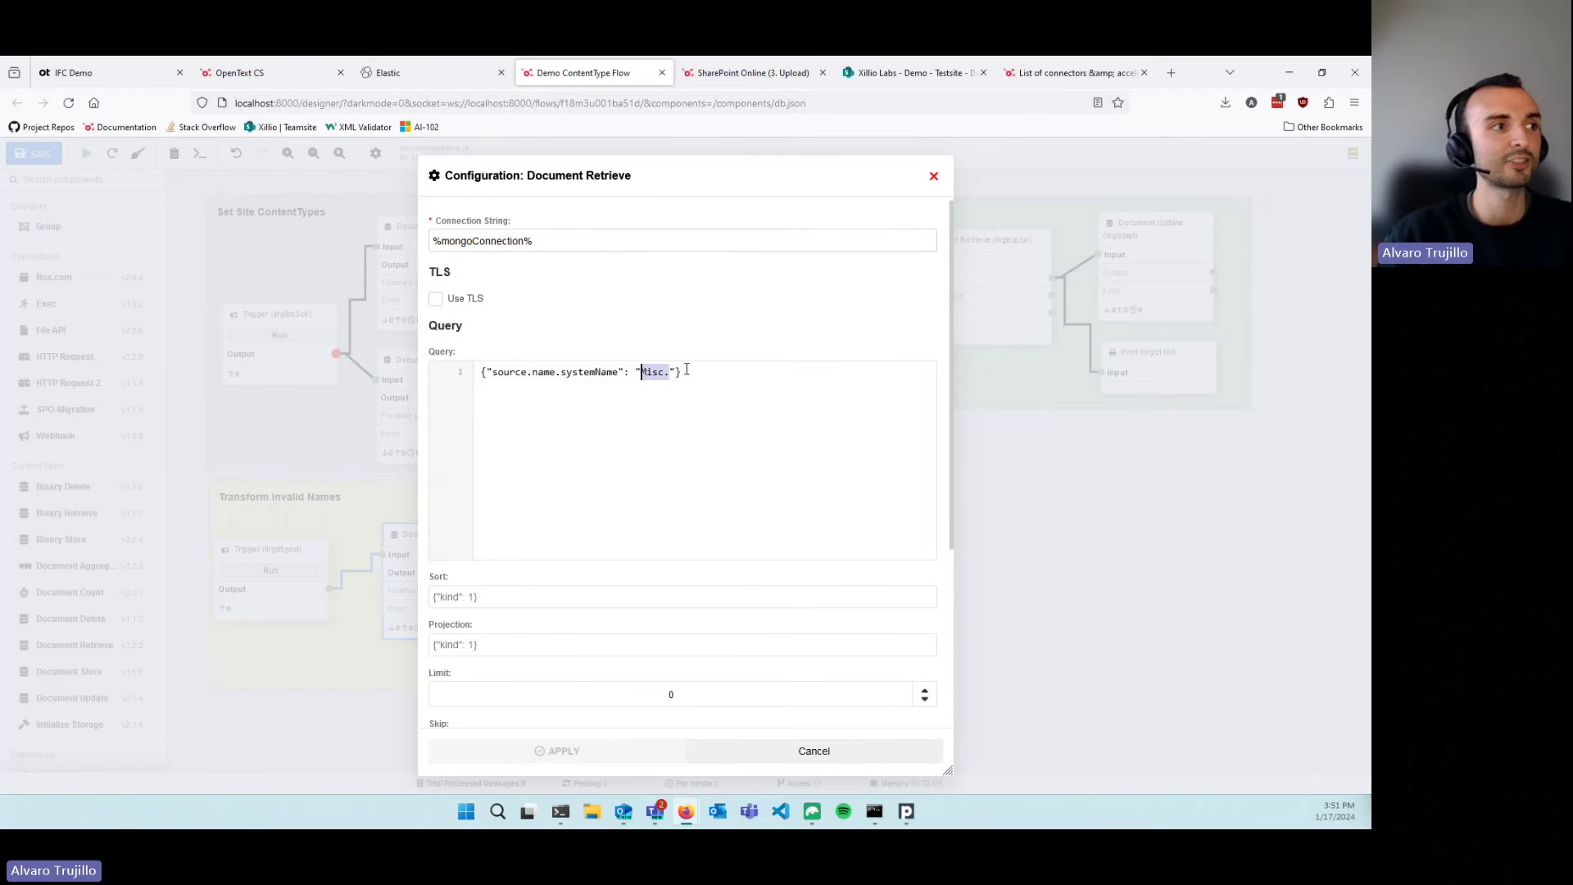
{"action": "left_click", "coordinate": [683, 372]}
{"action": "left_click", "coordinate": [939, 181]}
{"action": "double_click", "coordinate": [675, 500]}
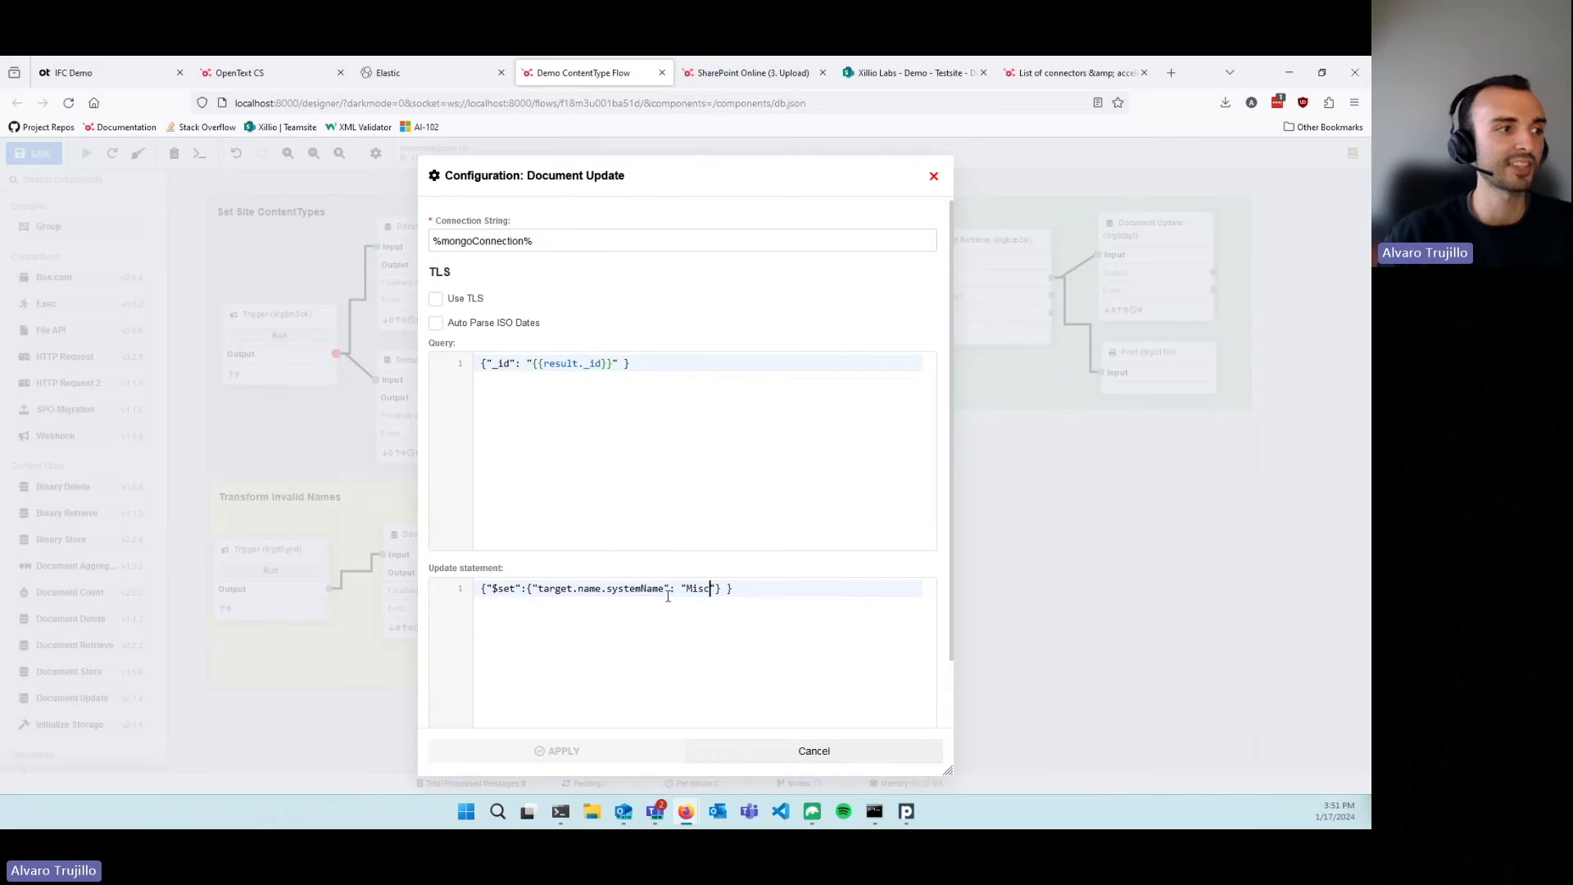
{"action": "double_click", "coordinate": [697, 589]}
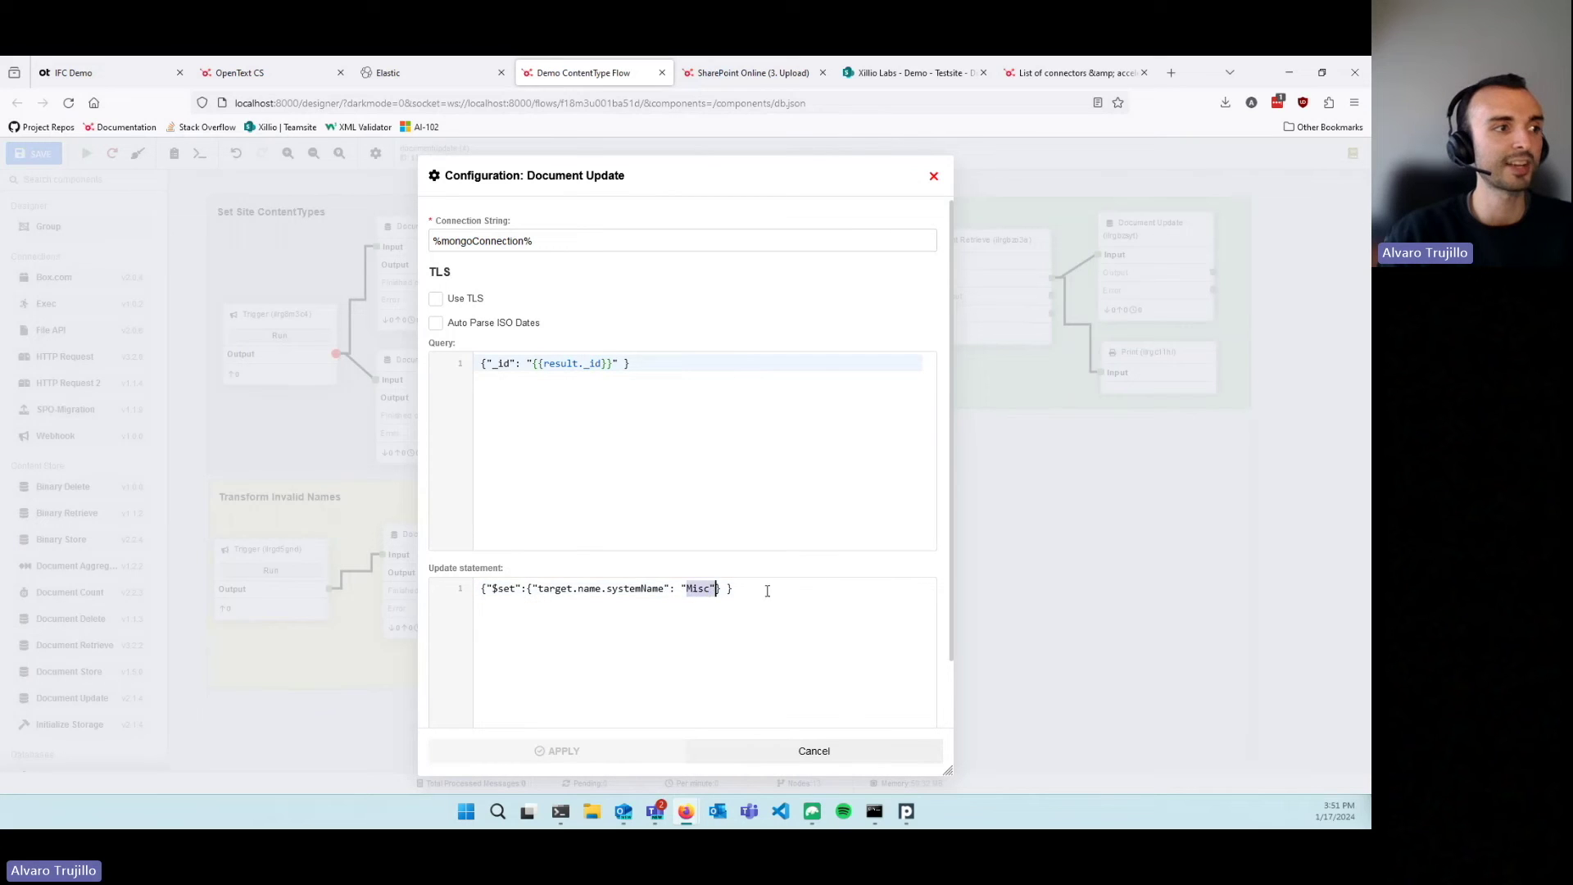
- Run the Transform Invalid Names group, sending 8 retrieved documents through its update step
{"action": "left_click", "coordinate": [933, 176]}
{"action": "left_click", "coordinate": [270, 572]}
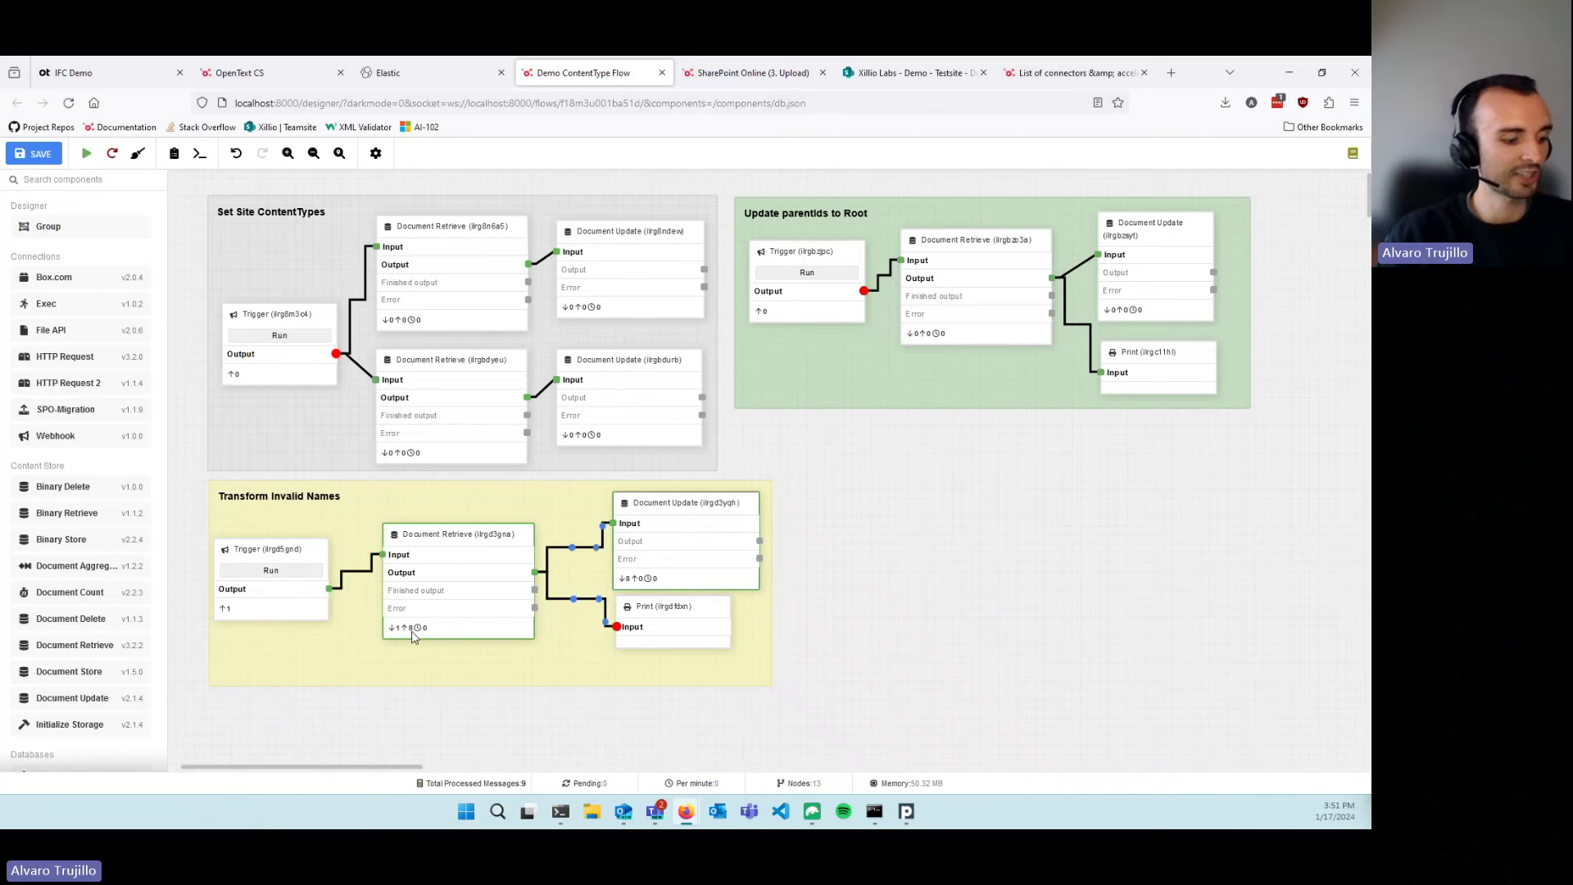
{"action": "scroll", "coordinate": [415, 635], "scroll_direction": "up", "scroll_amount": 1}
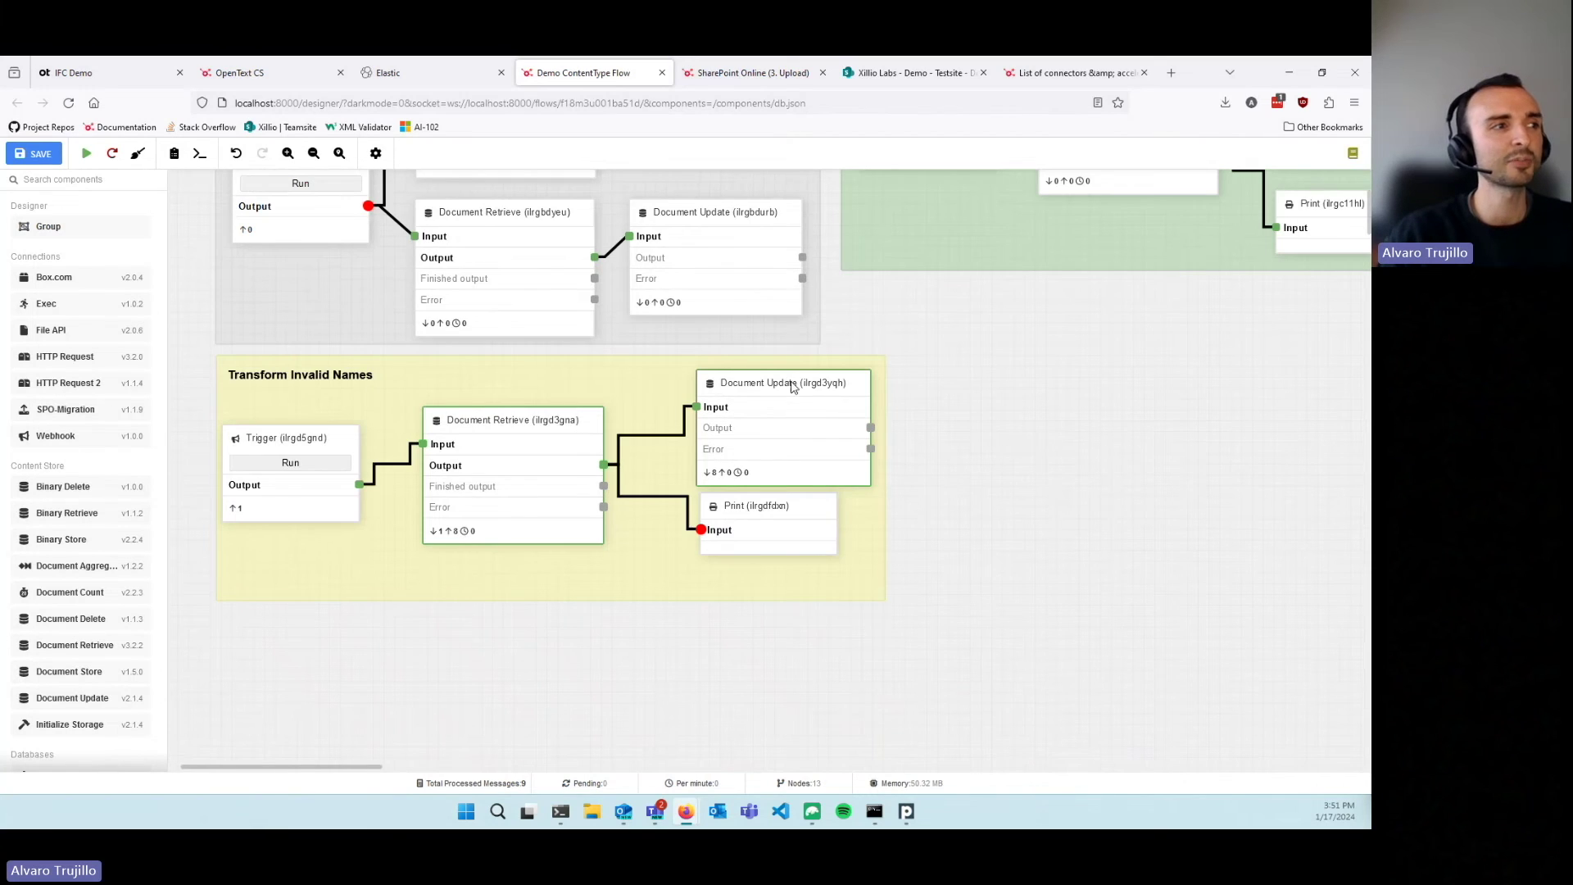
{"action": "scroll", "coordinate": [1001, 421], "scroll_direction": "up", "scroll_amount": 2}
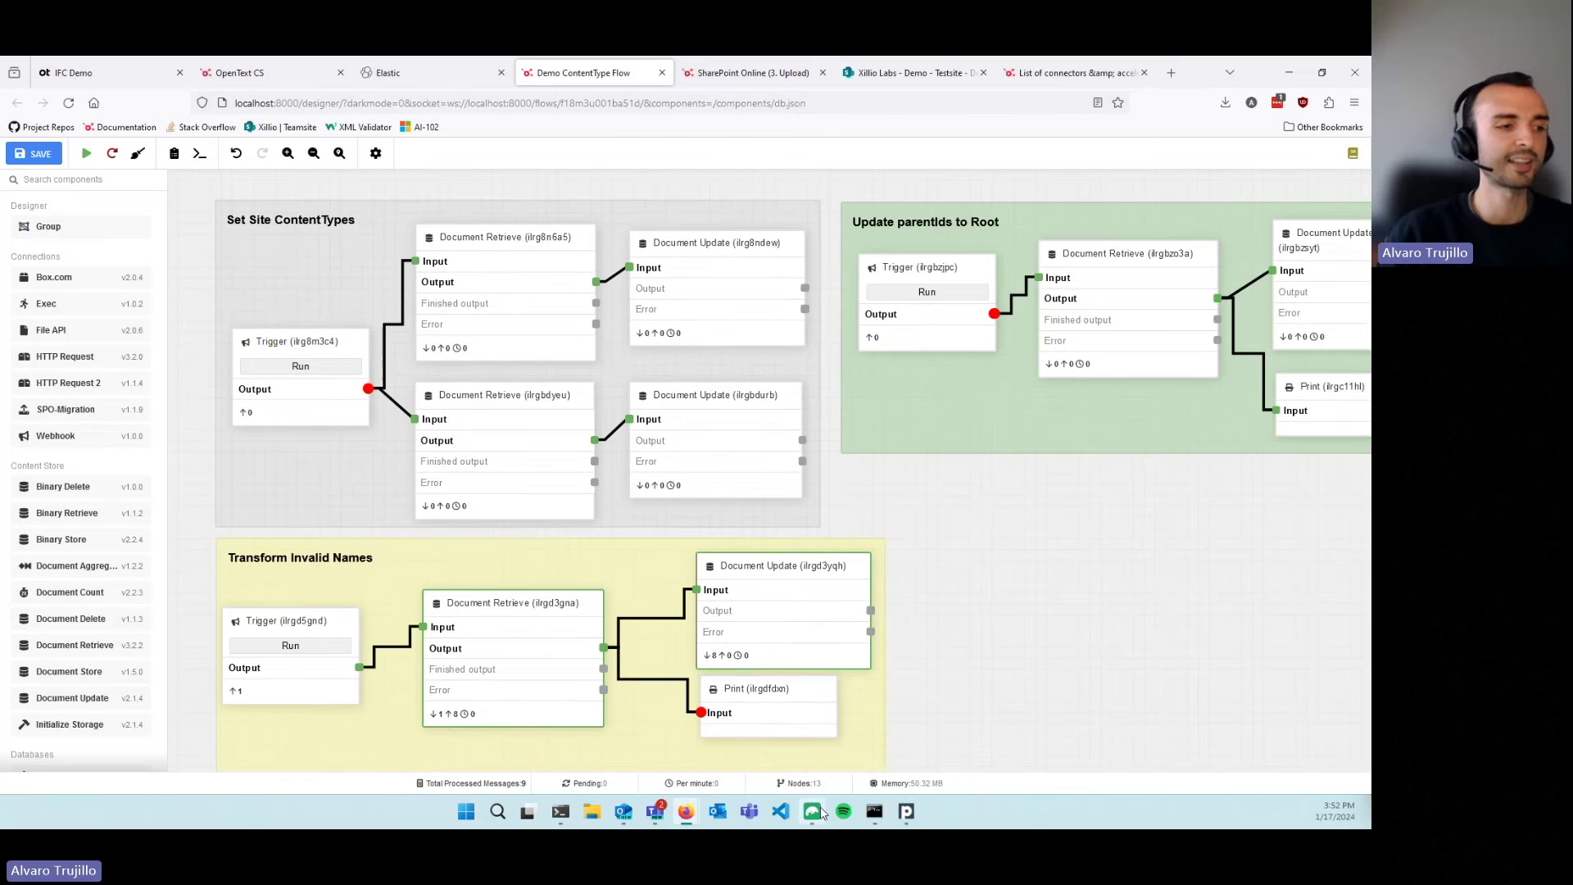
- In Studio 3T, rerun the Misc. query, confirm target.name.systemName is 'Misc', then minimize Studio 3T
{"action": "left_click", "coordinate": [813, 813]}
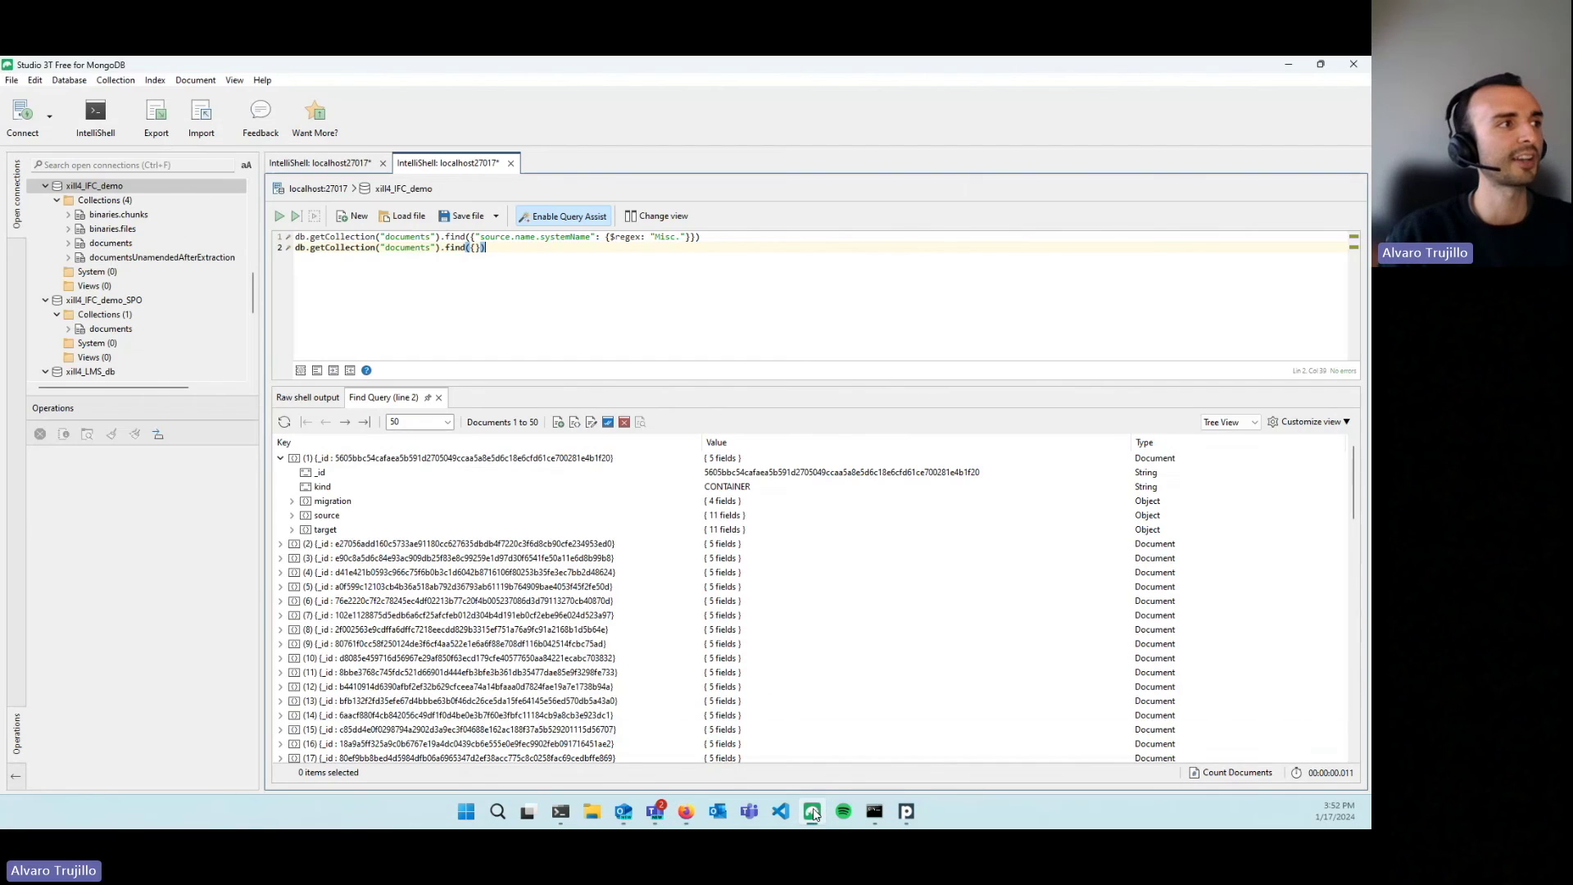
{"action": "left_click", "coordinate": [526, 251]}
{"action": "key", "text": "Up"}
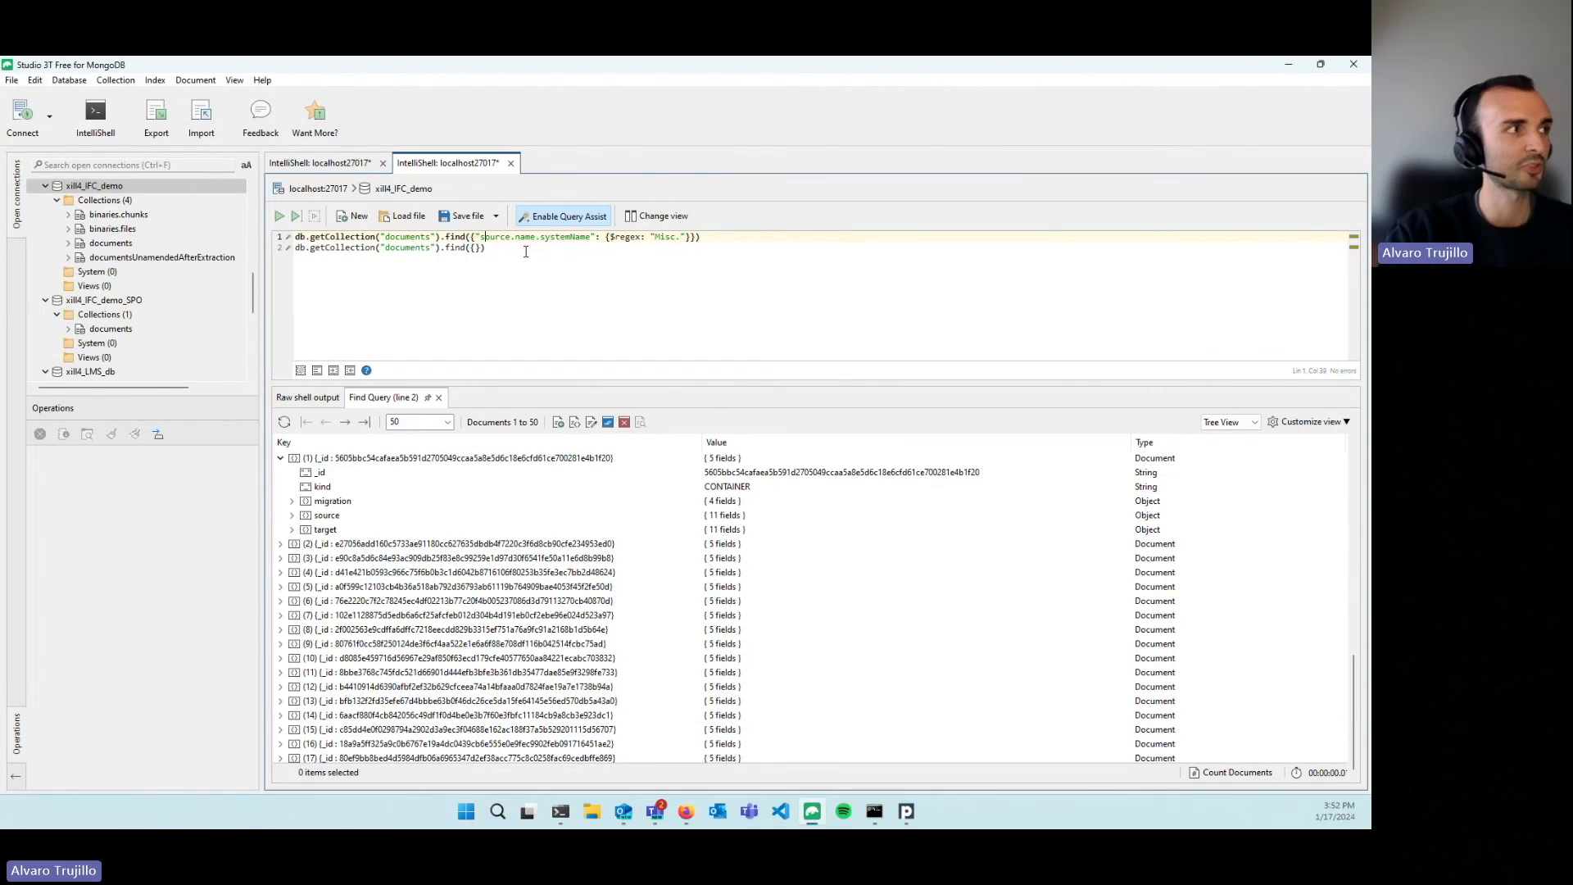
{"action": "key", "text": "F6"}
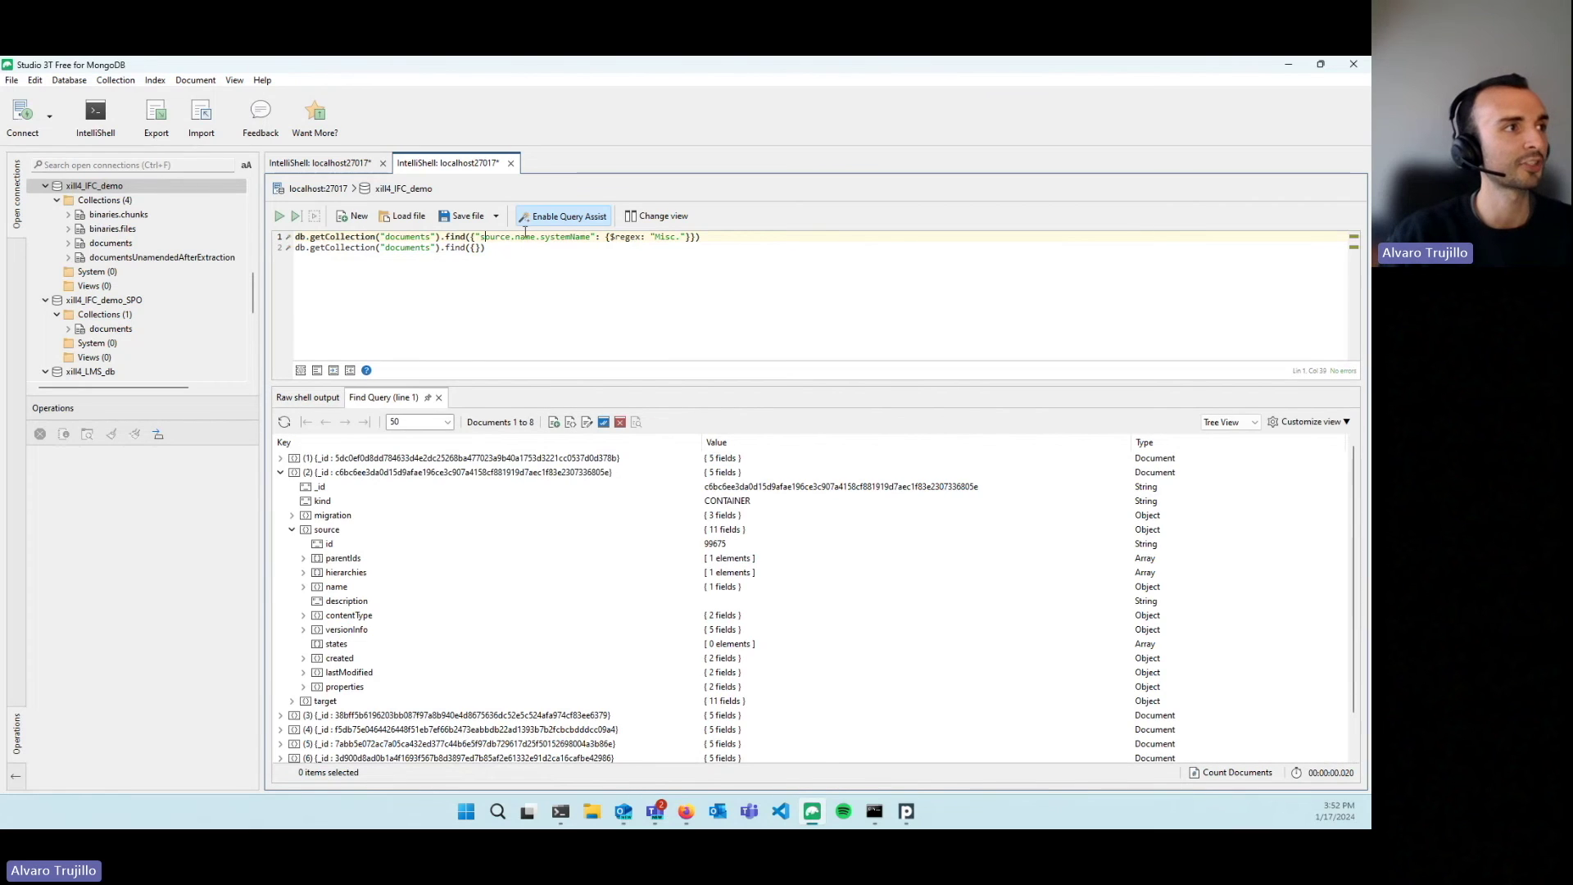
{"action": "left_click", "coordinate": [292, 529]}
{"action": "left_click", "coordinate": [291, 544]}
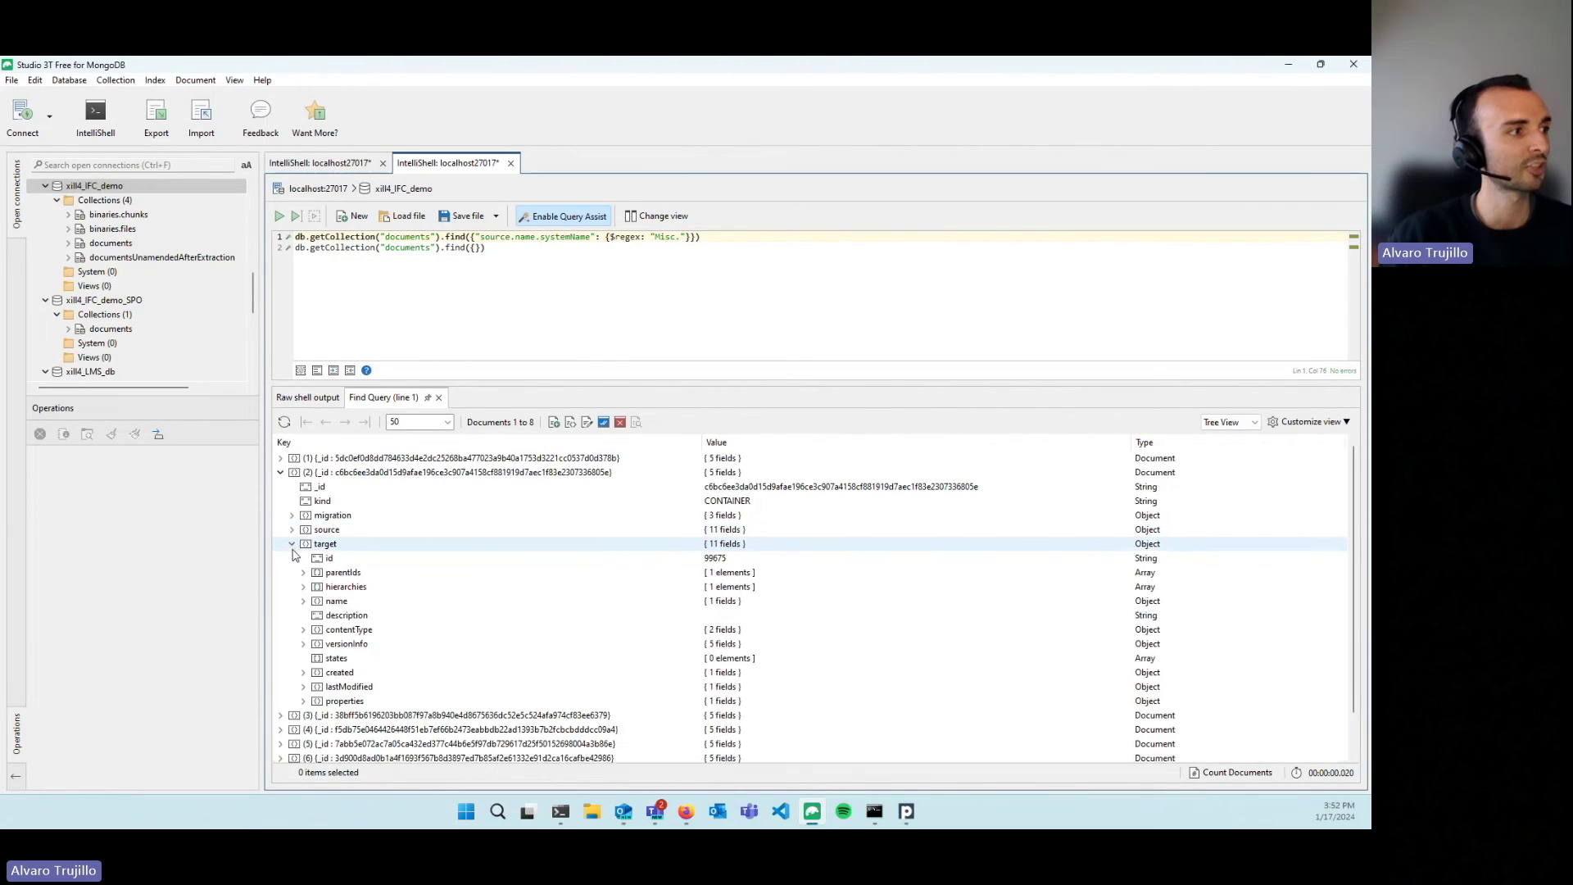
{"action": "left_click", "coordinate": [303, 601]}
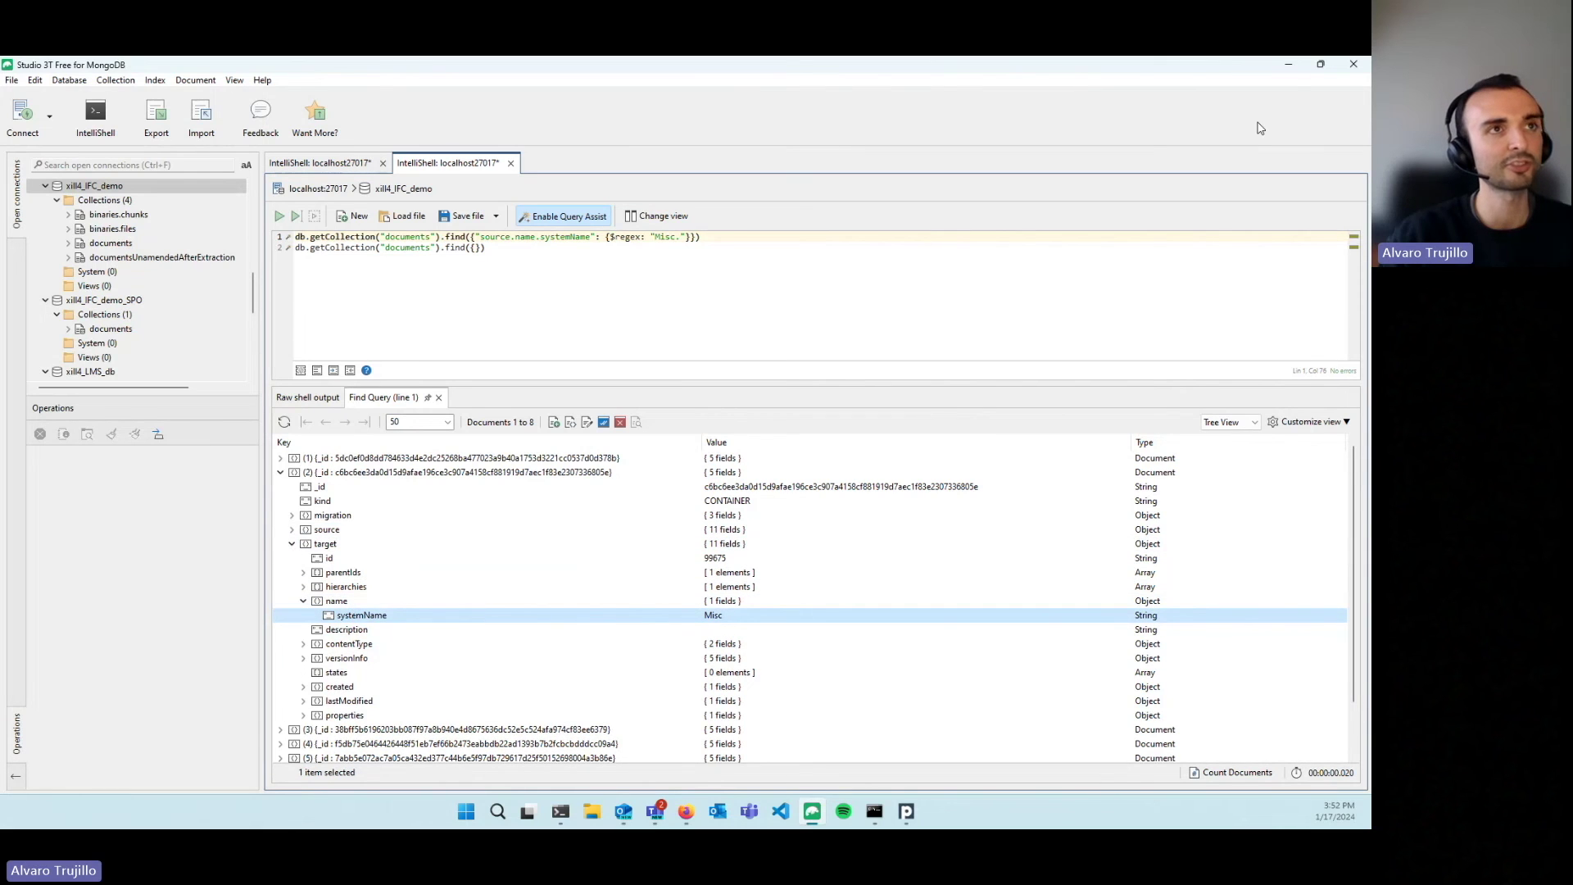
{"action": "left_click", "coordinate": [1289, 65]}
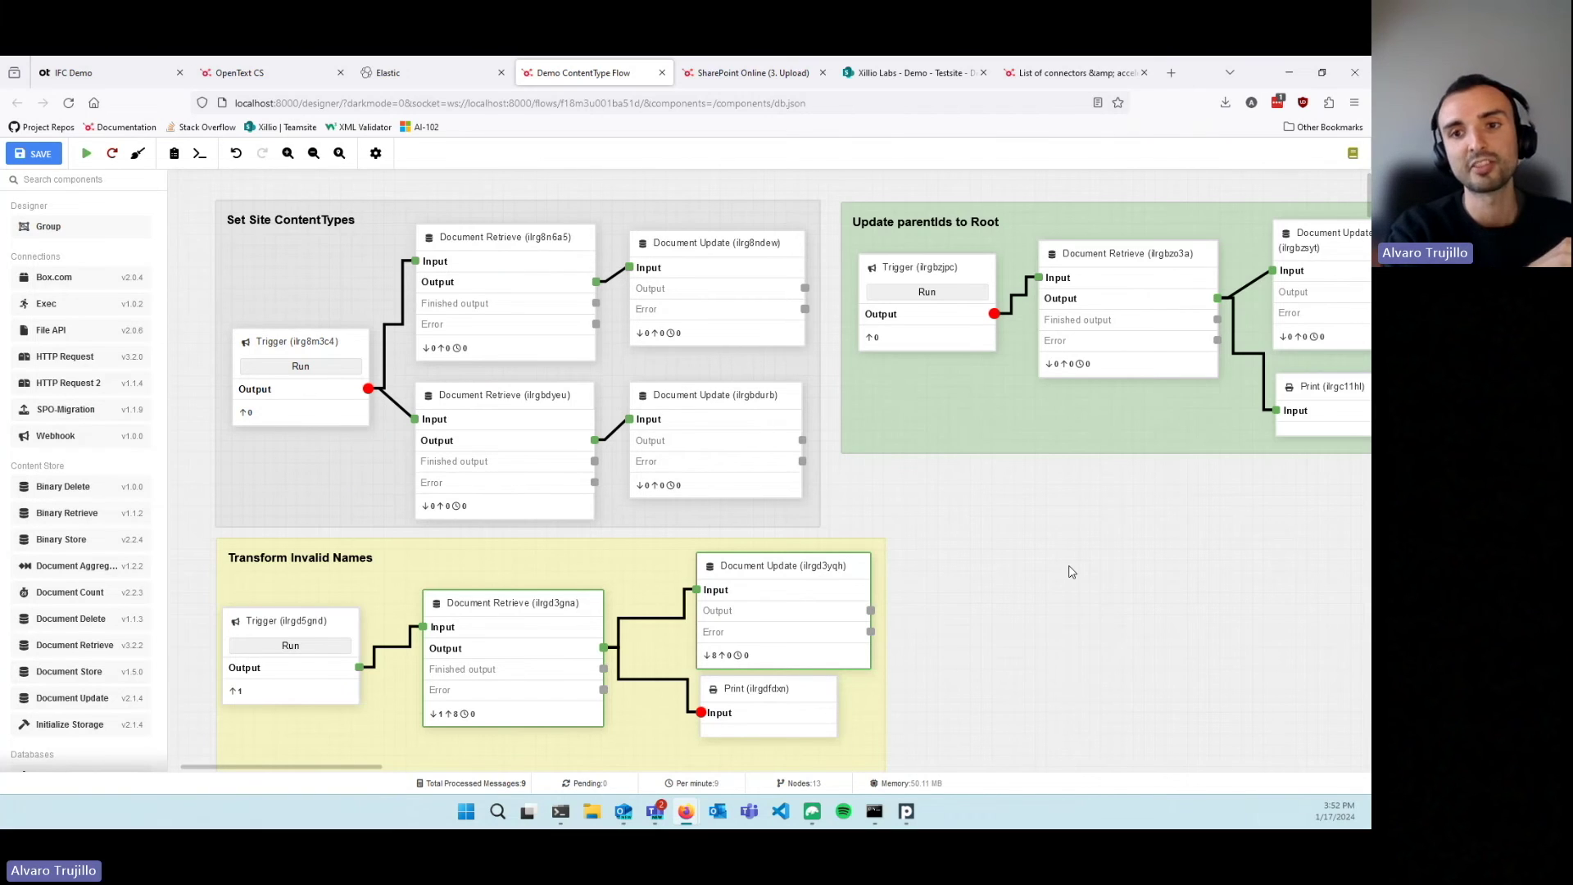
- Review the OpenText CS extraction flow's variables, then return to the SharePoint Online upload flow
{"action": "left_click", "coordinate": [726, 80]}
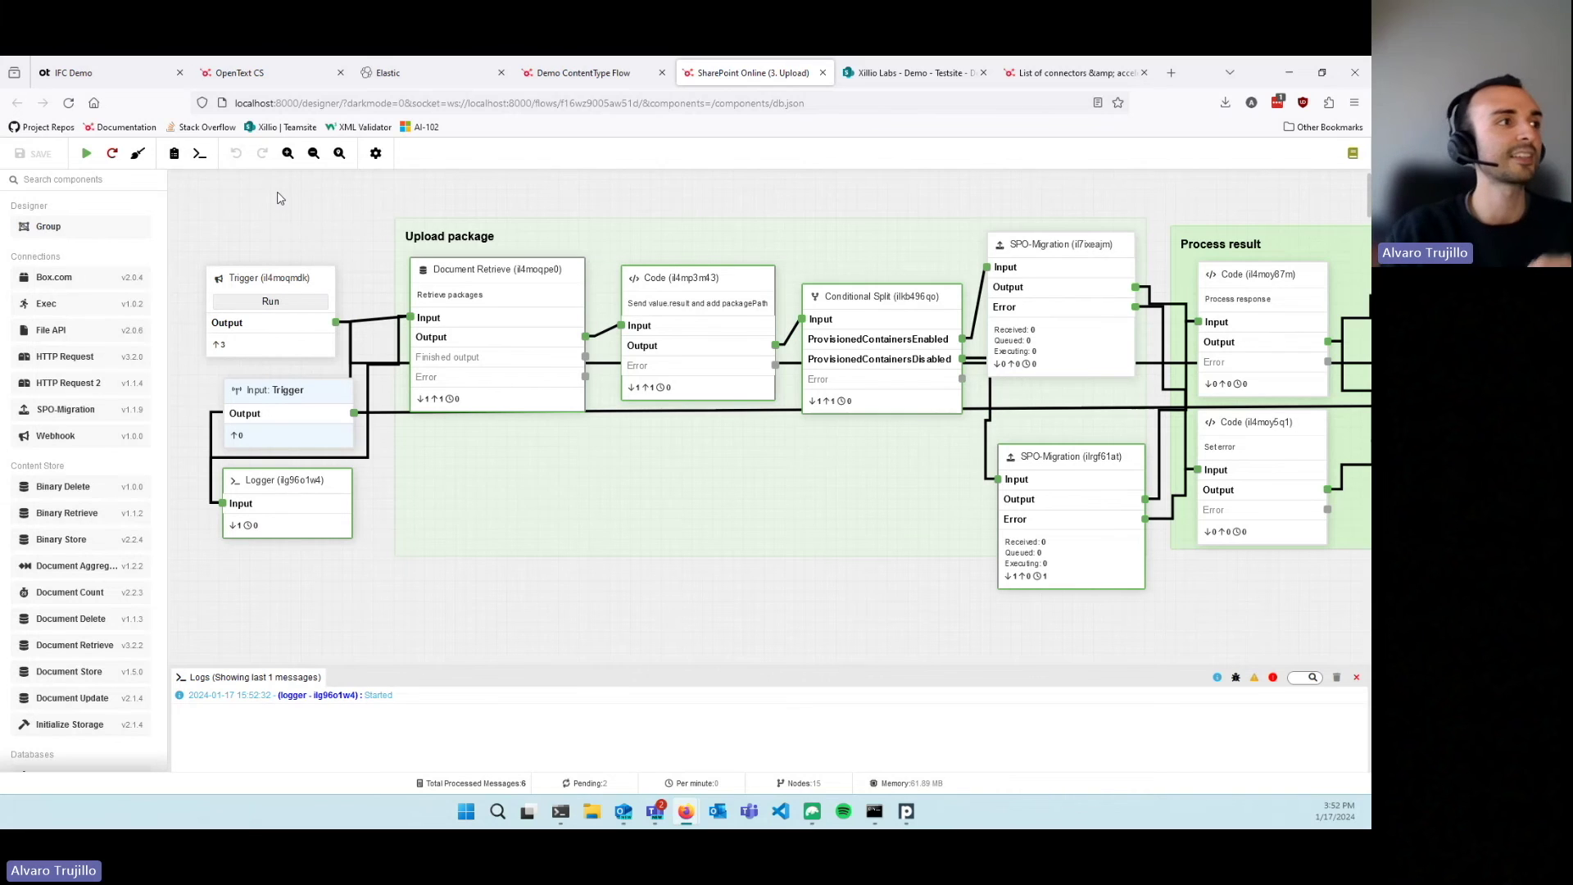
{"action": "left_click", "coordinate": [267, 80]}
{"action": "left_click", "coordinate": [174, 153]}
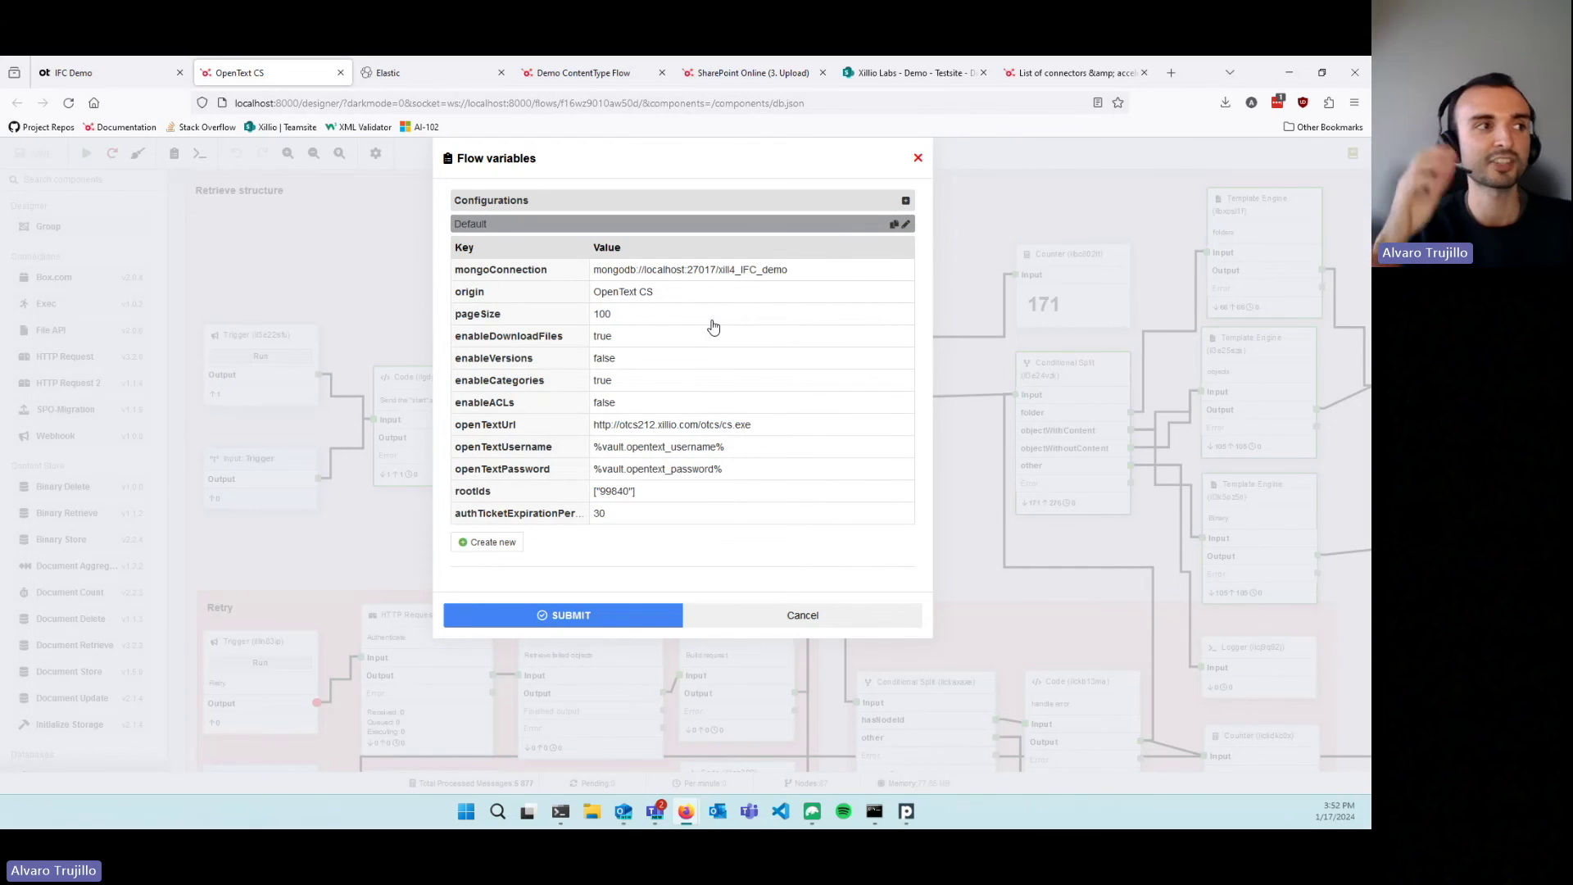
{"action": "left_click", "coordinate": [599, 621]}
{"action": "left_click", "coordinate": [735, 79]}
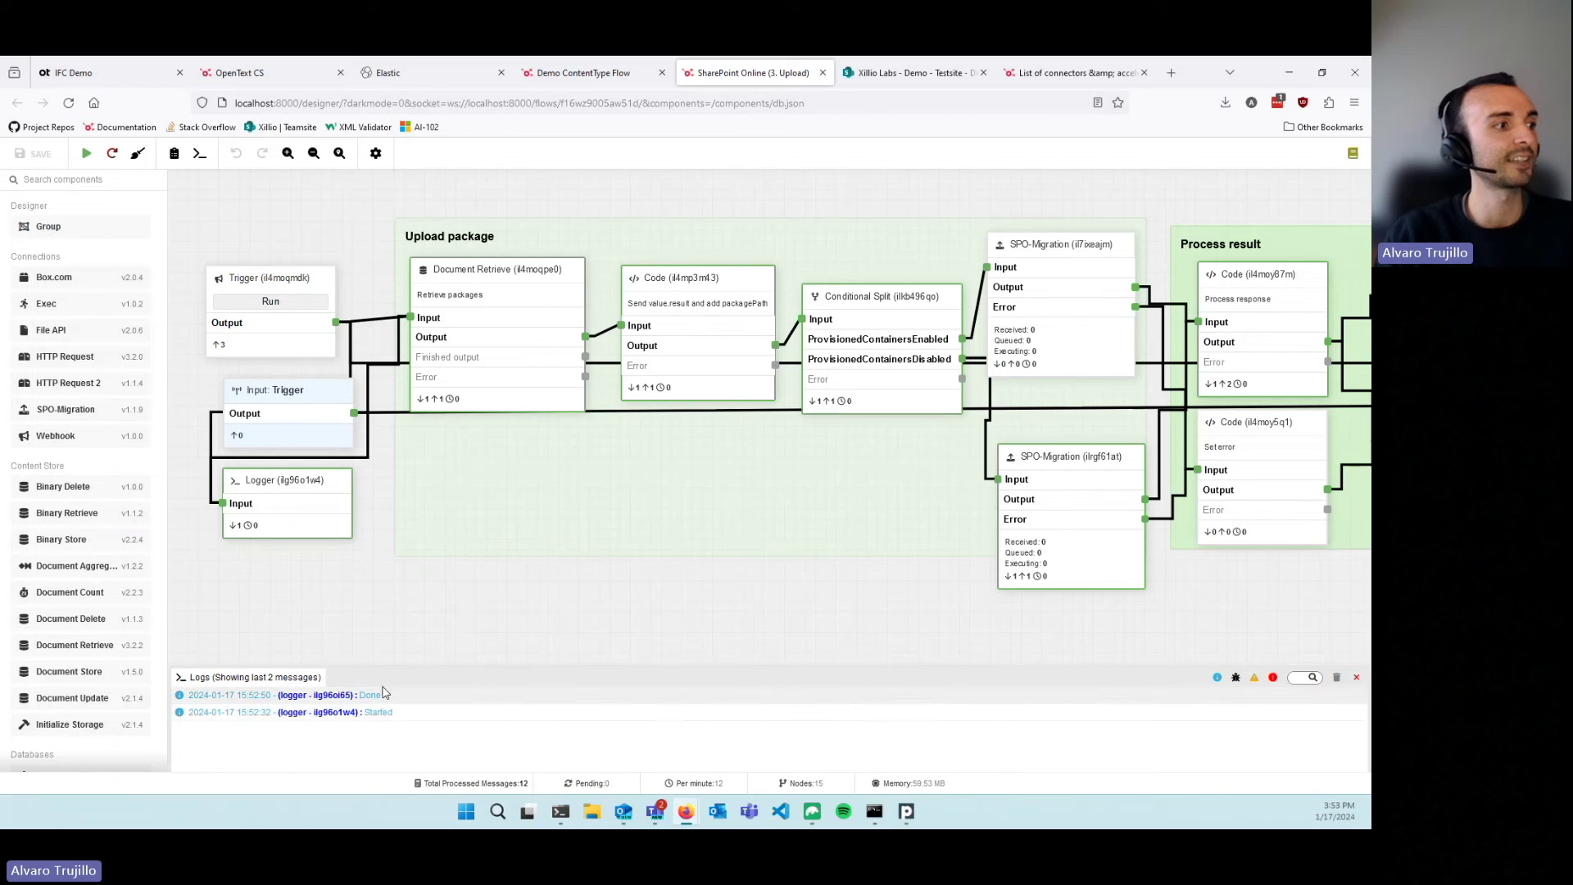
{"action": "left_click", "coordinate": [904, 73]}
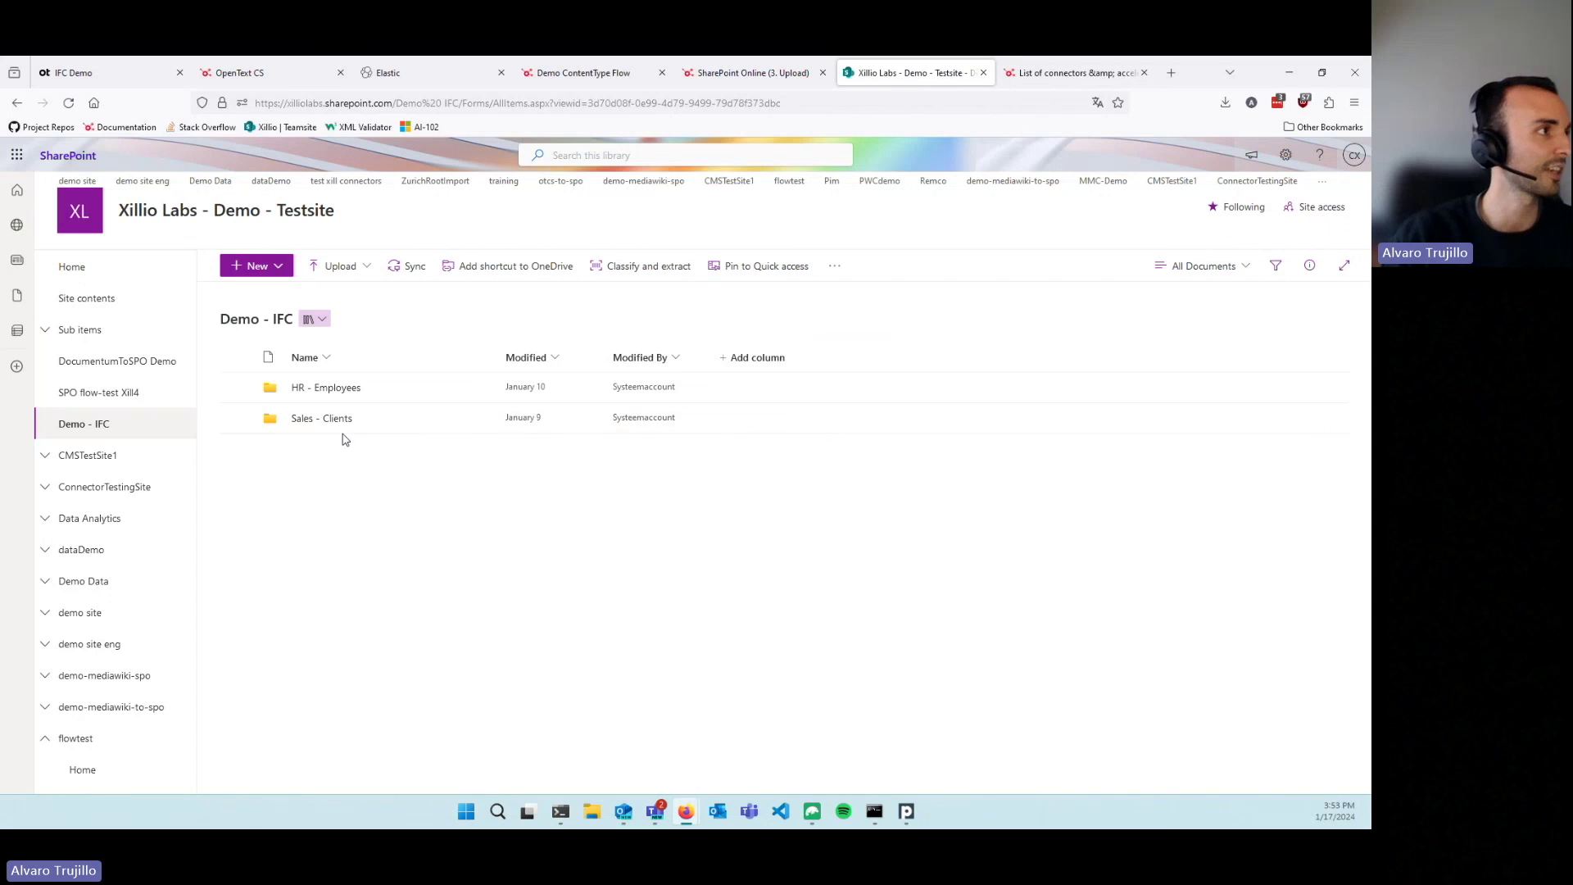
- Reload the Demo - IFC library and open Sales - Clients, showing its eight client folders
{"action": "key", "text": "F5"}
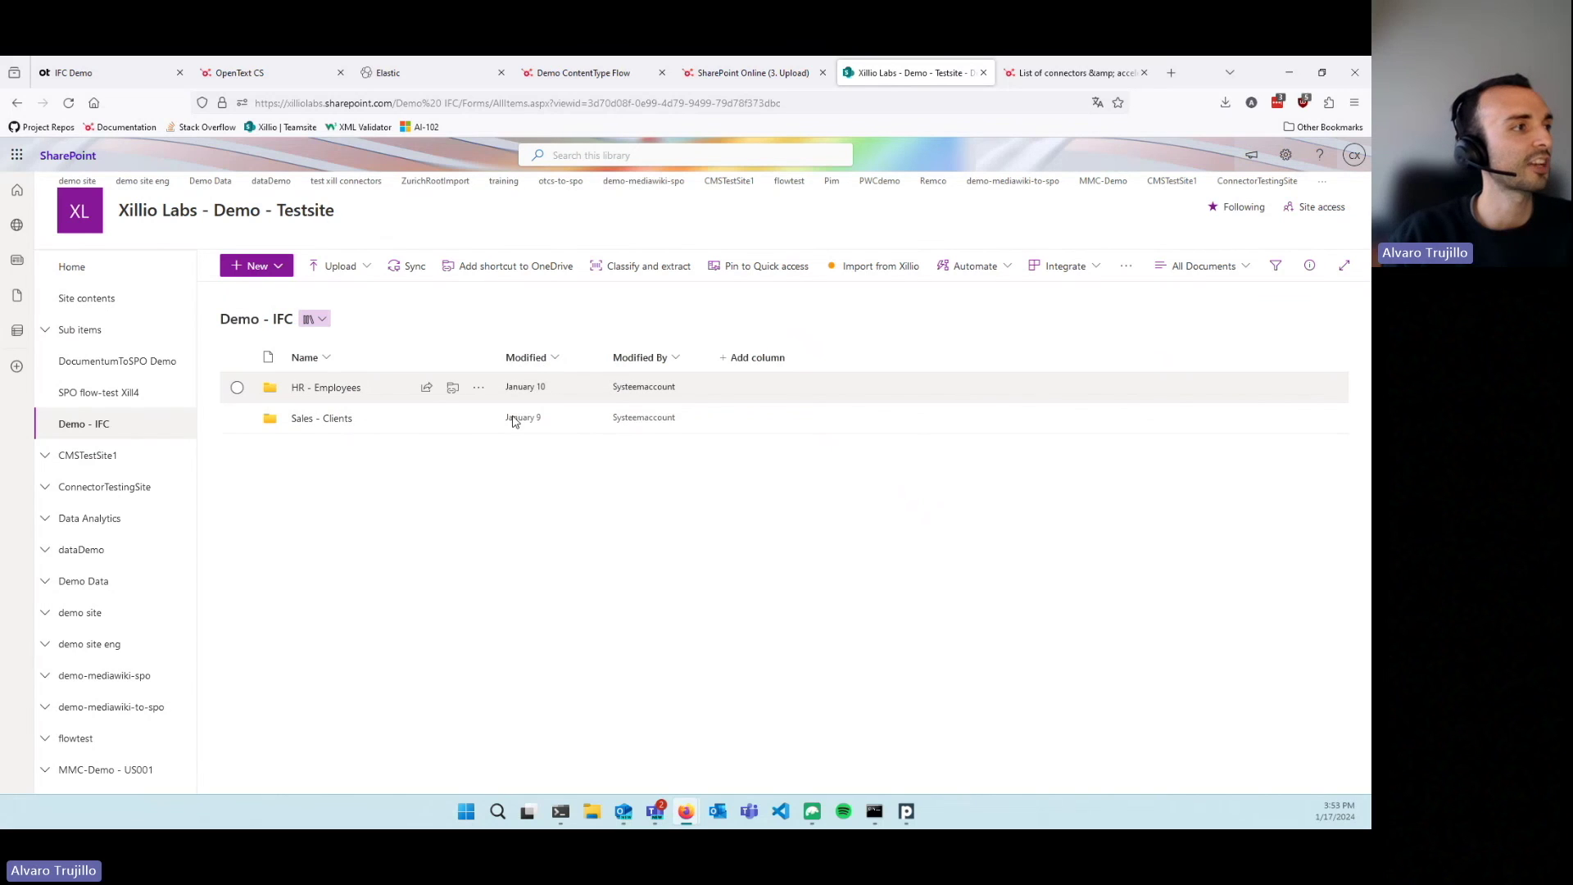
{"action": "left_click", "coordinate": [335, 420]}
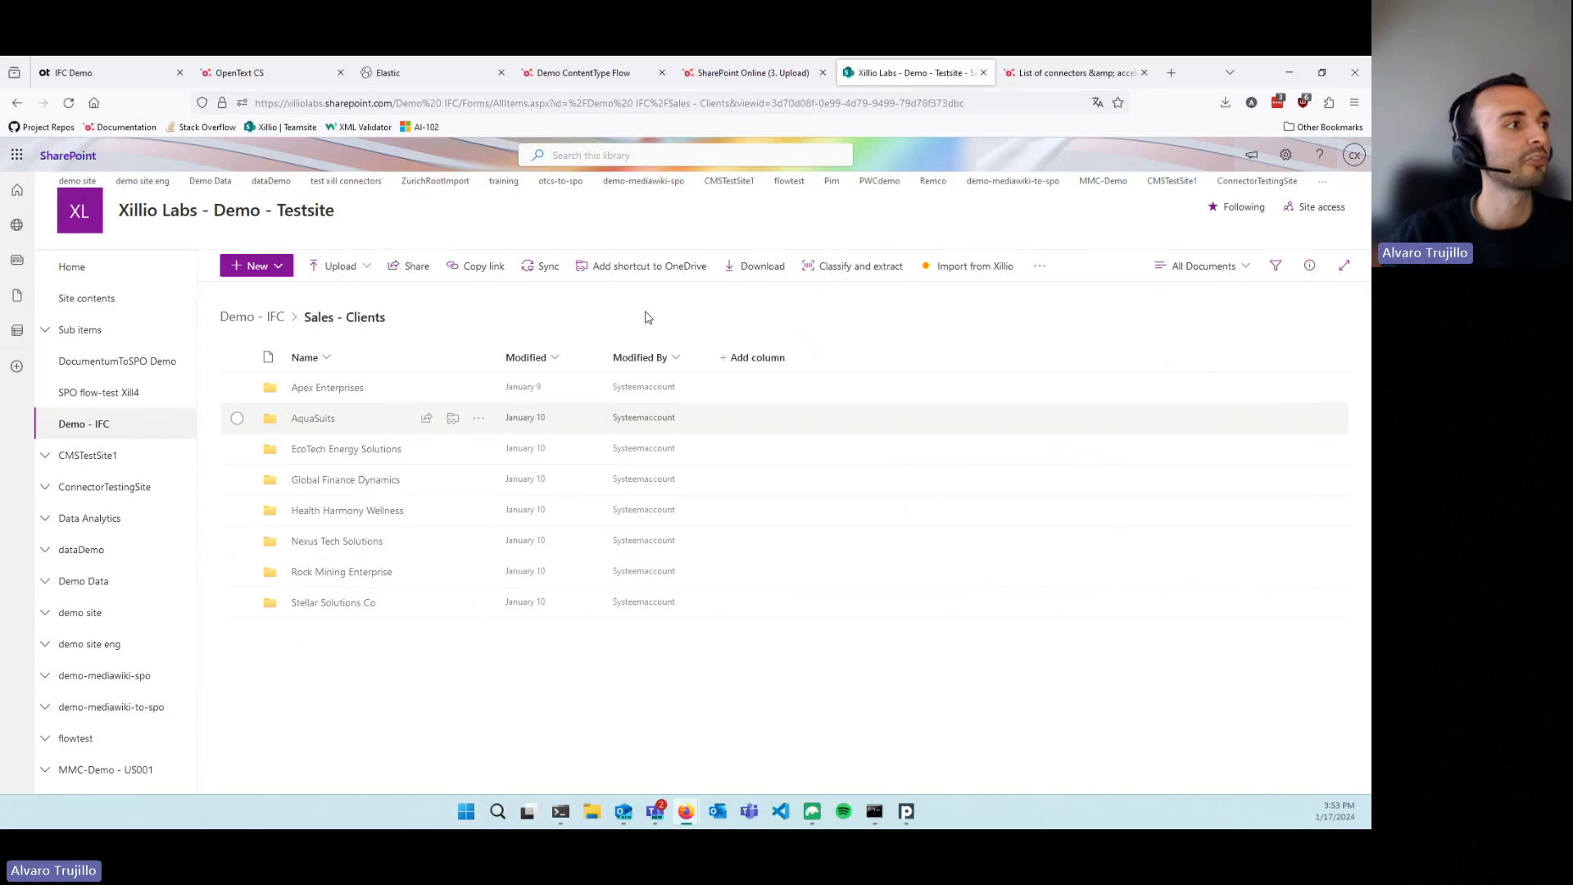
- Open Sales - Clients in OpenText and compare it with the SharePoint Sales - Clients folder
{"action": "left_click", "coordinate": [122, 75]}
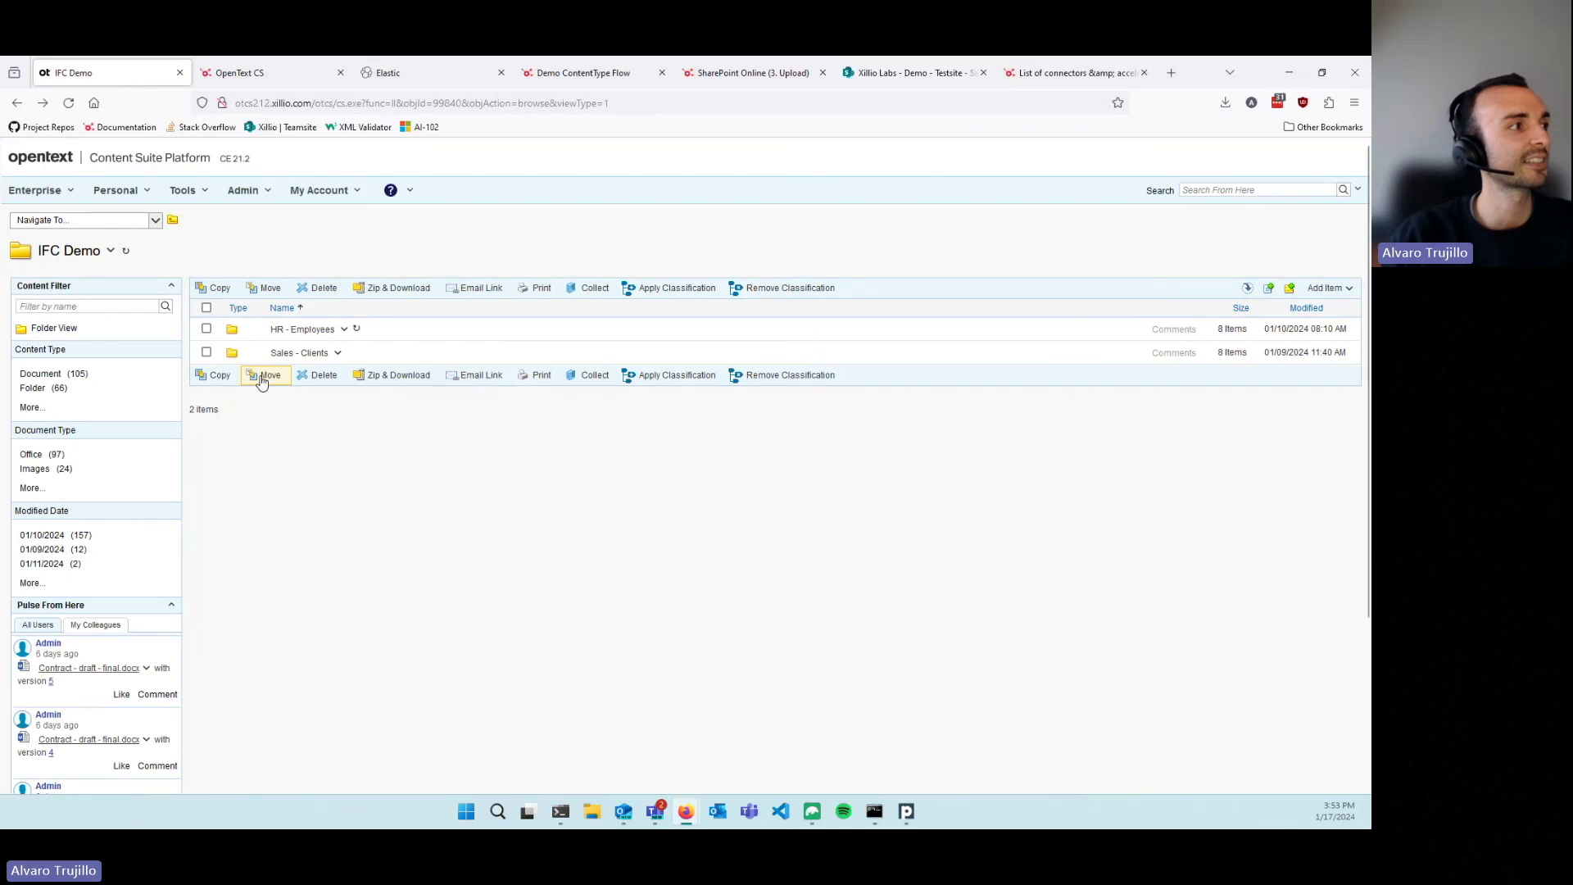
{"action": "left_click", "coordinate": [308, 357]}
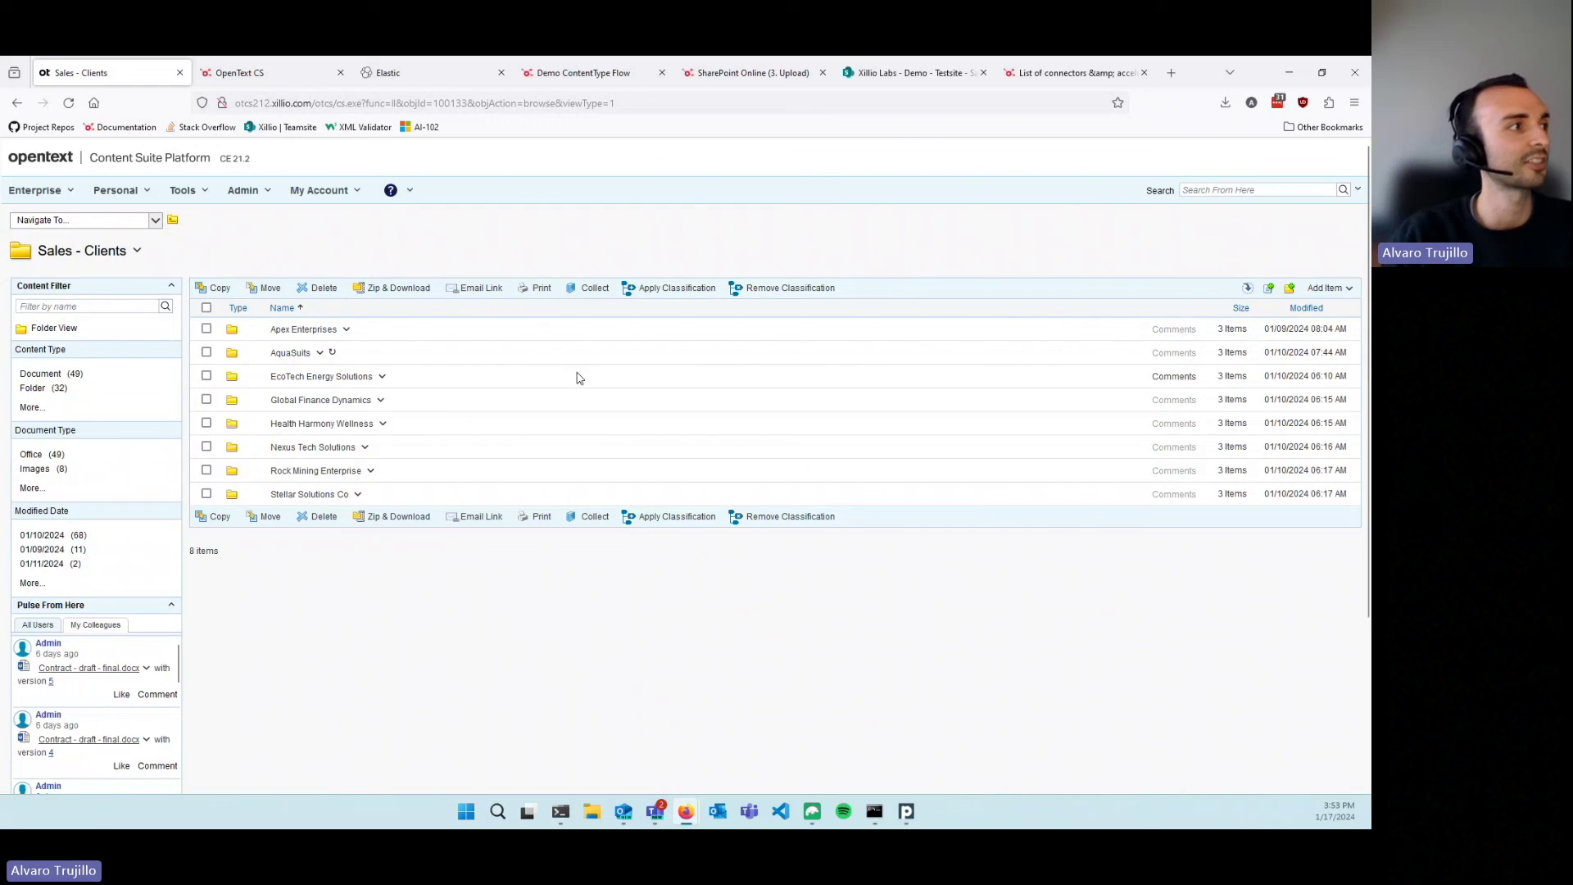
{"action": "left_click", "coordinate": [934, 87]}
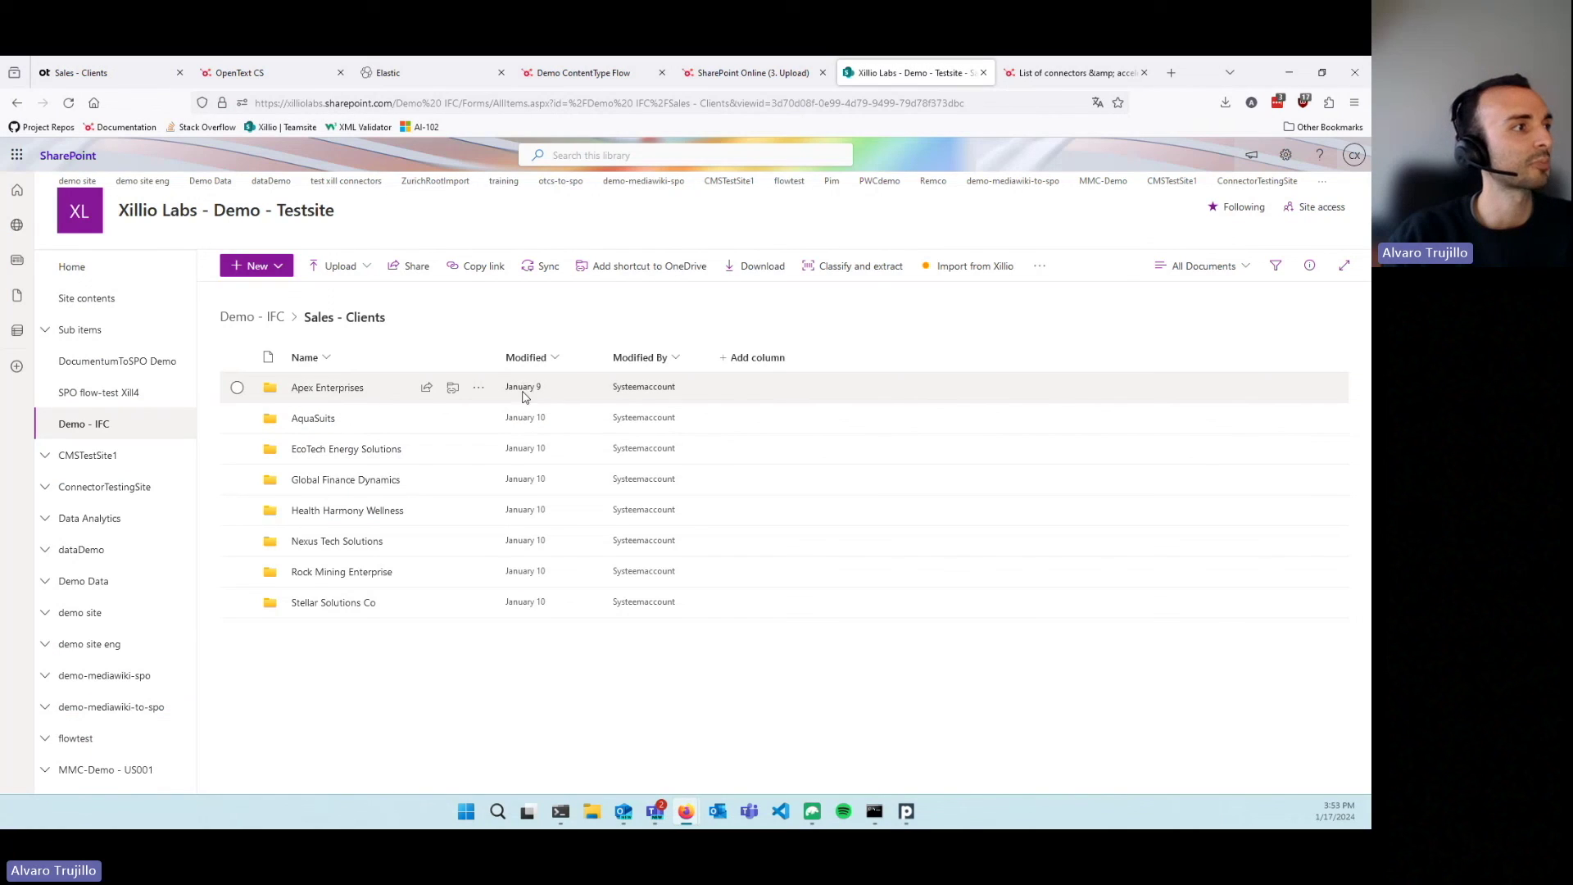
{"action": "left_click", "coordinate": [107, 81]}
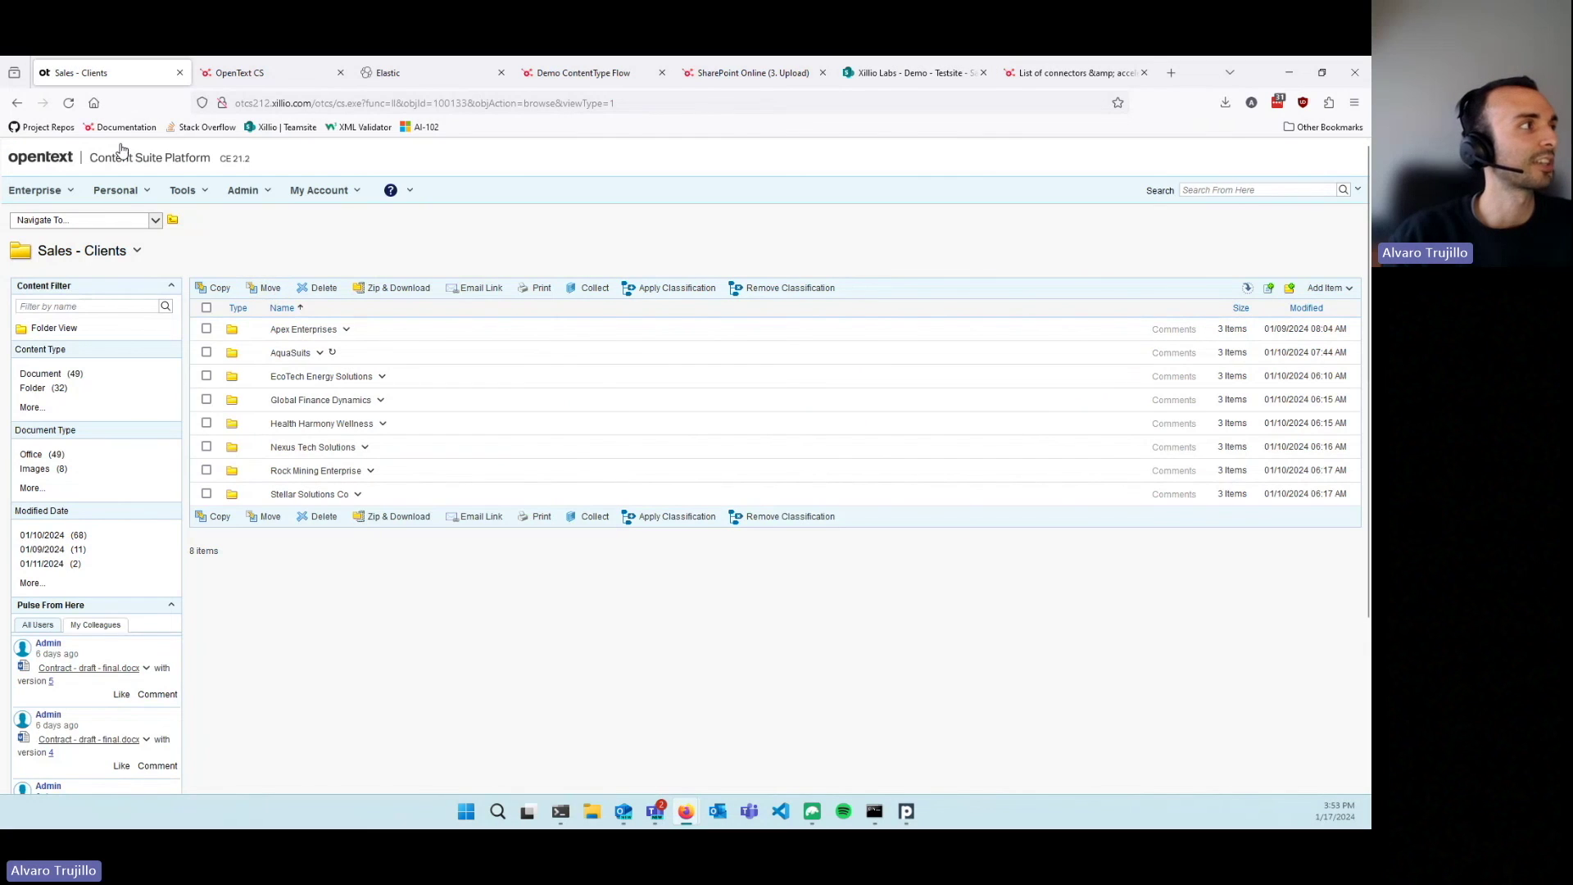
- Go back to IFC Demo and open an employee folder under HR - Employees
{"action": "left_click", "coordinate": [17, 102]}
{"action": "left_click", "coordinate": [295, 329]}
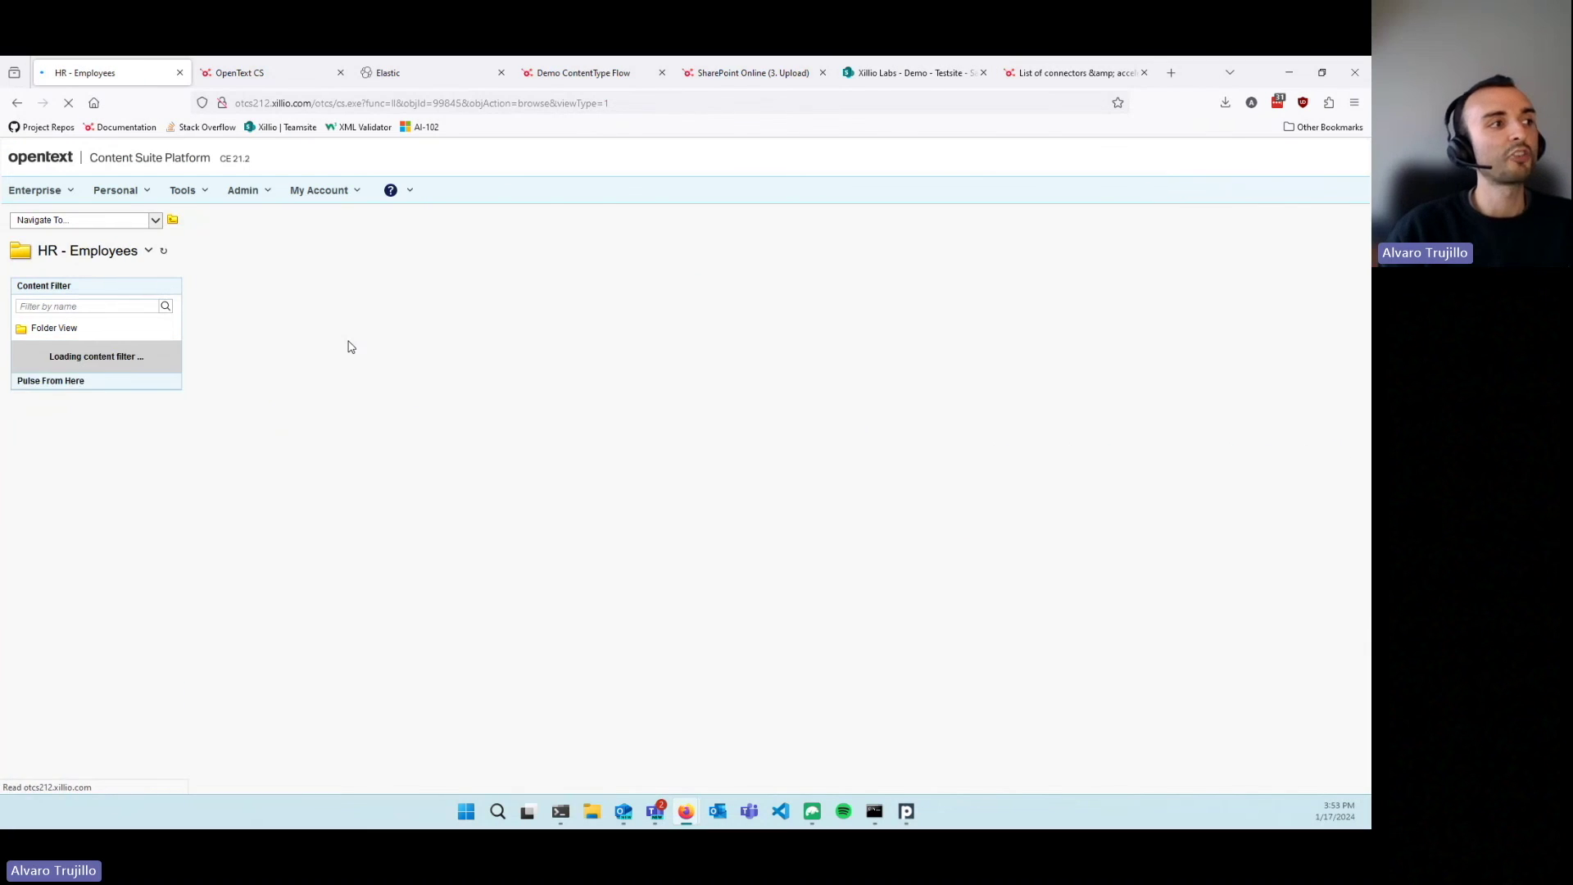
{"action": "left_click", "coordinate": [297, 355]}
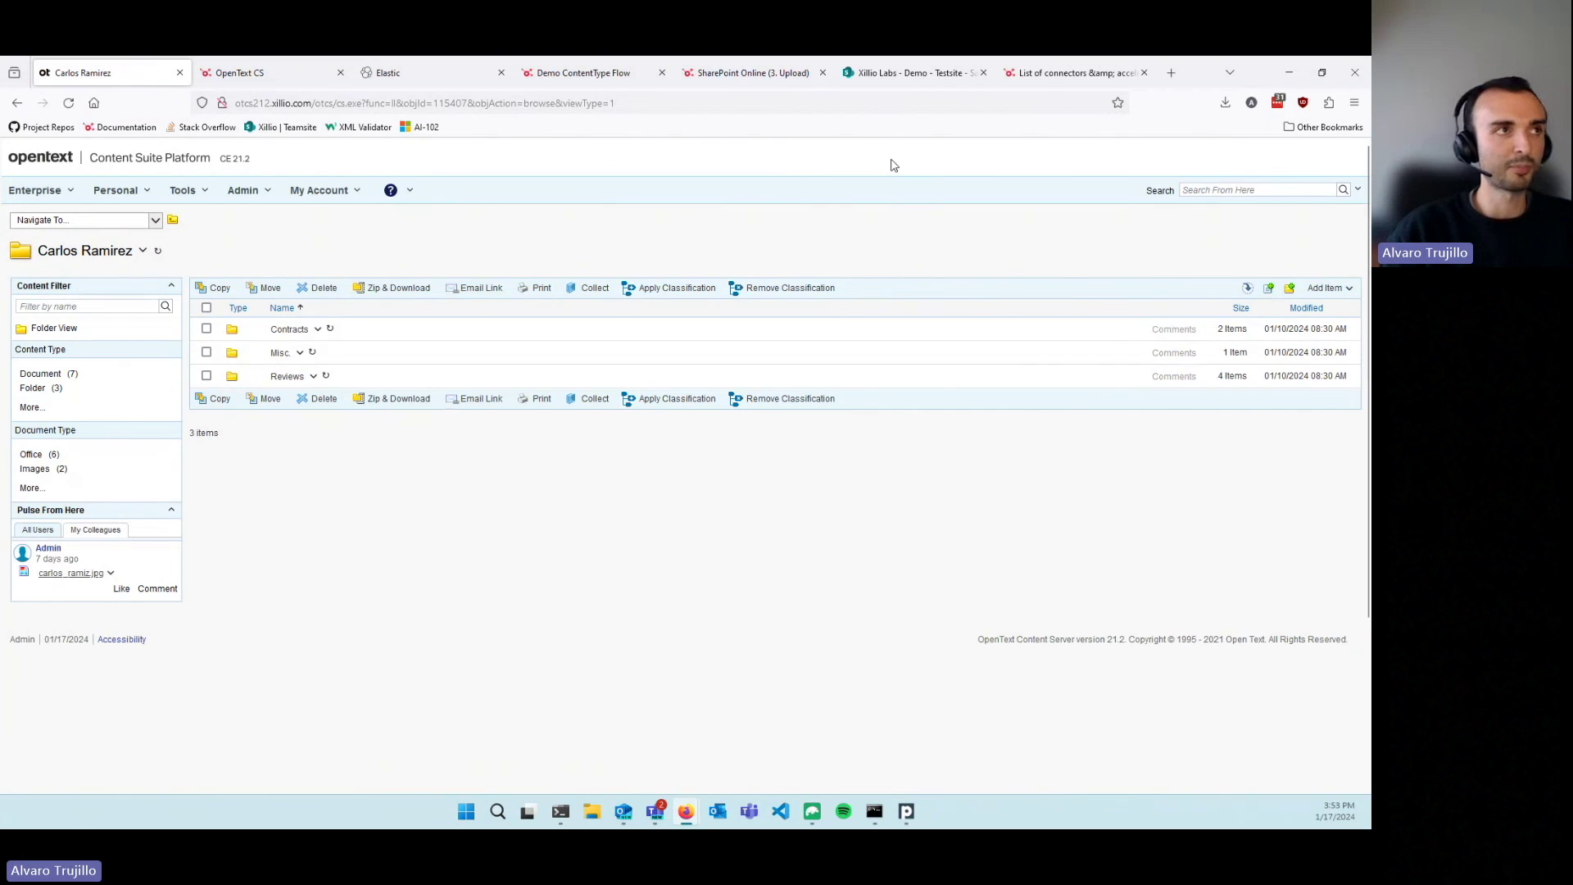
- In SharePoint, open the employee's Misc folder under HR - Employees, then return to the Demo - IFC root
{"action": "left_click", "coordinate": [900, 82]}
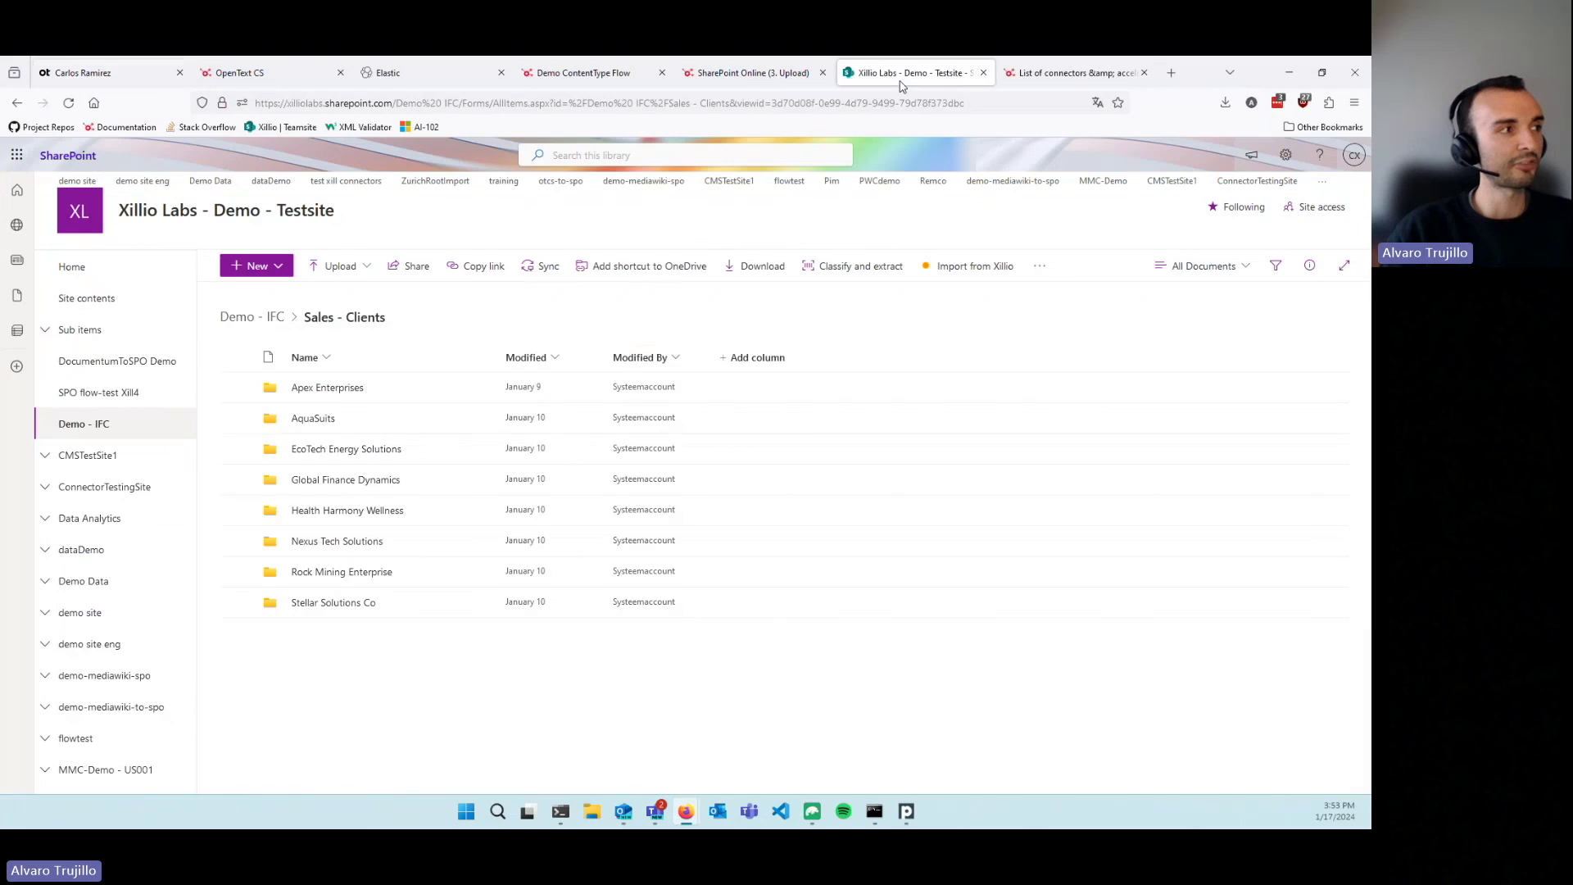
{"action": "left_click", "coordinate": [270, 319]}
{"action": "left_click", "coordinate": [309, 389]}
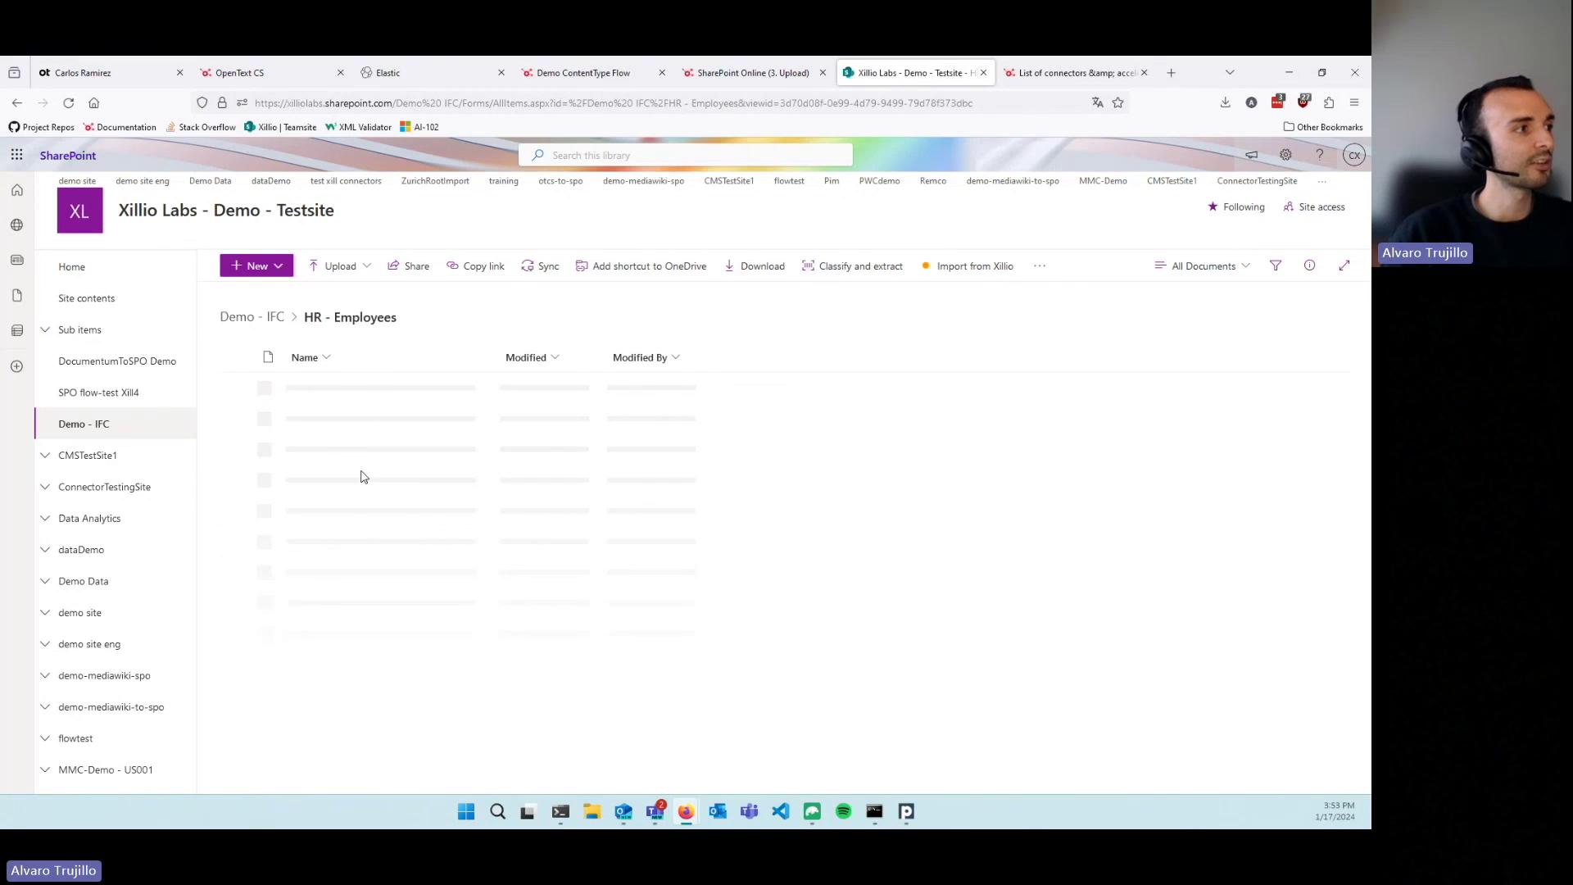
{"action": "left_click", "coordinate": [327, 481]}
{"action": "left_click", "coordinate": [327, 487]}
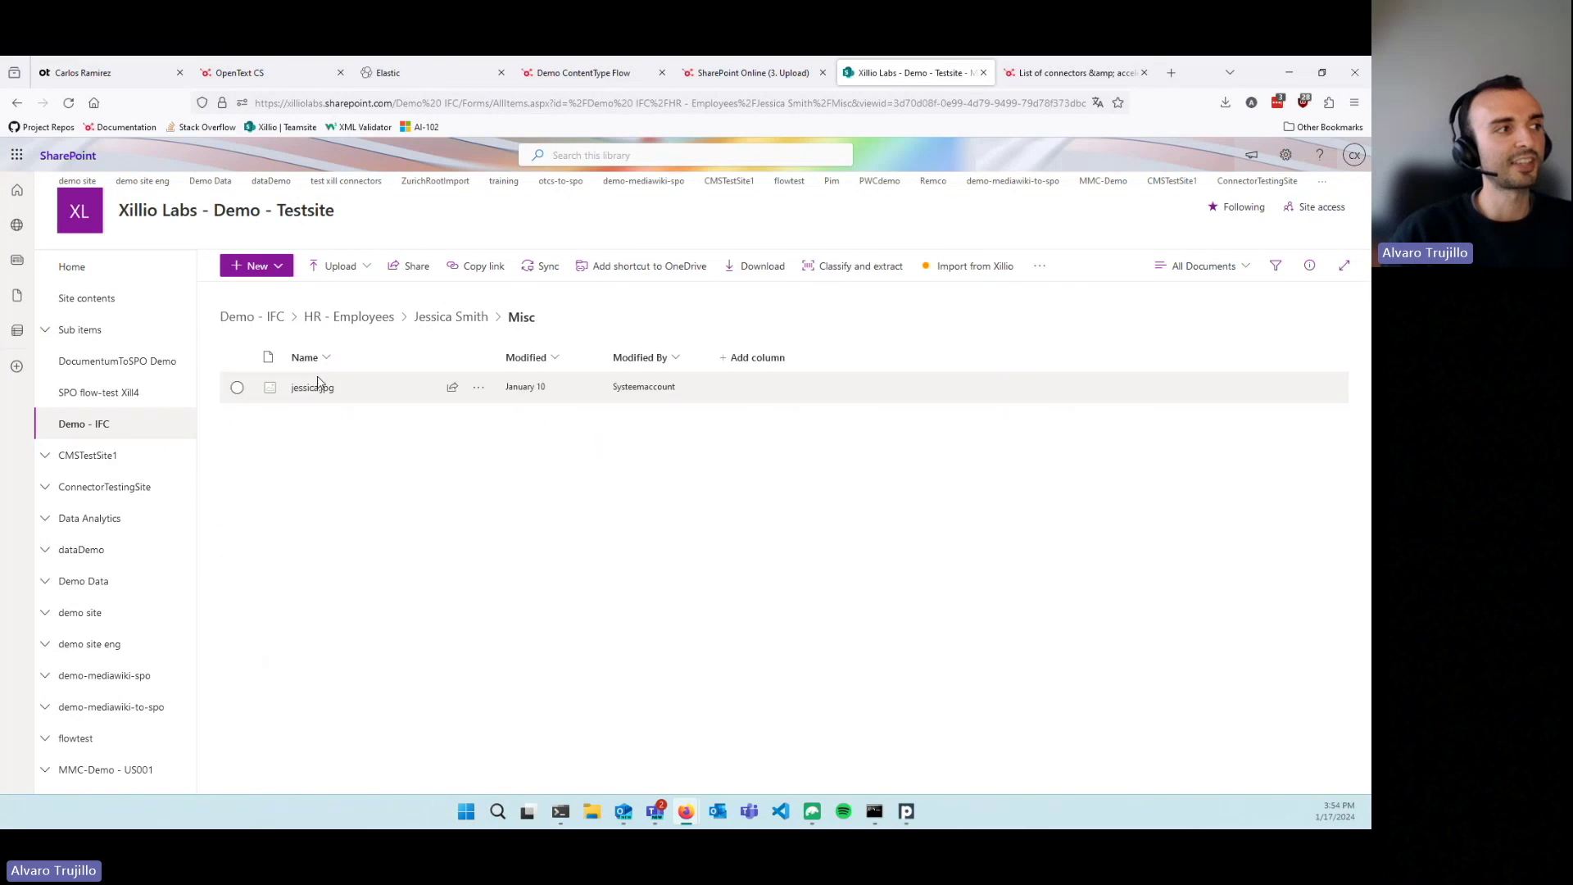
{"action": "left_click", "coordinate": [433, 319]}
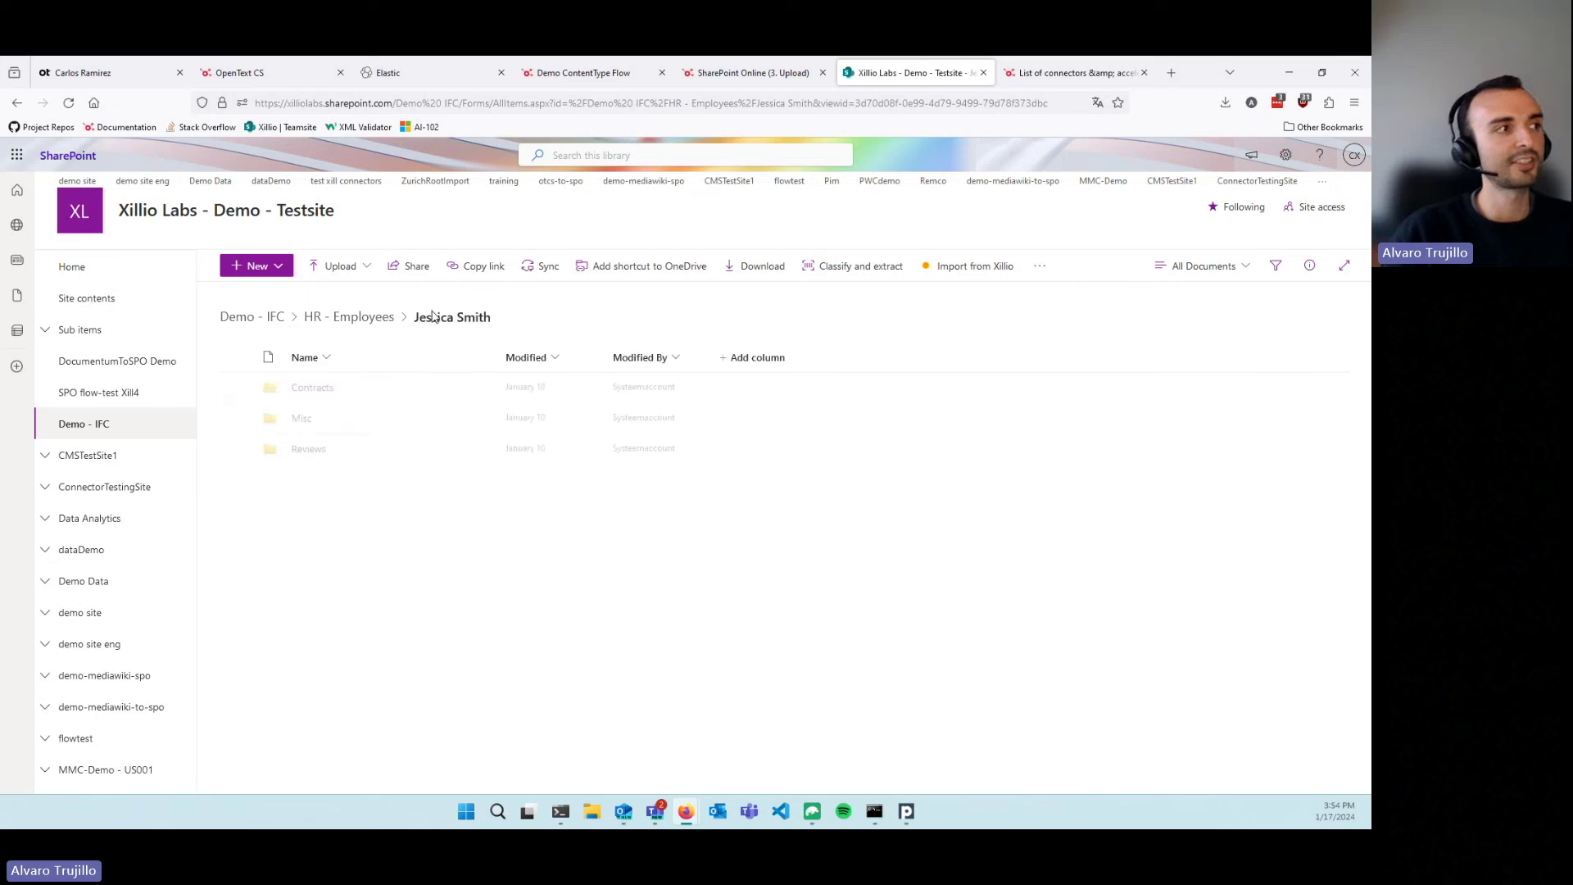
{"action": "left_click", "coordinate": [341, 320]}
{"action": "left_click", "coordinate": [267, 320]}
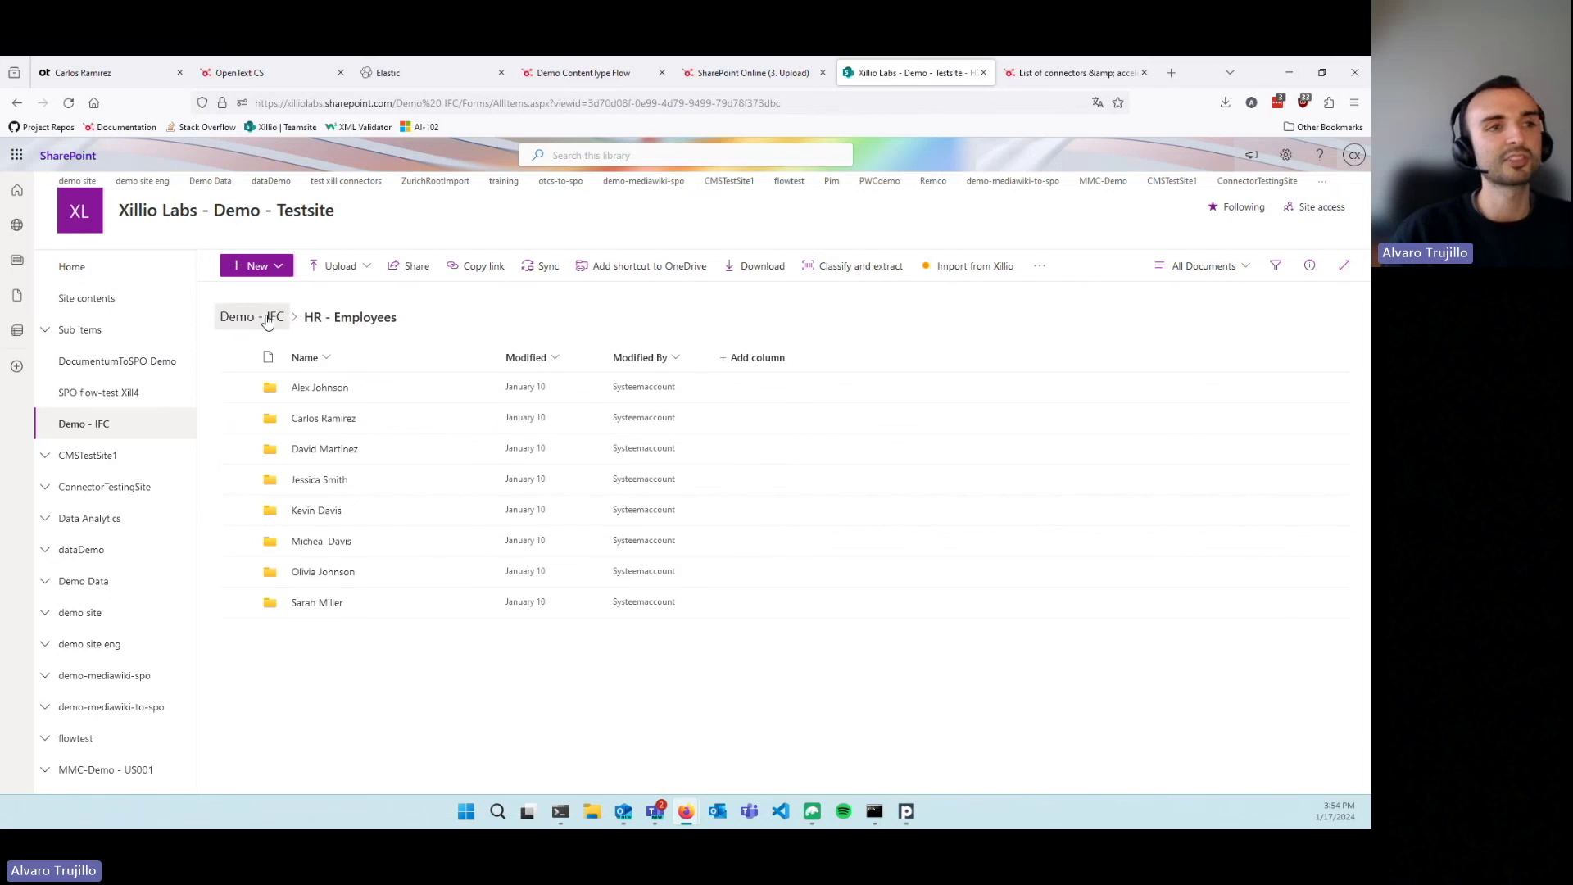
- Glance at the SharePoint upload flow and Kibana dashboard, then open the connectors and accelerators list
{"action": "left_click", "coordinate": [751, 85]}
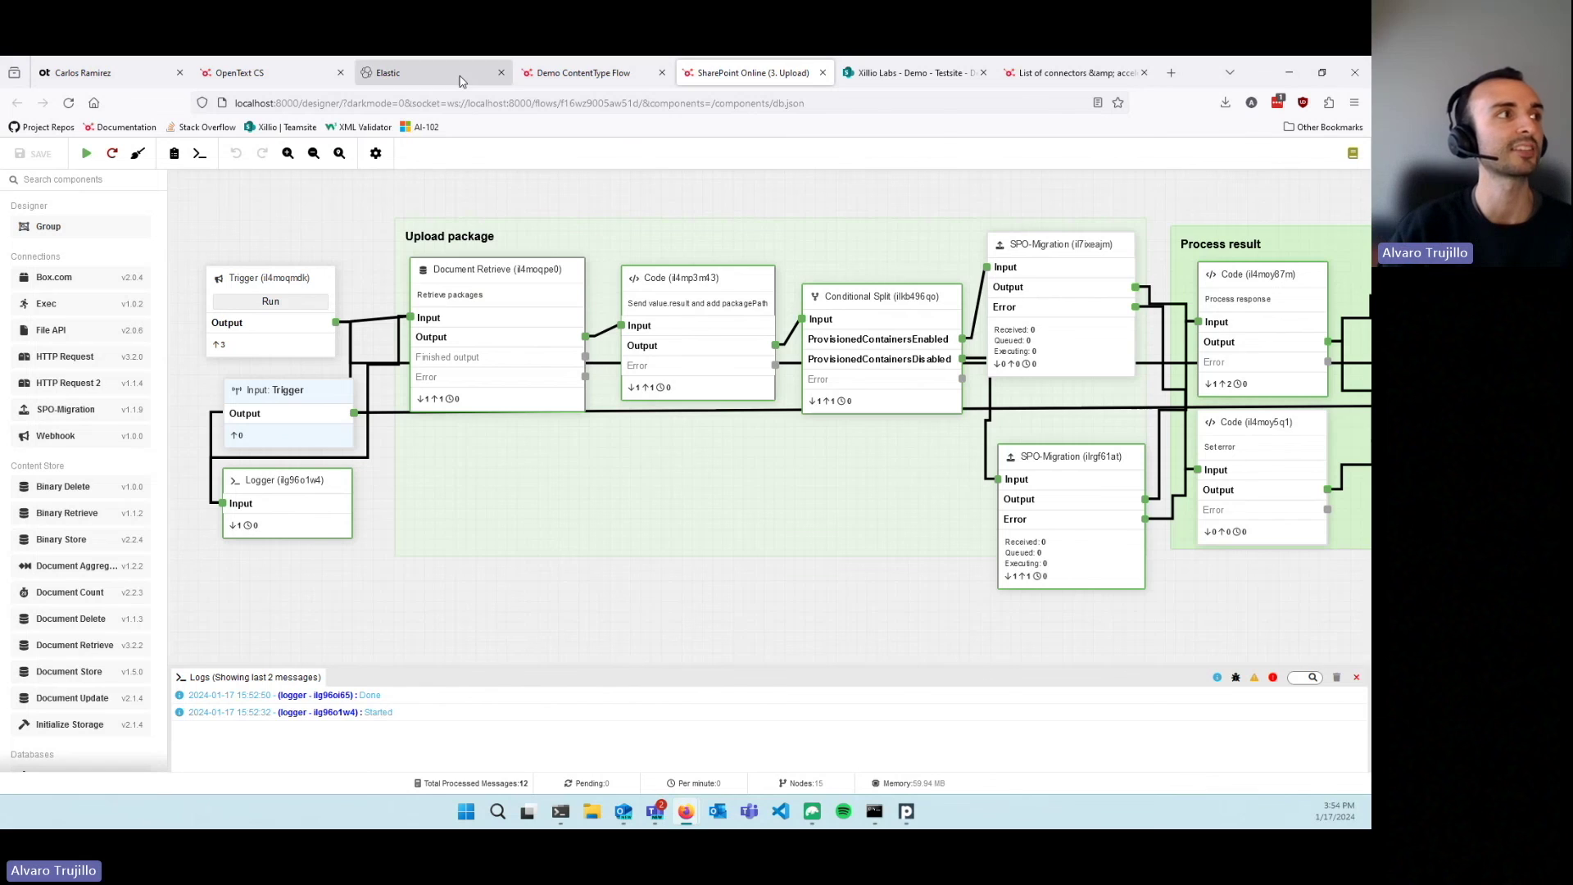
{"action": "left_click", "coordinate": [409, 73]}
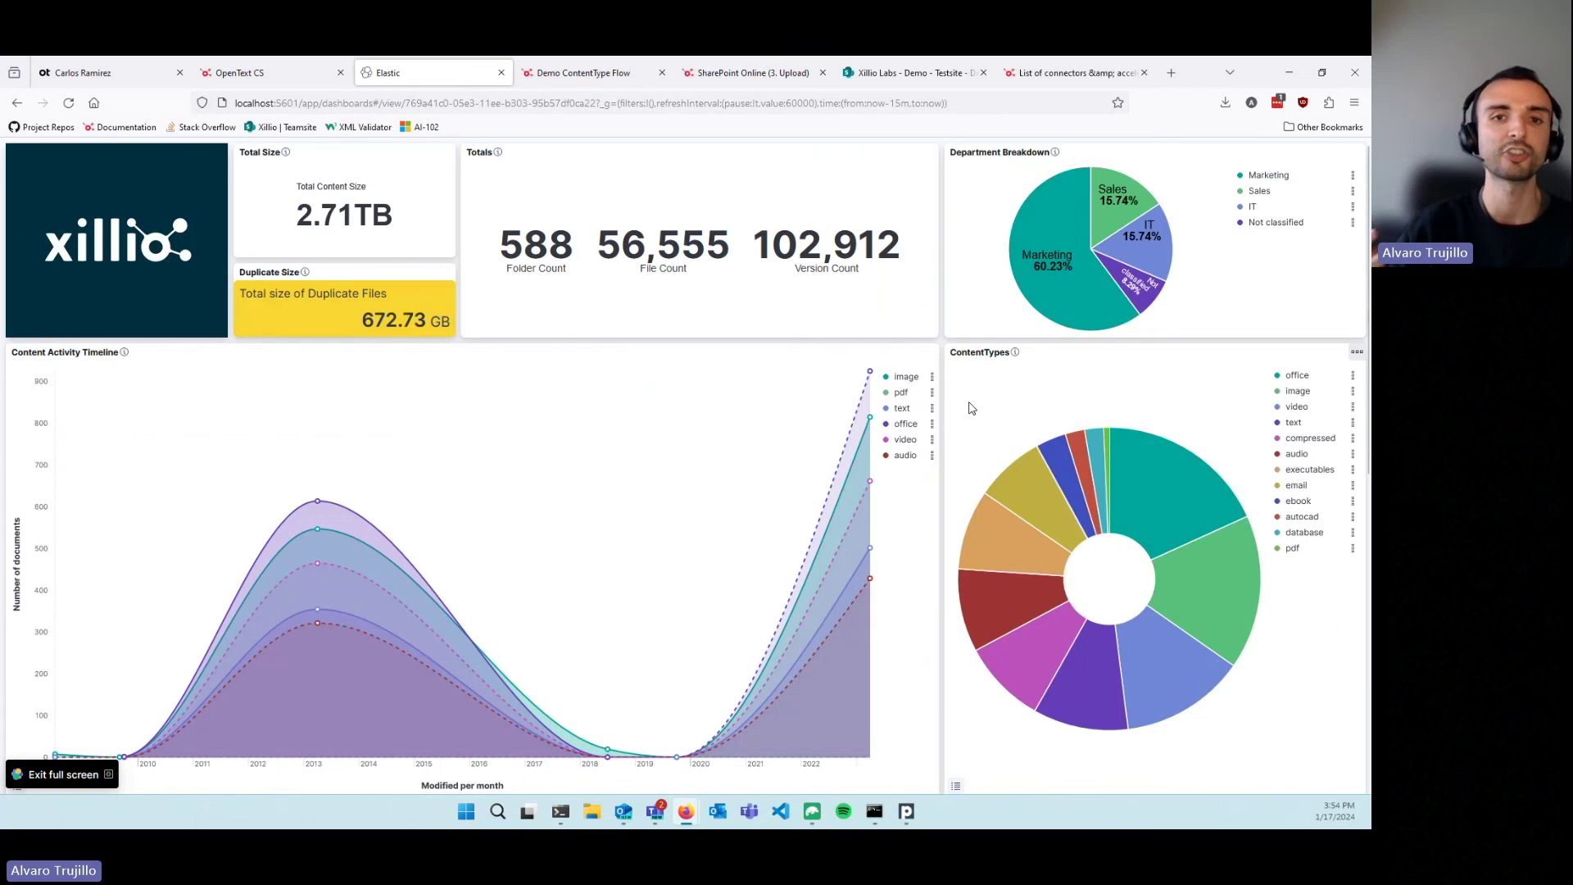
{"action": "left_click", "coordinate": [1068, 73]}
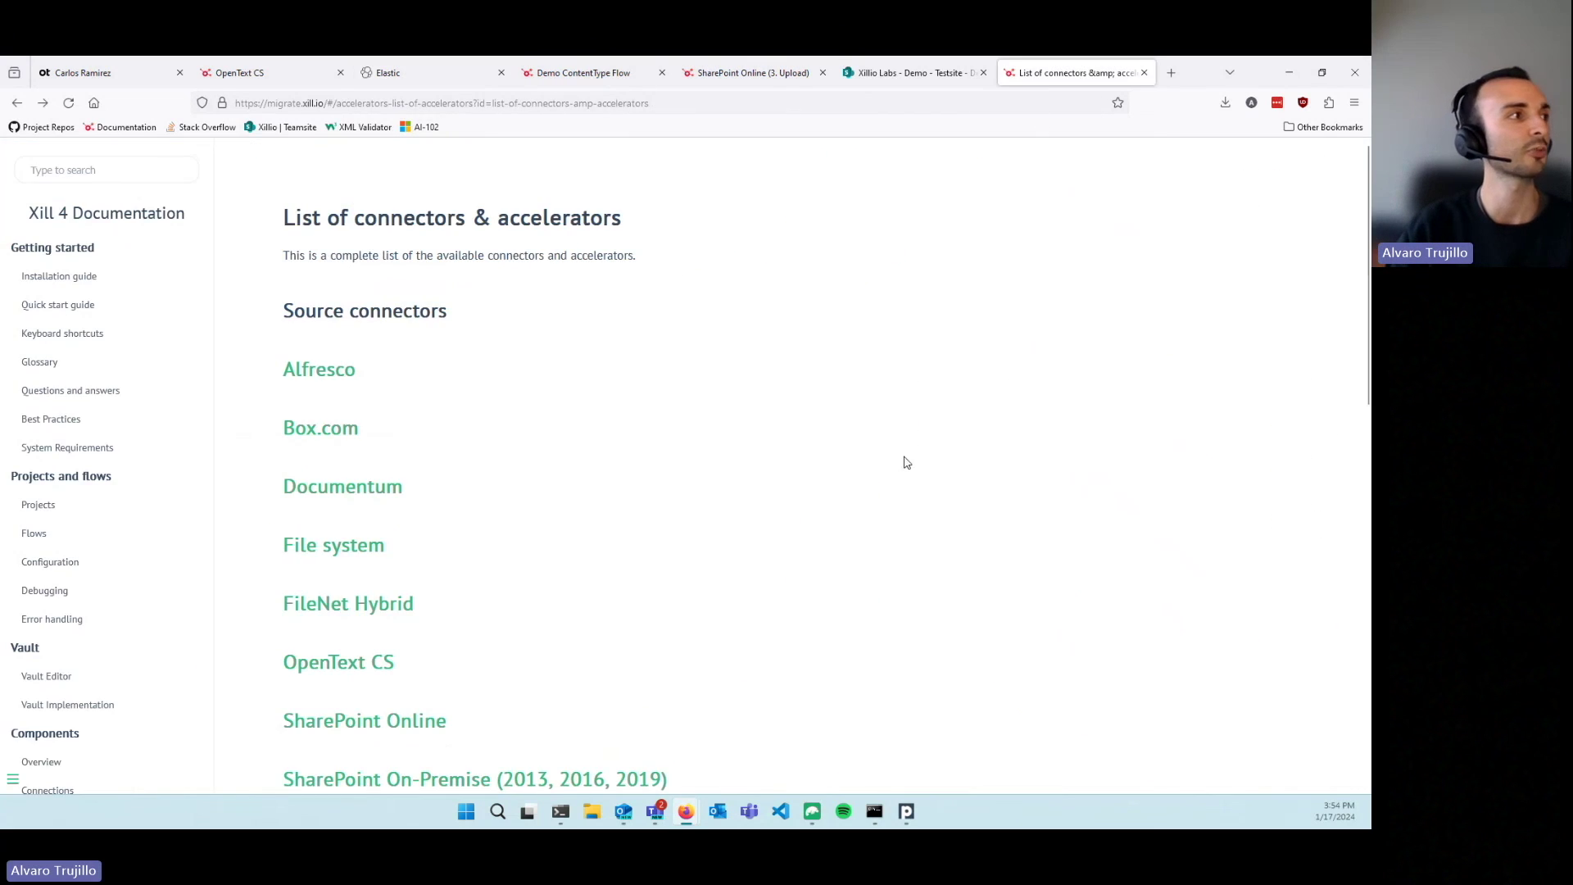
- Scroll through the source and target connectors, from Alfresco and Box.com to OpenText CS
{"action": "scroll", "coordinate": [470, 316], "scroll_direction": "down", "scroll_amount": 1}
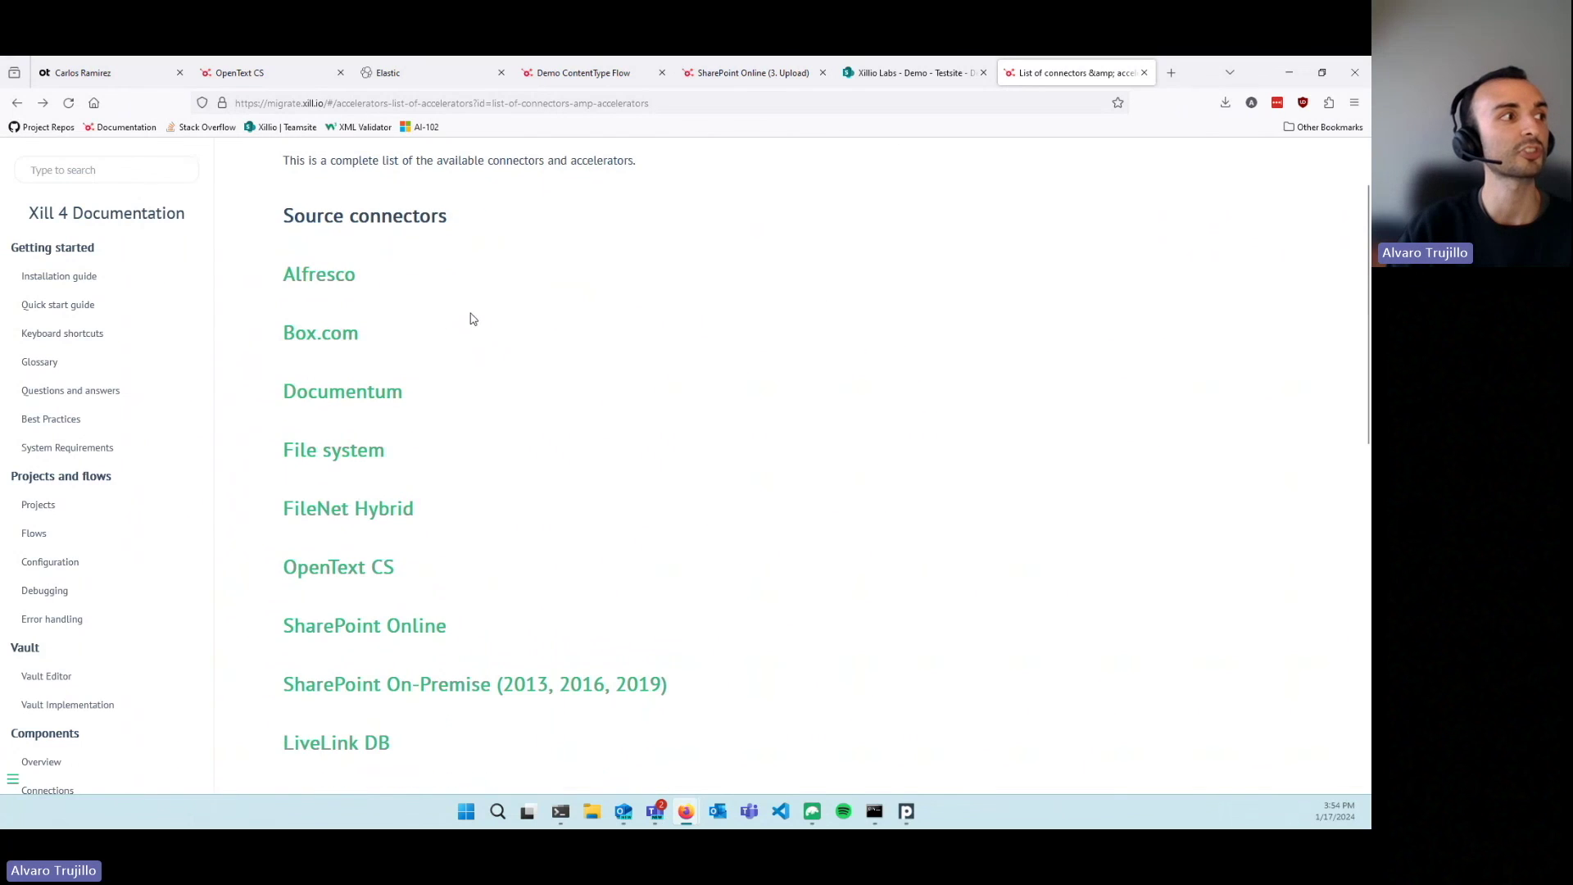
{"action": "scroll", "coordinate": [525, 281], "scroll_direction": "down", "scroll_amount": 1}
{"action": "scroll", "coordinate": [362, 788], "scroll_direction": "down", "scroll_amount": 1}
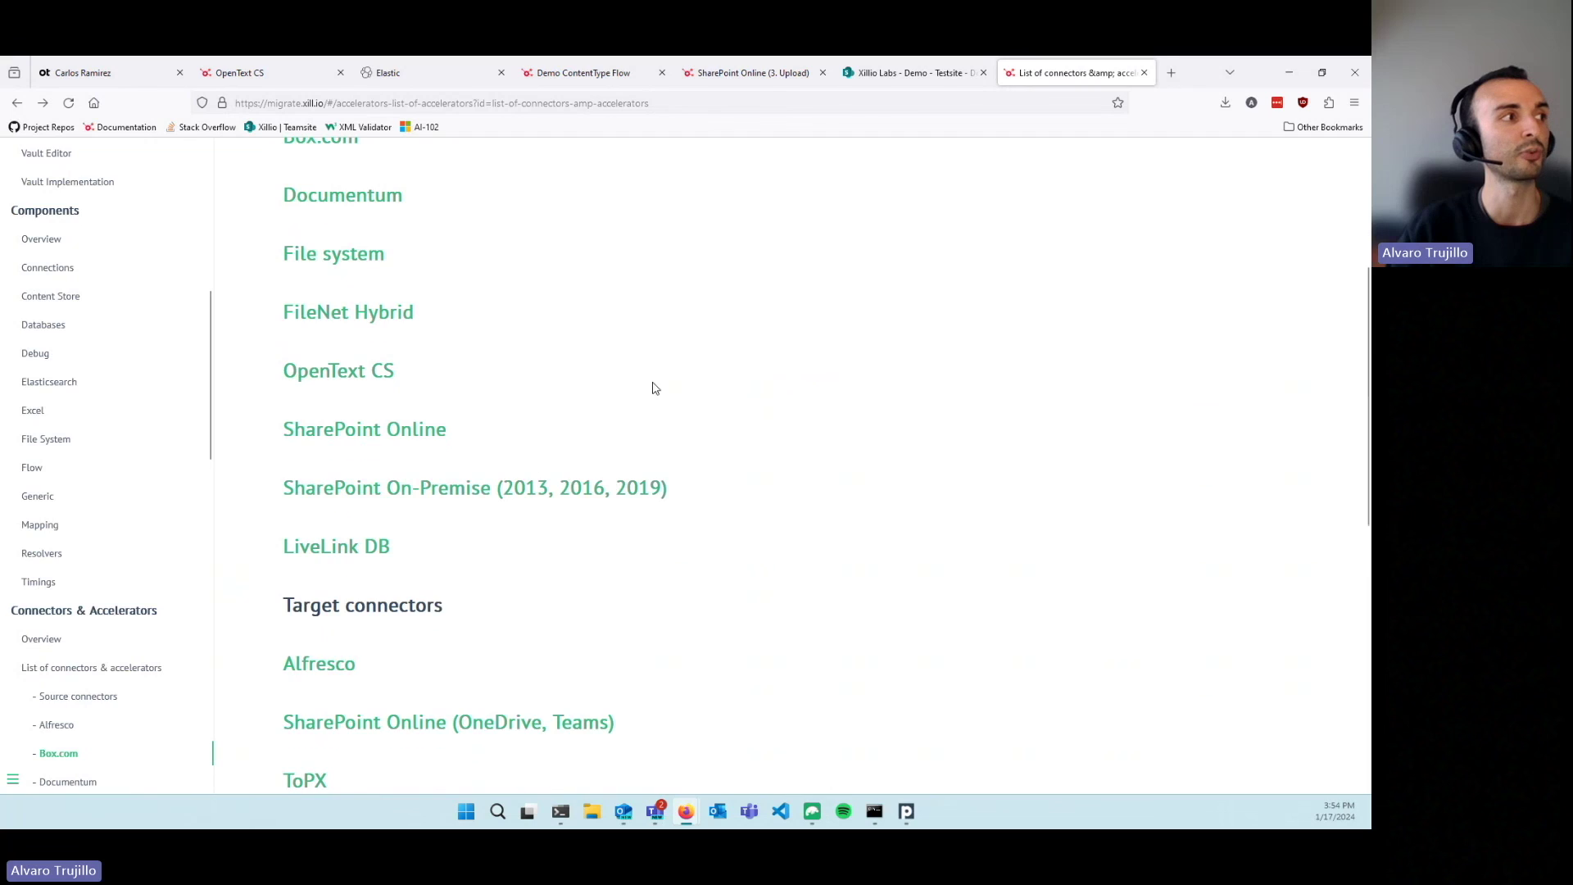
{"action": "scroll", "coordinate": [710, 373], "scroll_direction": "up", "scroll_amount": 4}
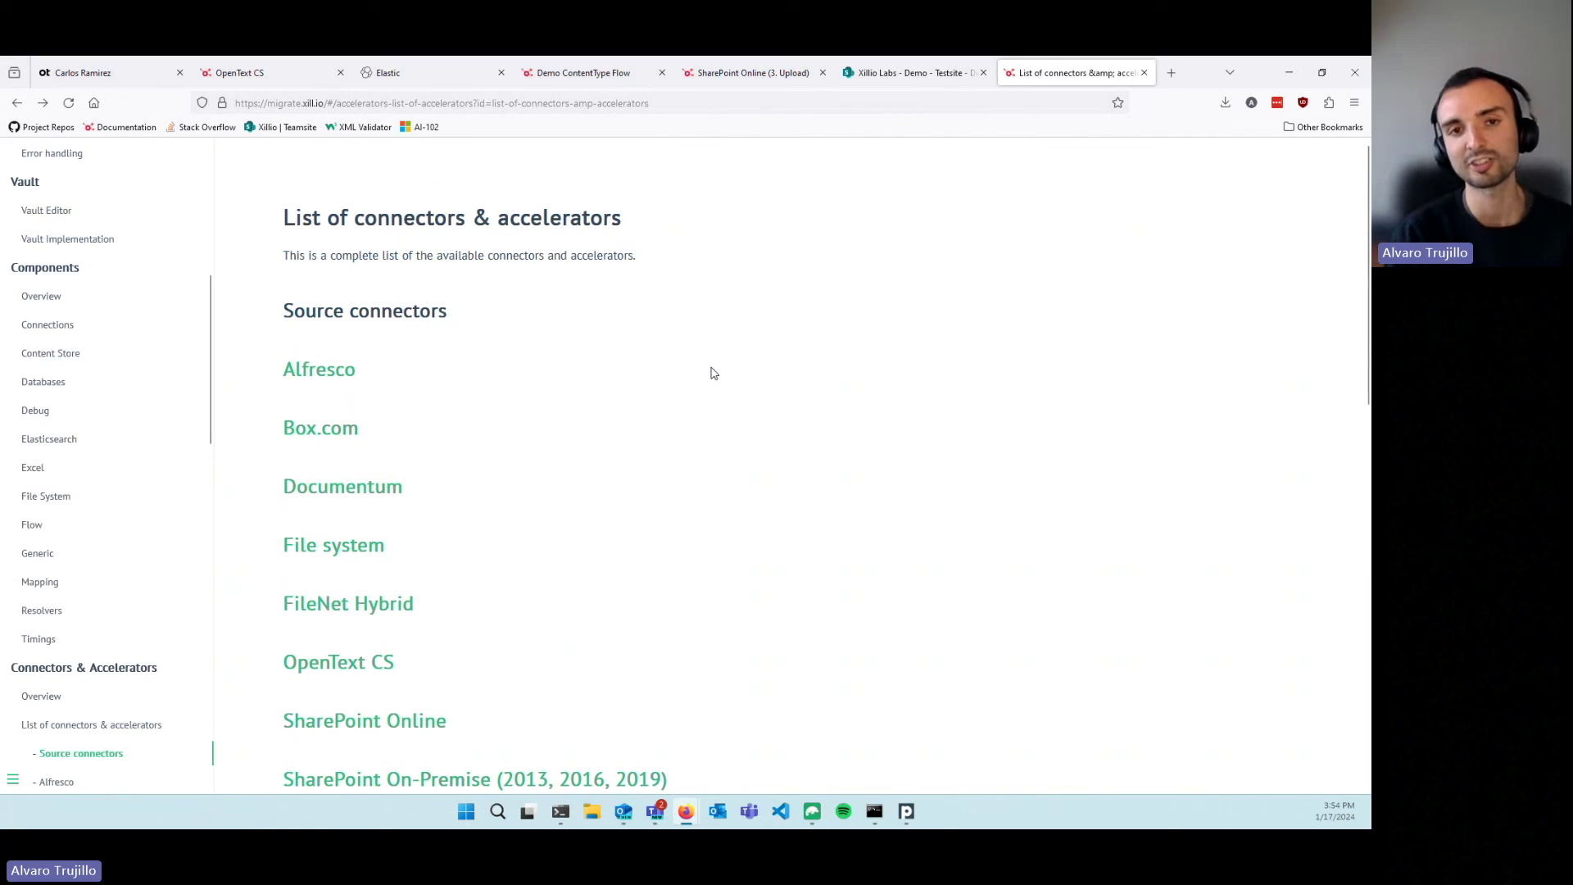